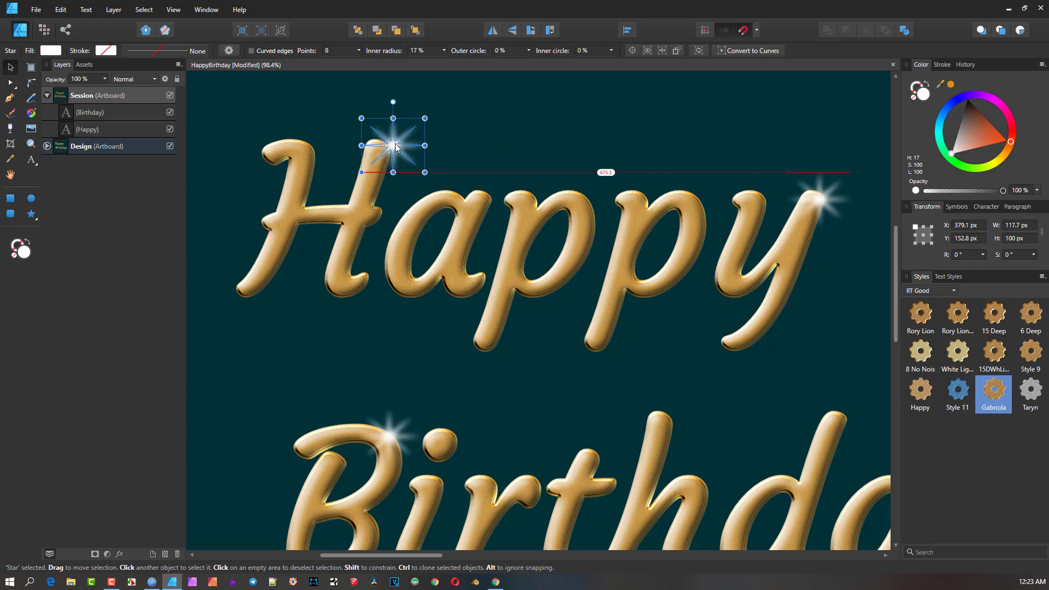
left_click(459, 145)
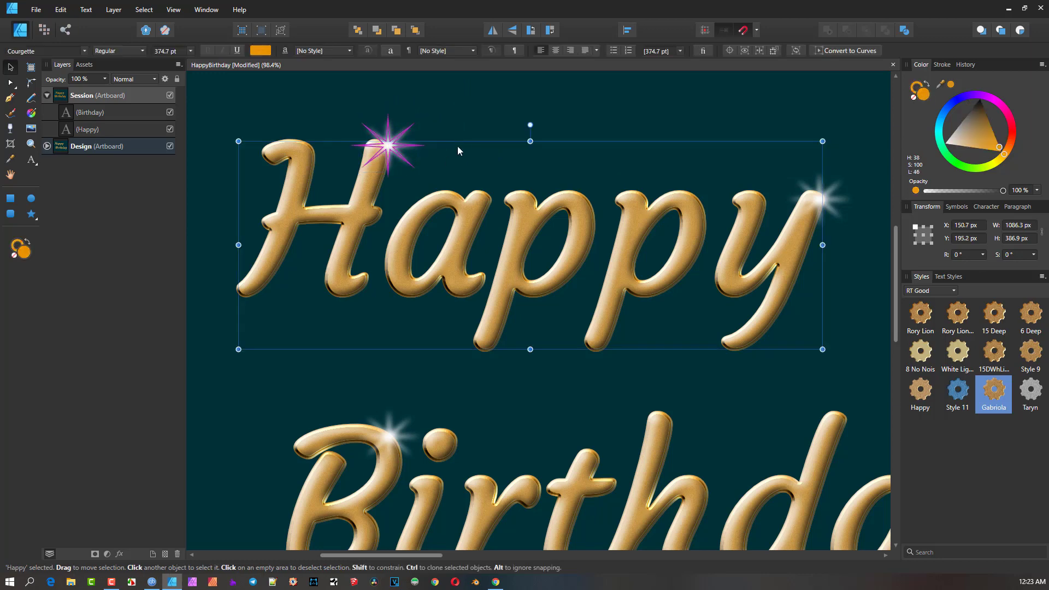
scroll(349, 214, "up", 3)
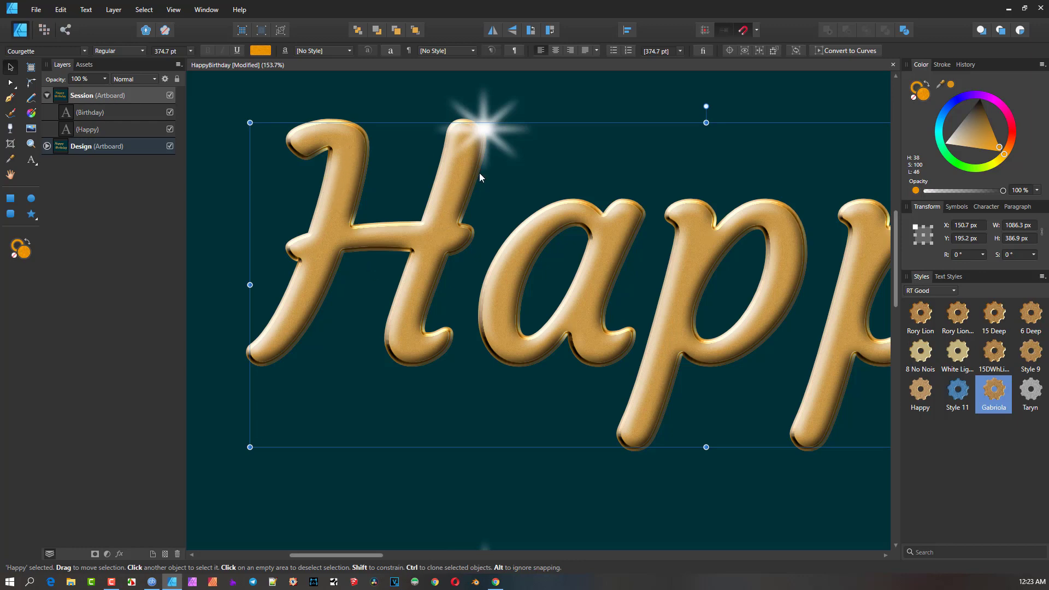
scroll(546, 244, "down", 5)
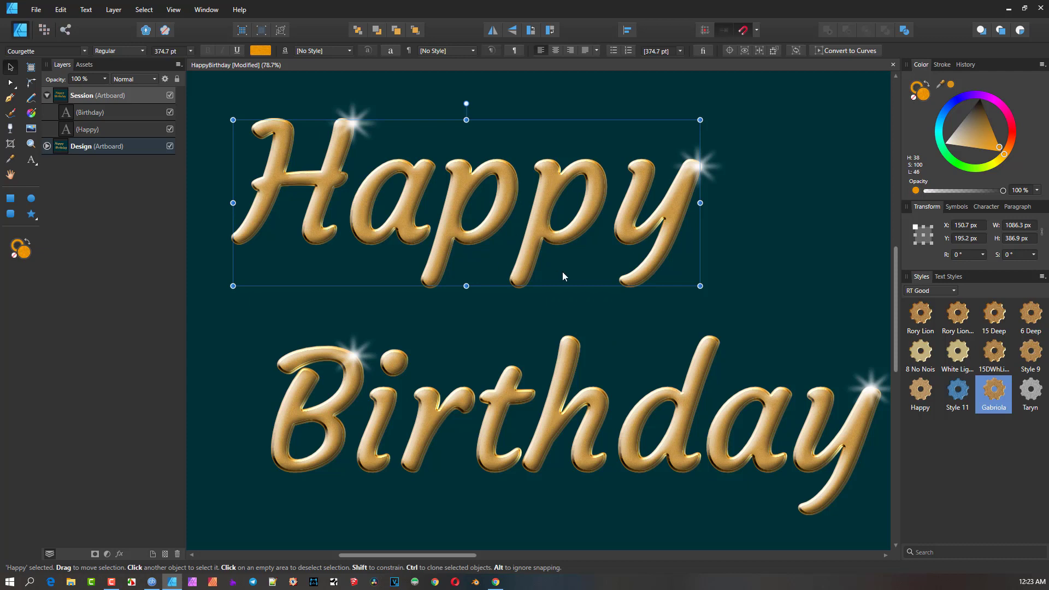
left_click_drag(625, 325, 585, 280)
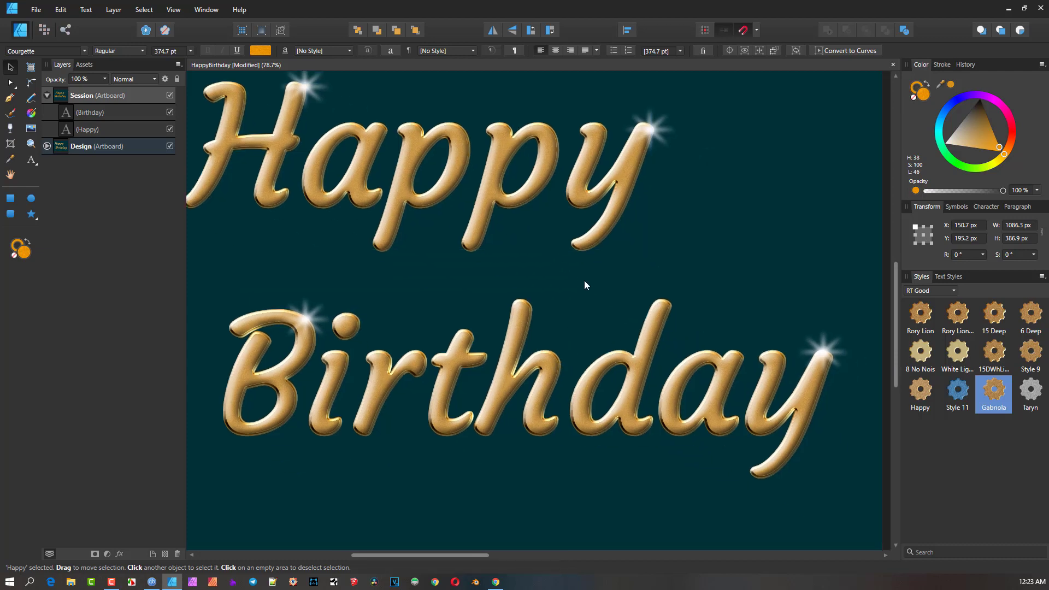
Step: Recolour the finished Birthday text's fill to a neutral grey with saturation 0 and lightness 37, keeping hue 38
left_click(518, 367)
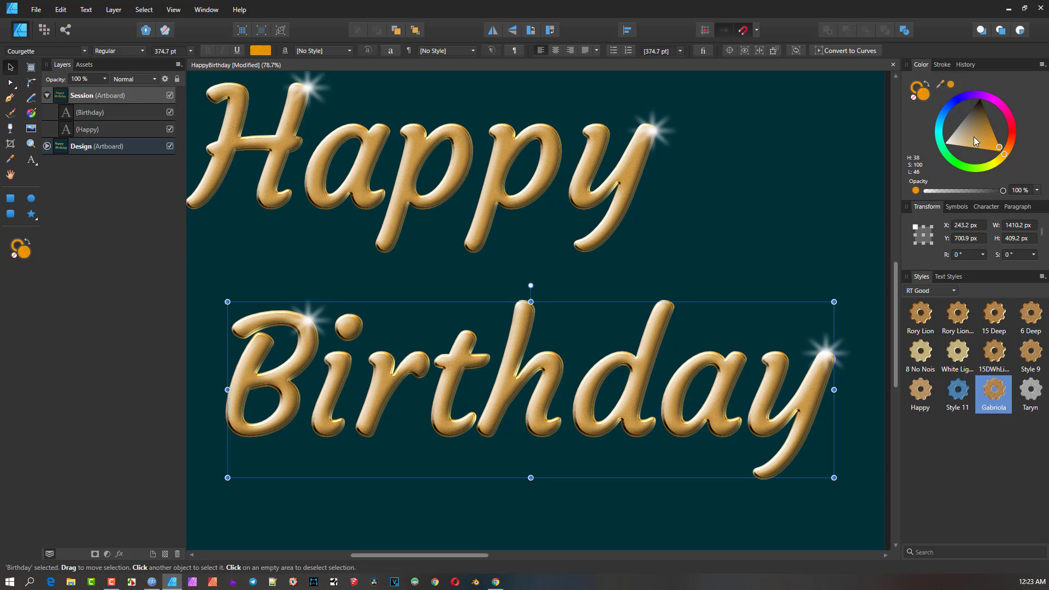
left_click_drag(974, 136, 968, 115)
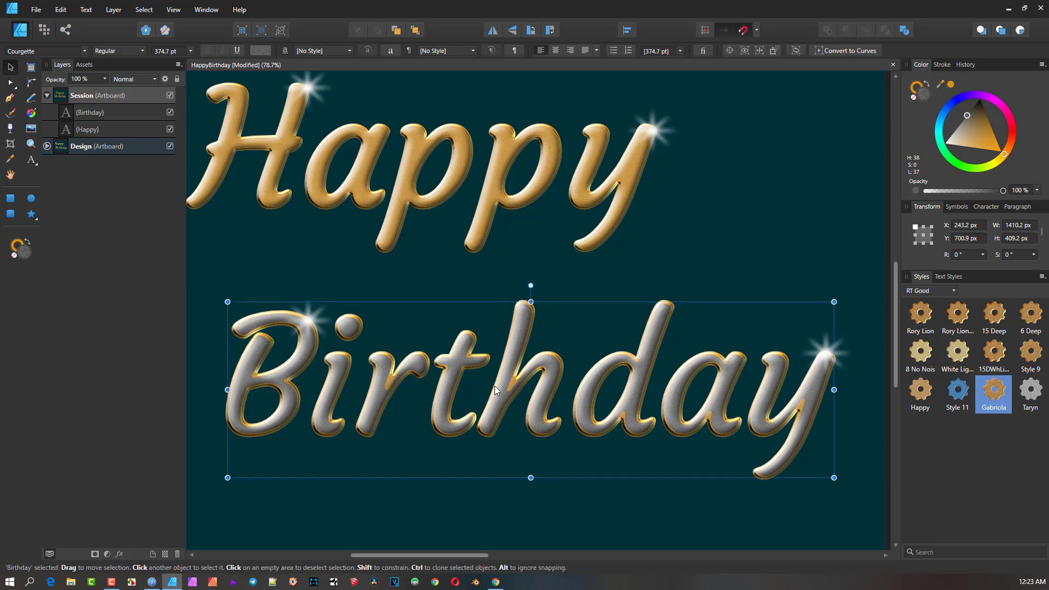
scroll(495, 386, "up", 3)
scroll(536, 362, "down", 2)
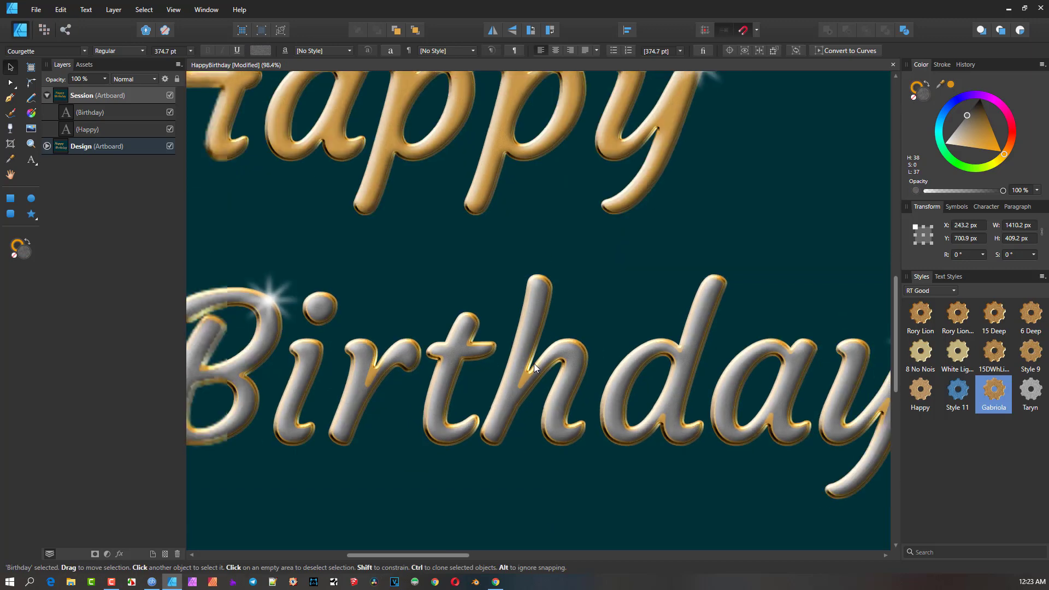
scroll(531, 360, "down", 1)
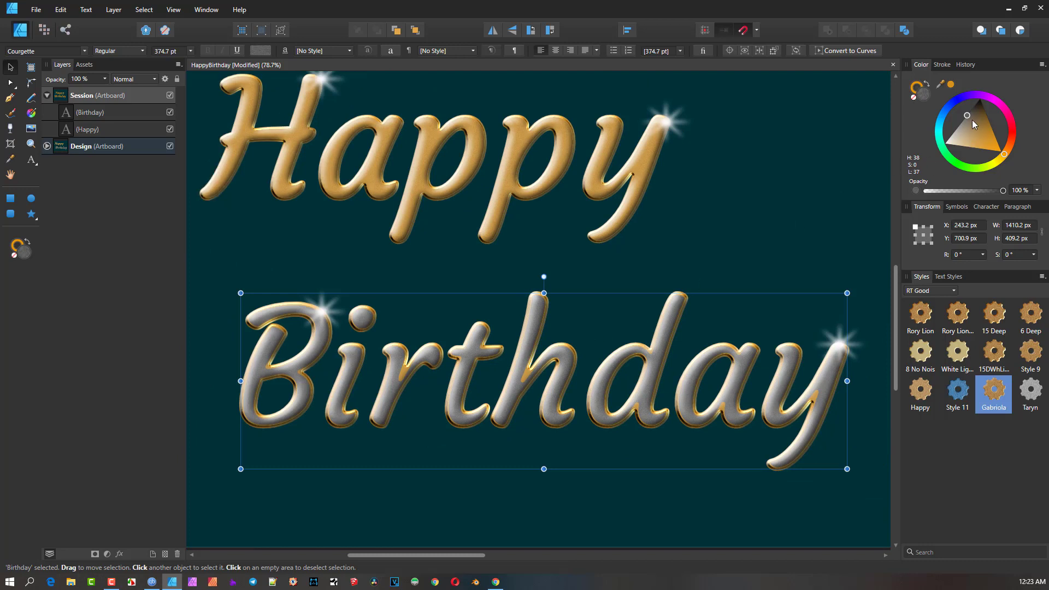
Step: Change the finished Birthday text's fill to a dark yellow-gold with hue 45, saturation 100 and lightness 31
left_click_drag(972, 119, 921, 158)
left_click_drag(999, 150, 997, 162)
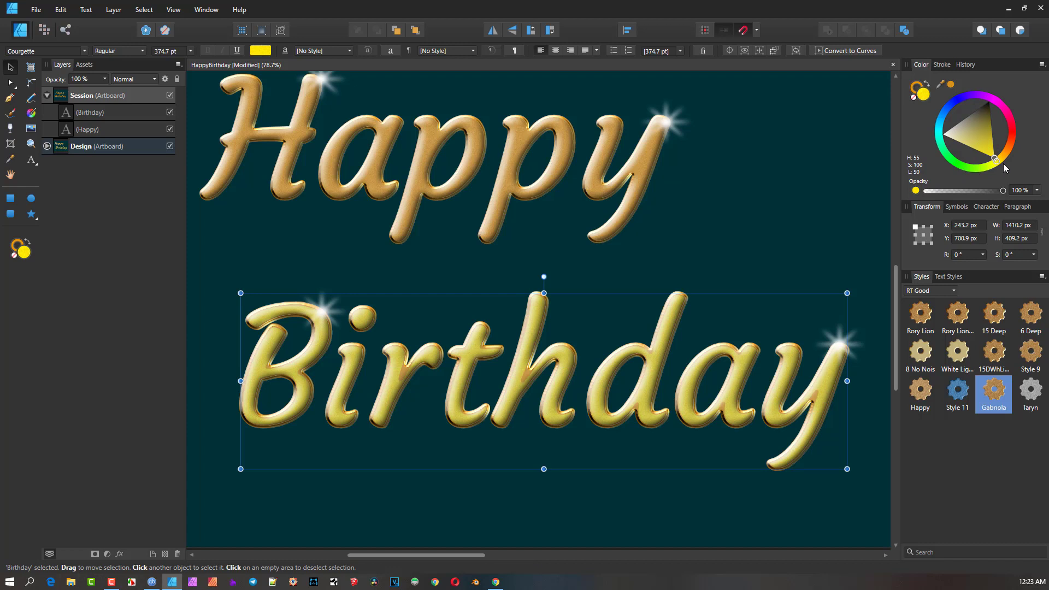
left_click_drag(1004, 163, 994, 129)
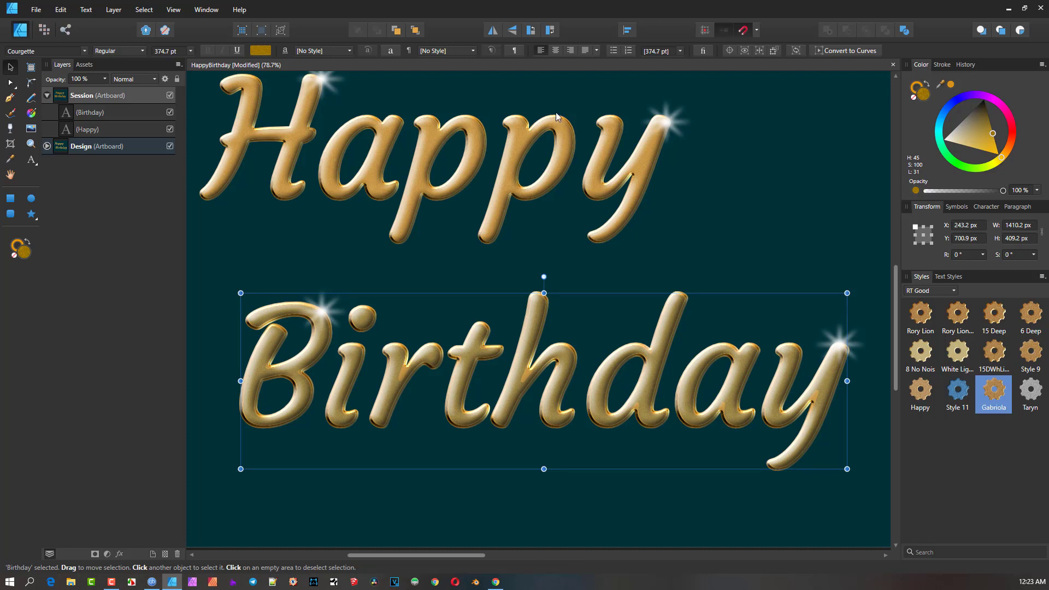
Step: Reposition the flat orange Happy text on the Session artboard to about X 190 px, Y 202.8 px
scroll(495, 276, "down", 4)
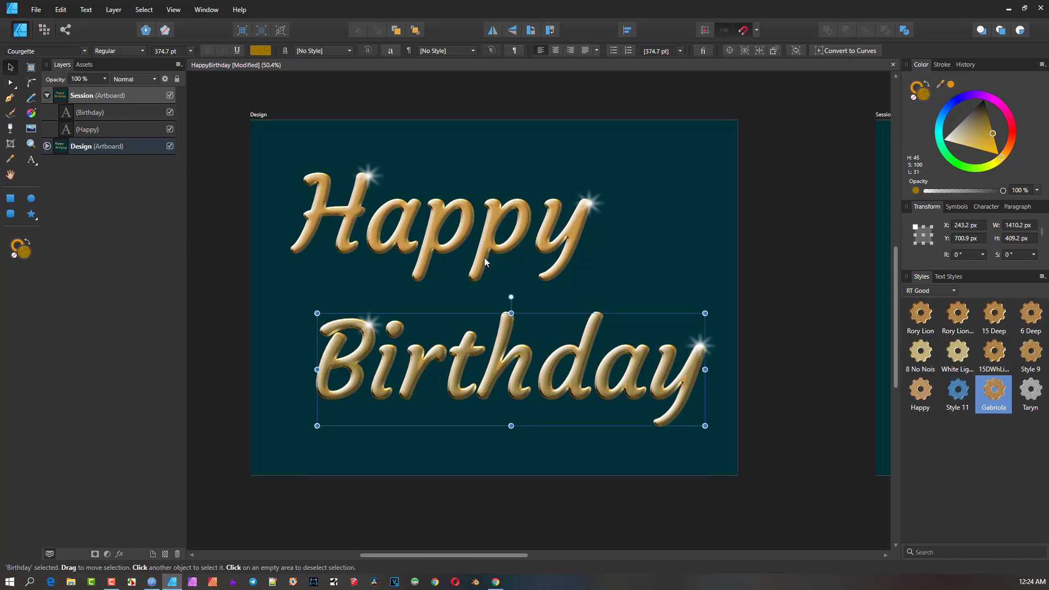
scroll(627, 322, "up", 1)
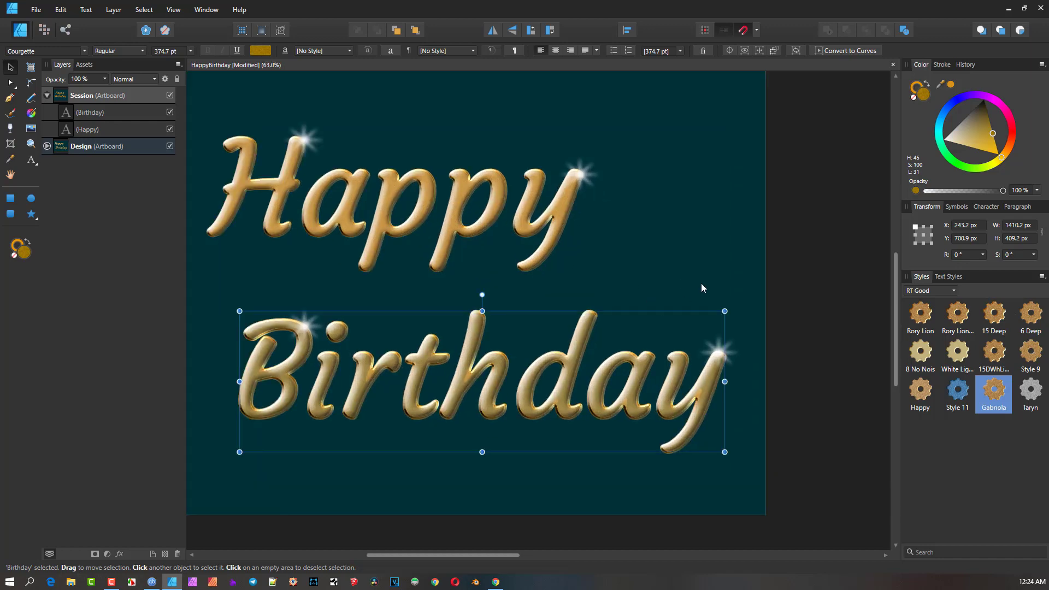
scroll(700, 274, "up", 1)
scroll(624, 287, "down", 4)
left_click_drag(625, 287, 323, 305)
scroll(550, 313, "up", 2)
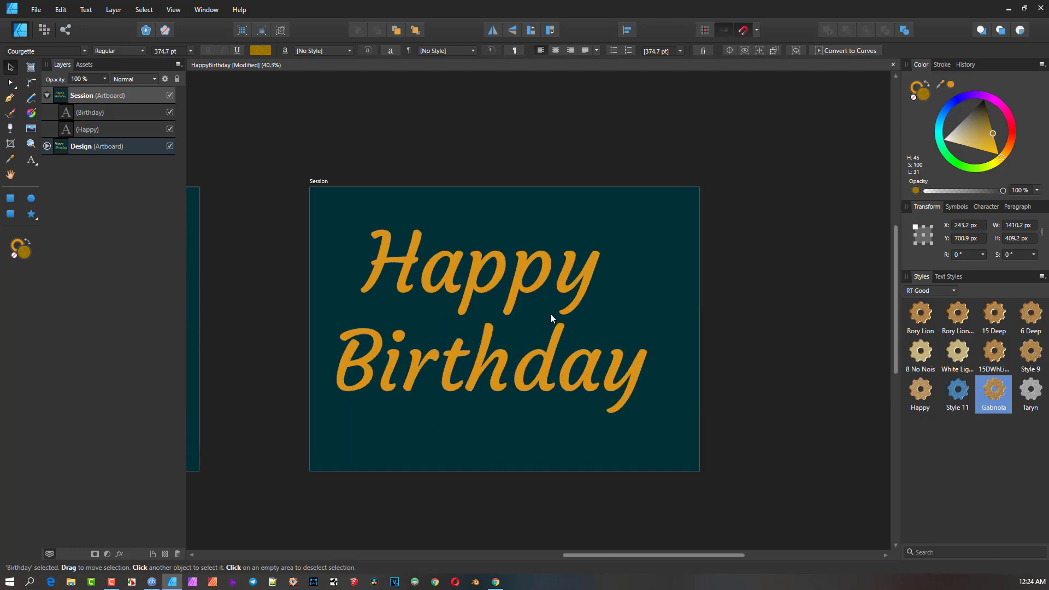
scroll(550, 314, "up", 1)
left_click(466, 265)
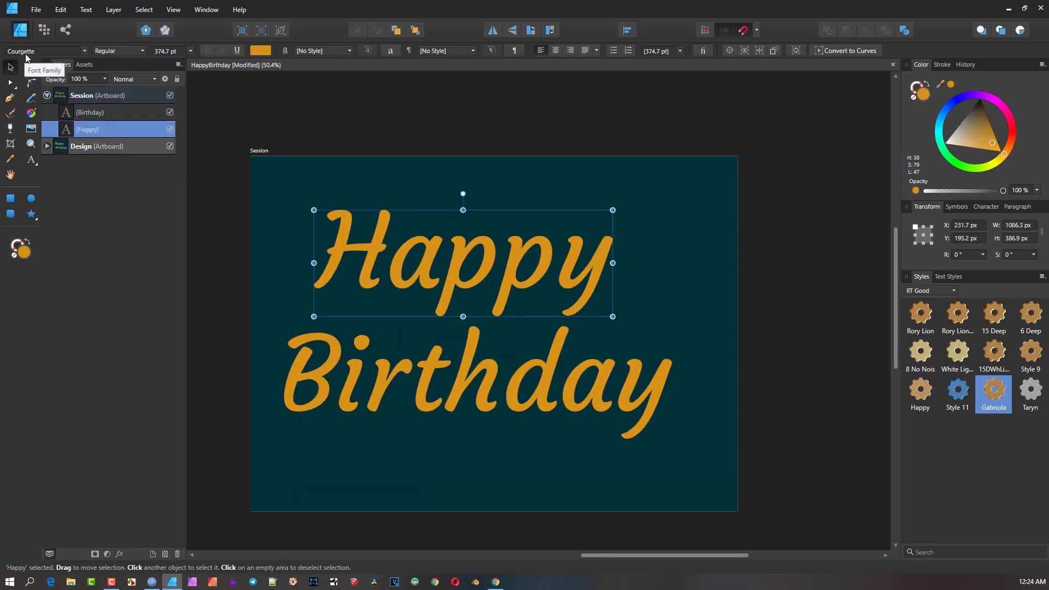
left_click_drag(460, 250, 497, 237)
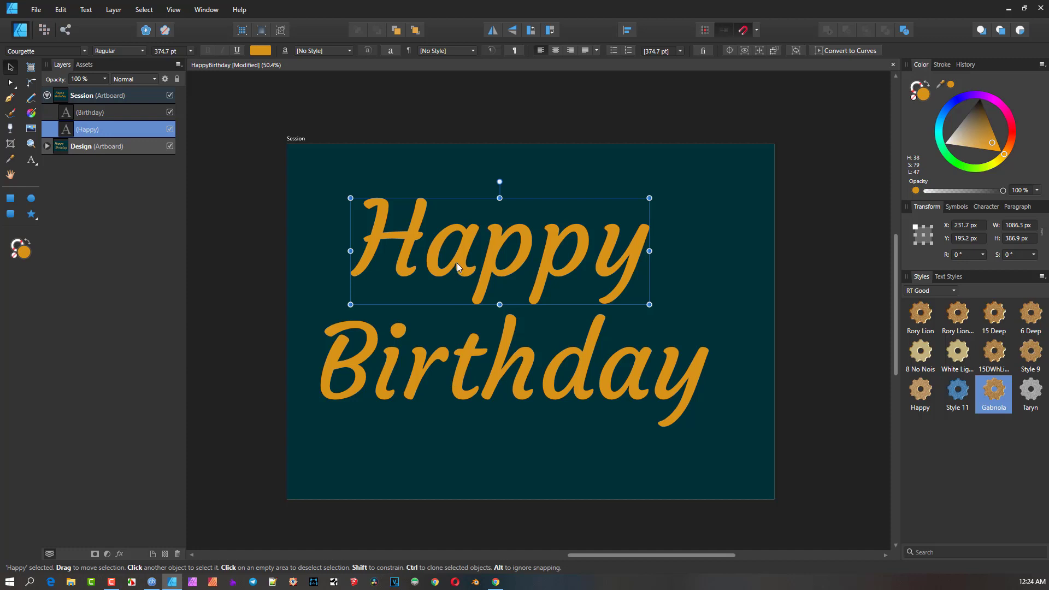
left_click_drag(457, 263, 457, 252)
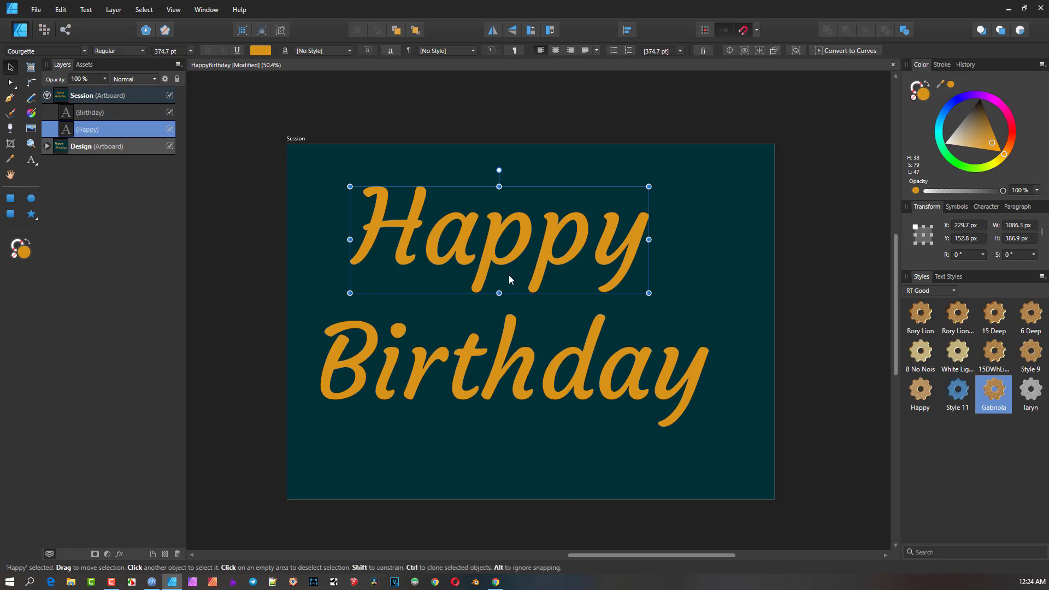
left_click_drag(517, 257, 516, 278)
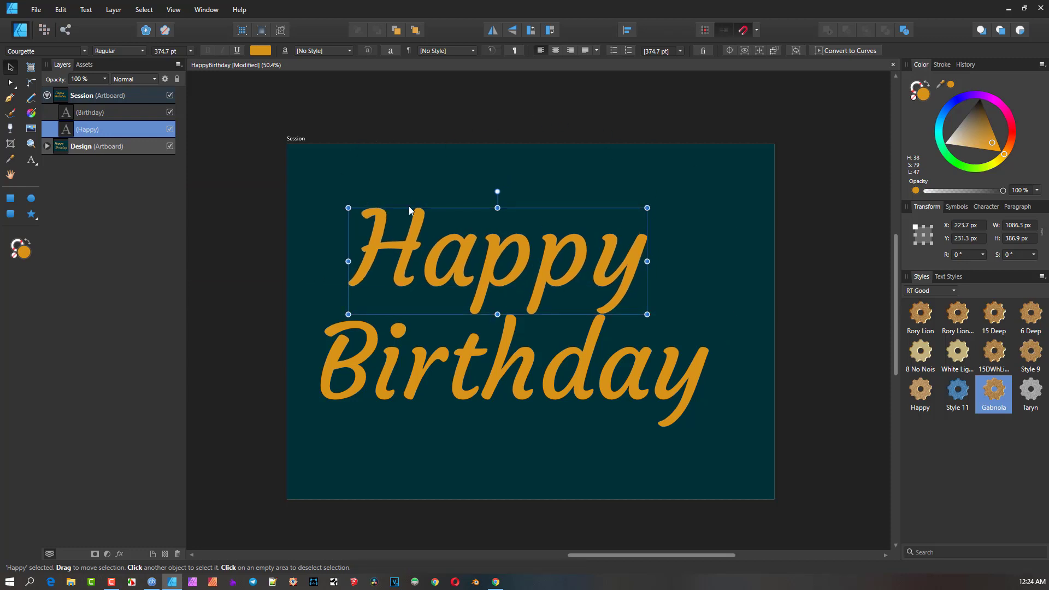
mouse_move(446, 238)
left_mouse_down()
mouse_move(483, 264)
mouse_move(460, 226)
mouse_move(476, 251)
mouse_move(464, 247)
left_mouse_up()
scroll(486, 254, "up", 1)
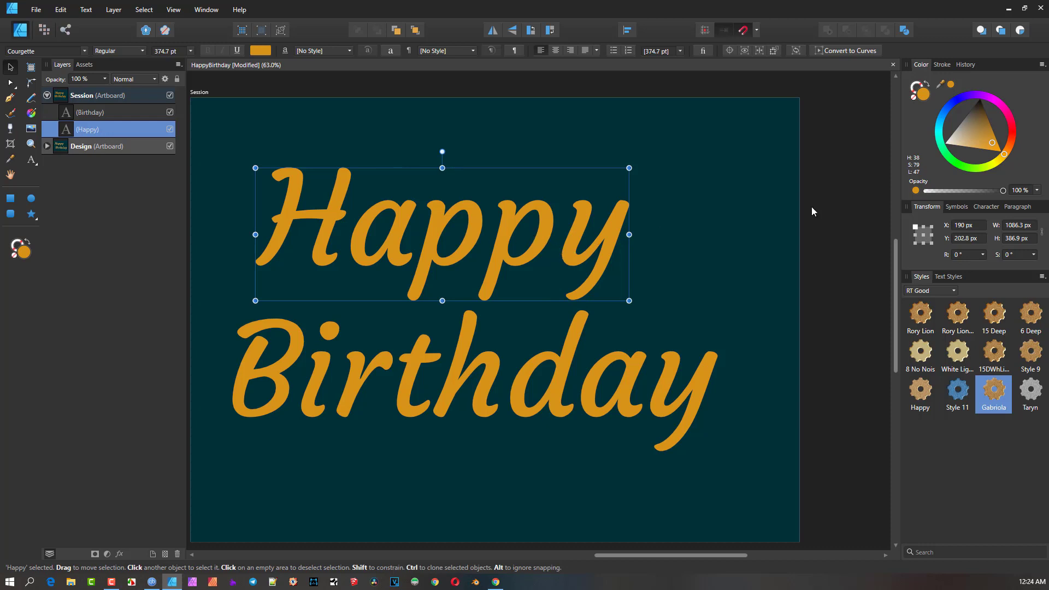
Step: Try a more saturated orange fill on the Session artboard's Happy text and undo it
left_click_drag(999, 142, 1002, 149)
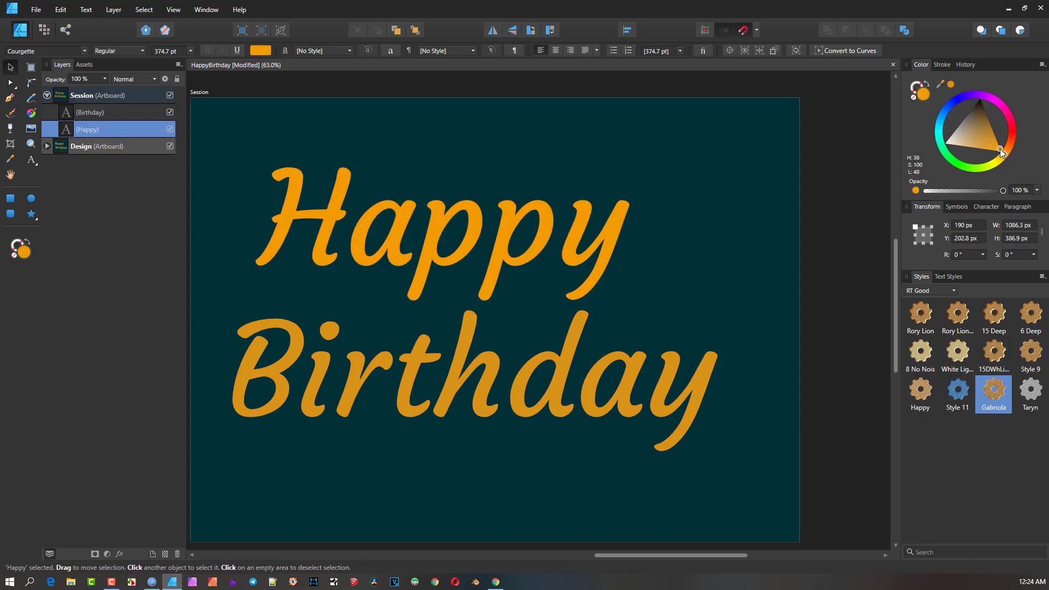
key("ctrl+z")
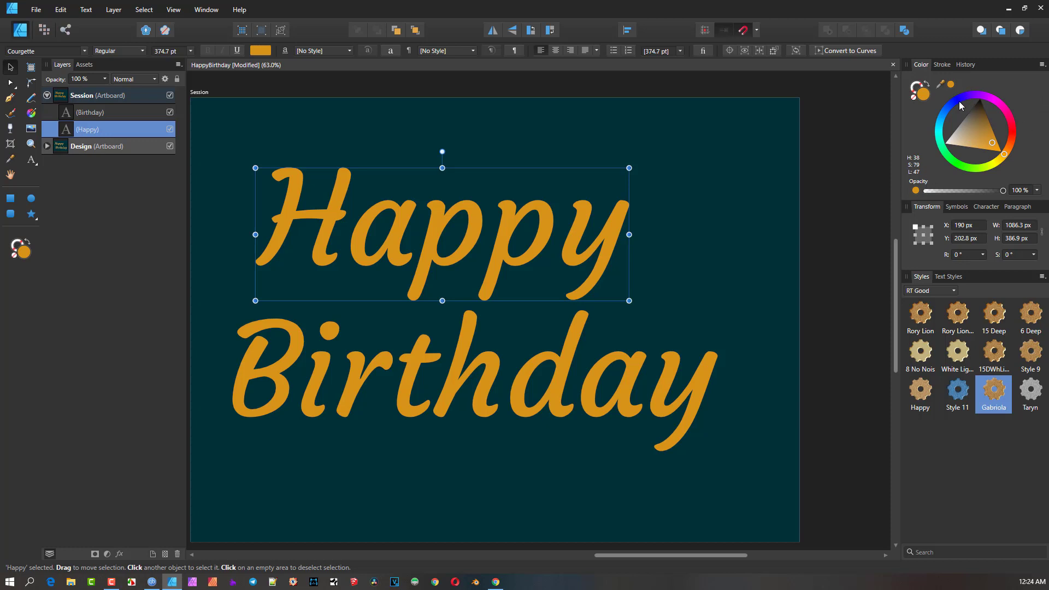
scroll(438, 244, "up", 3)
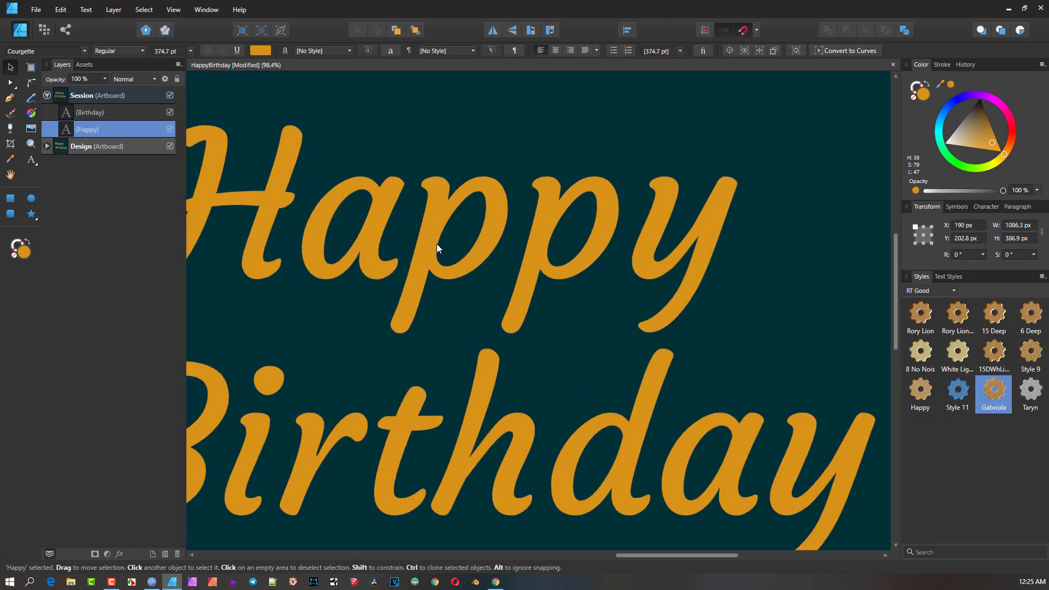
scroll(441, 243, "down", 3)
scroll(475, 236, "up", 2)
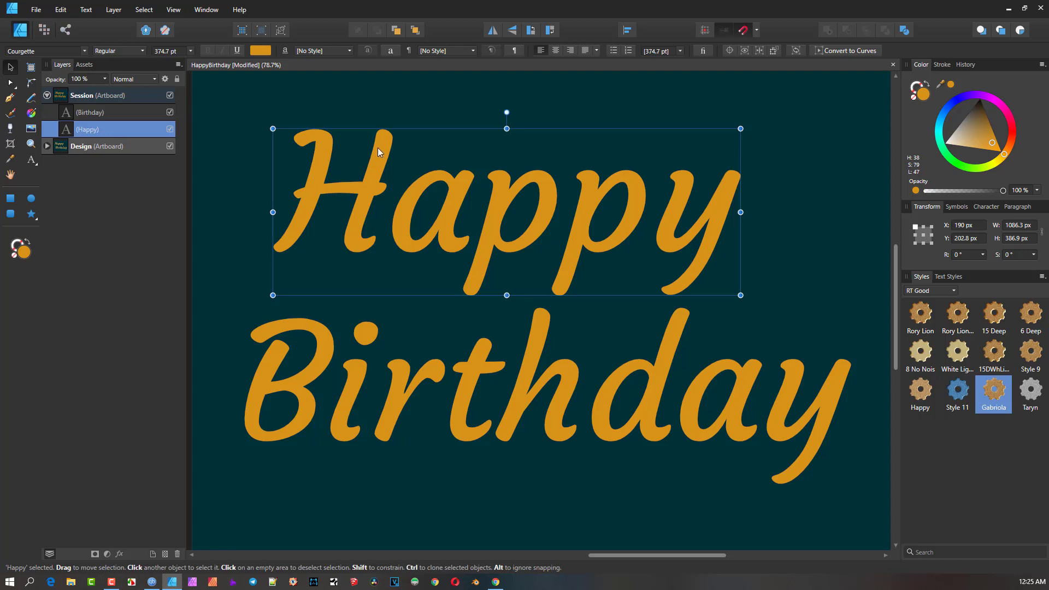
scroll(589, 217, "down", 1)
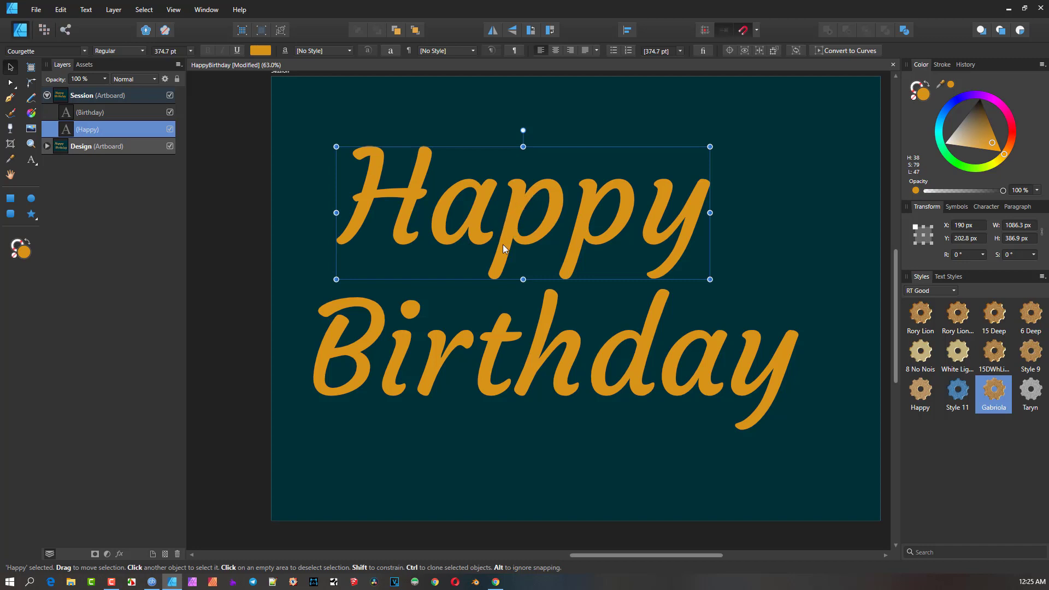
scroll(516, 220, "up", 1)
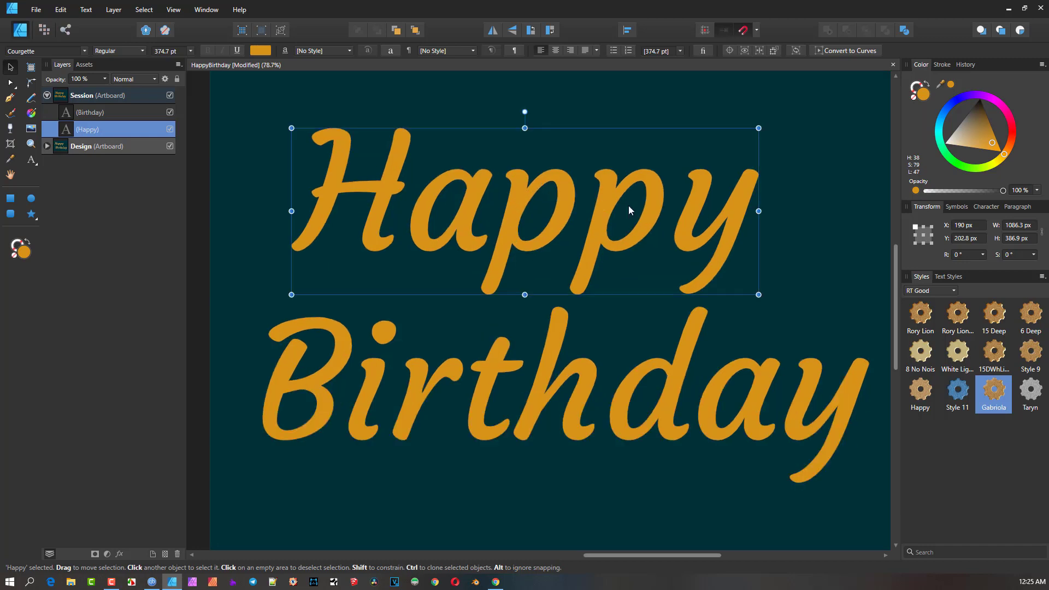
scroll(629, 205, "down", 1)
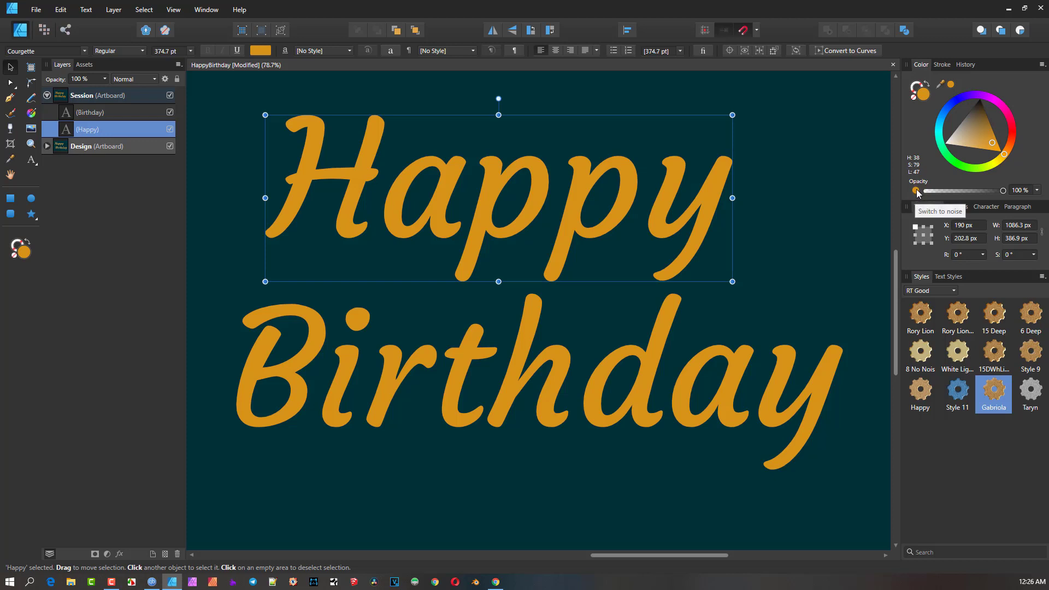
Step: Add noise to the fill colour of the Session artboard's Happy text, adjusting it to about 70%
left_click_drag(1003, 190, 1041, 196)
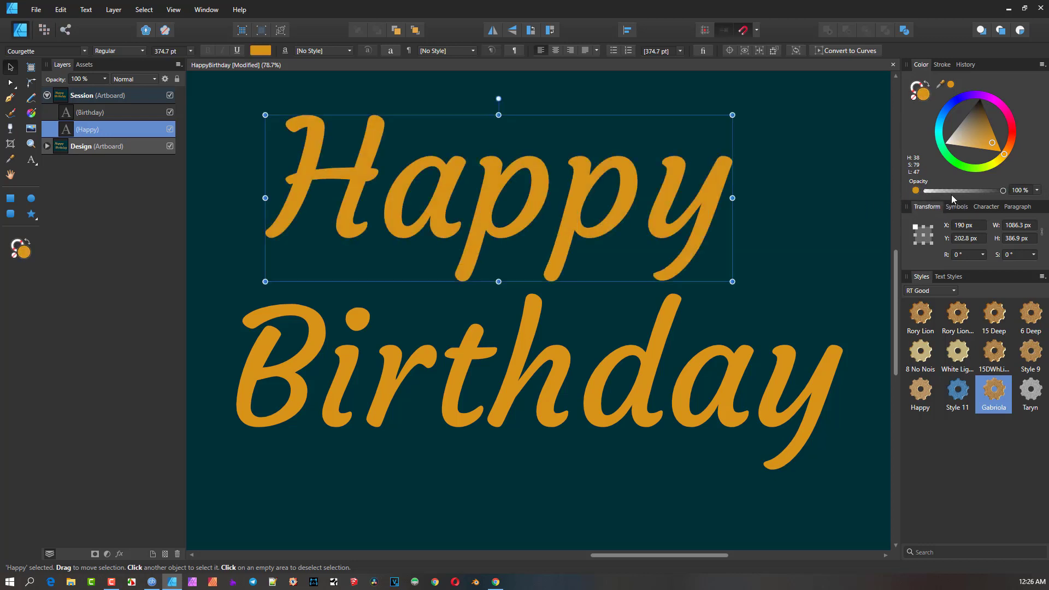
left_click(916, 191)
left_click_drag(929, 194, 993, 191)
scroll(505, 211, "up", 5)
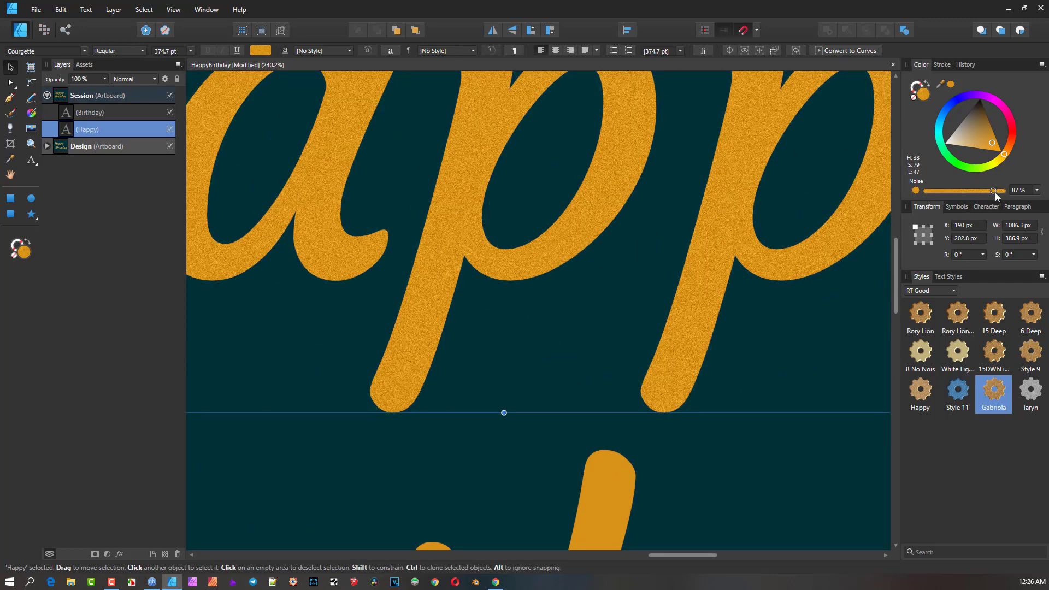
left_click_drag(995, 193, 976, 205)
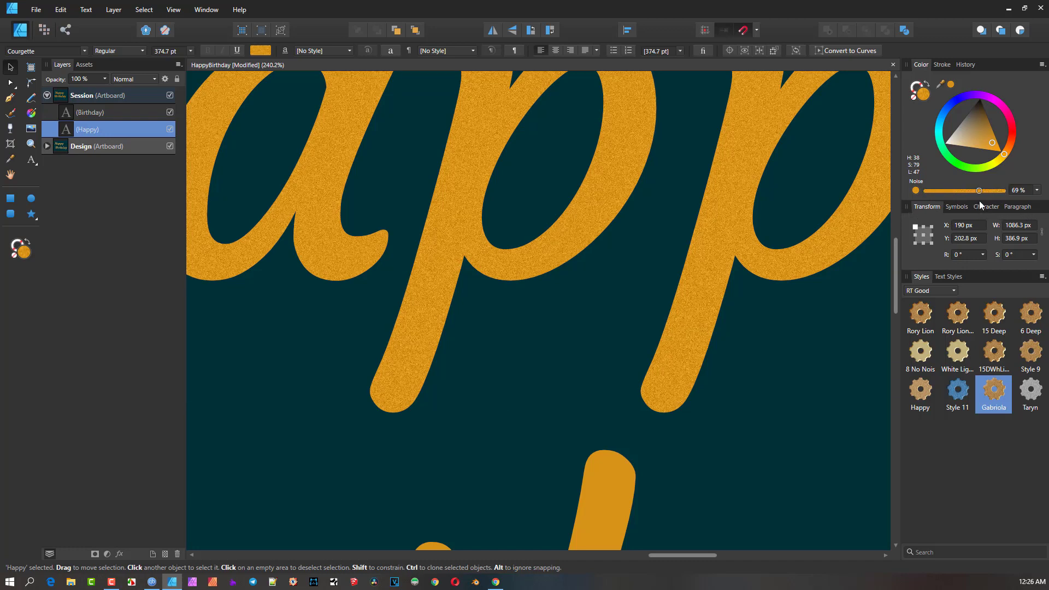
scroll(716, 189, "down", 5)
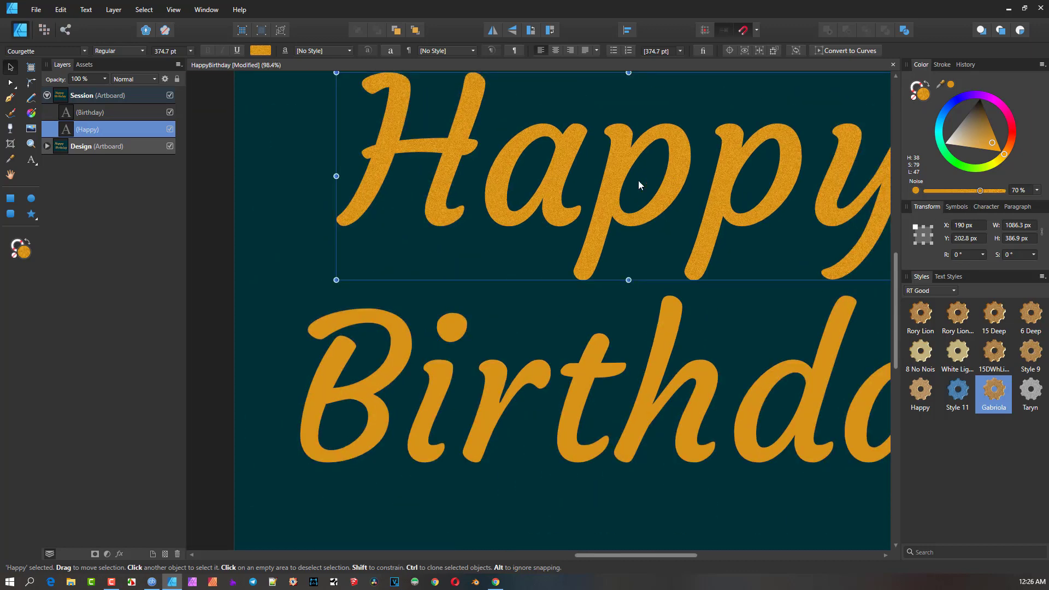
left_click_drag(582, 181, 539, 187)
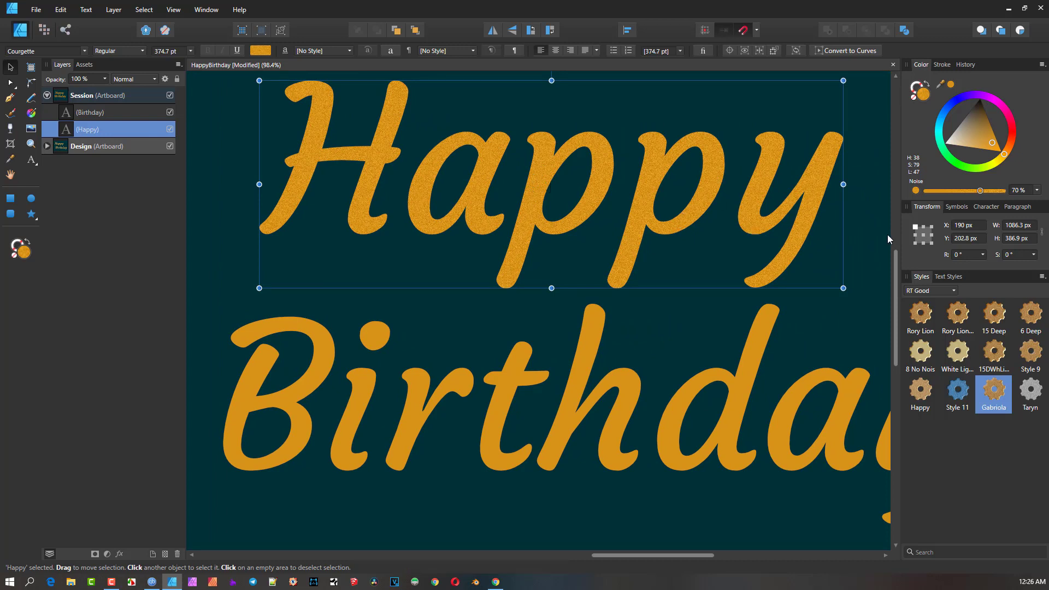
Step: Set the fill noise of the Session artboard's Birthday text to 70%
left_click(740, 381)
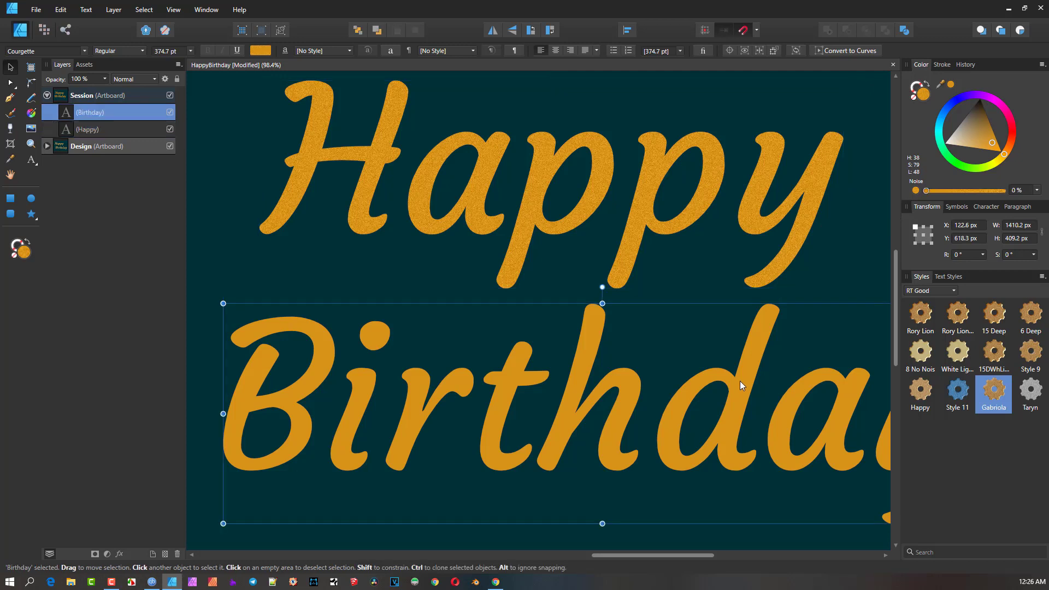
left_click(1015, 191)
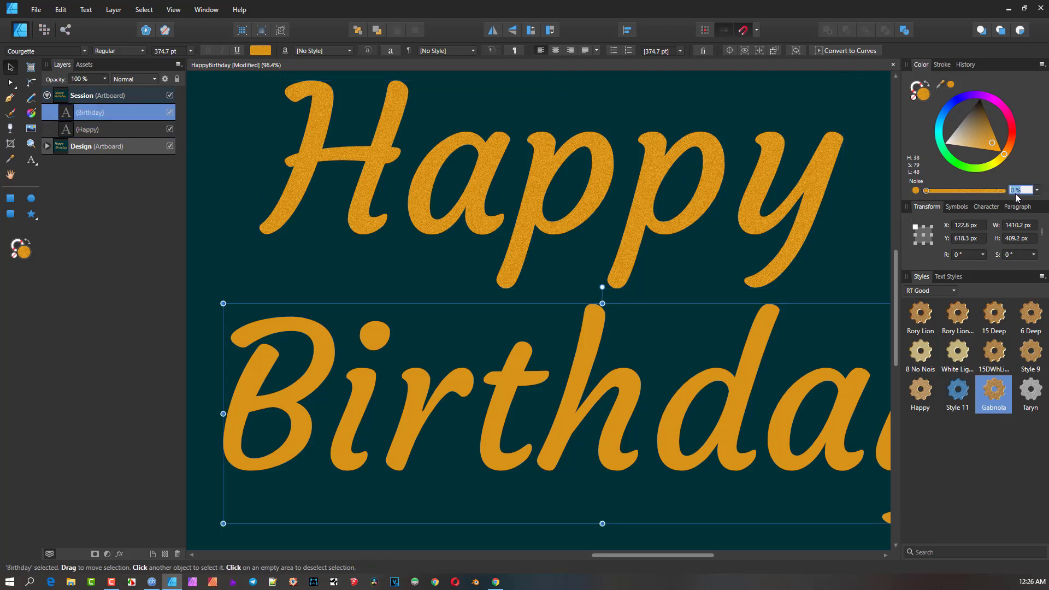
type("70")
key("Return")
scroll(548, 267, "down", 4)
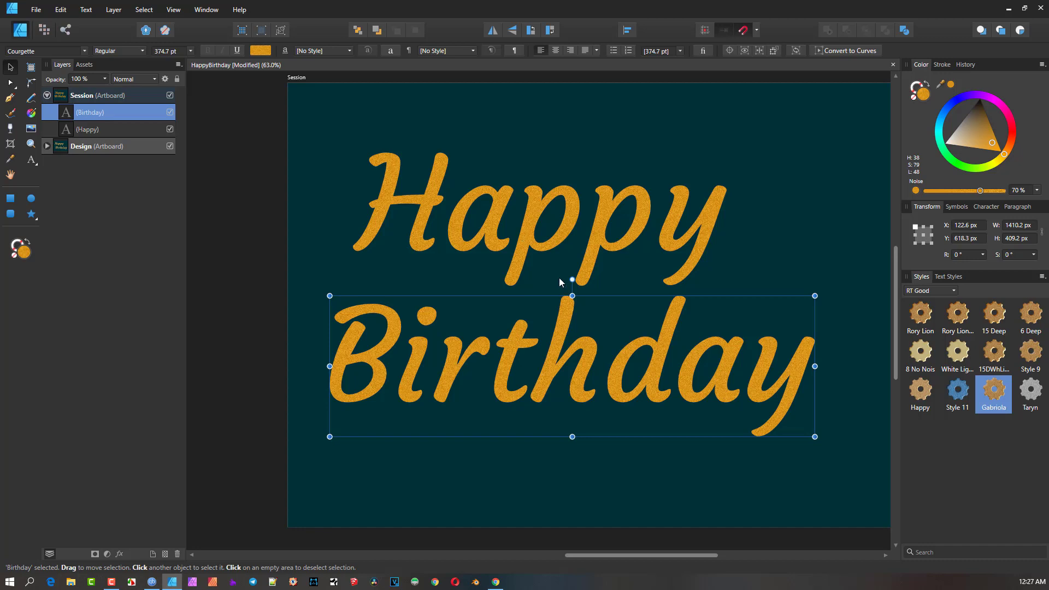
Step: Enable the 3D layer effect on the Session artboard's Happy text and set its radius to 3.5 px
left_click(463, 216)
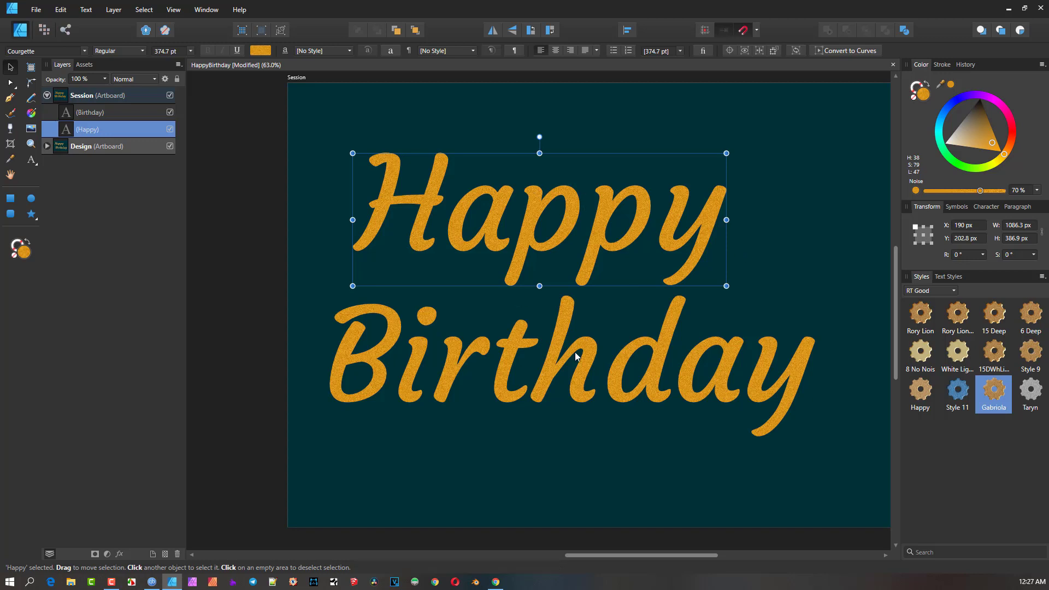
left_click_drag(582, 333, 567, 353)
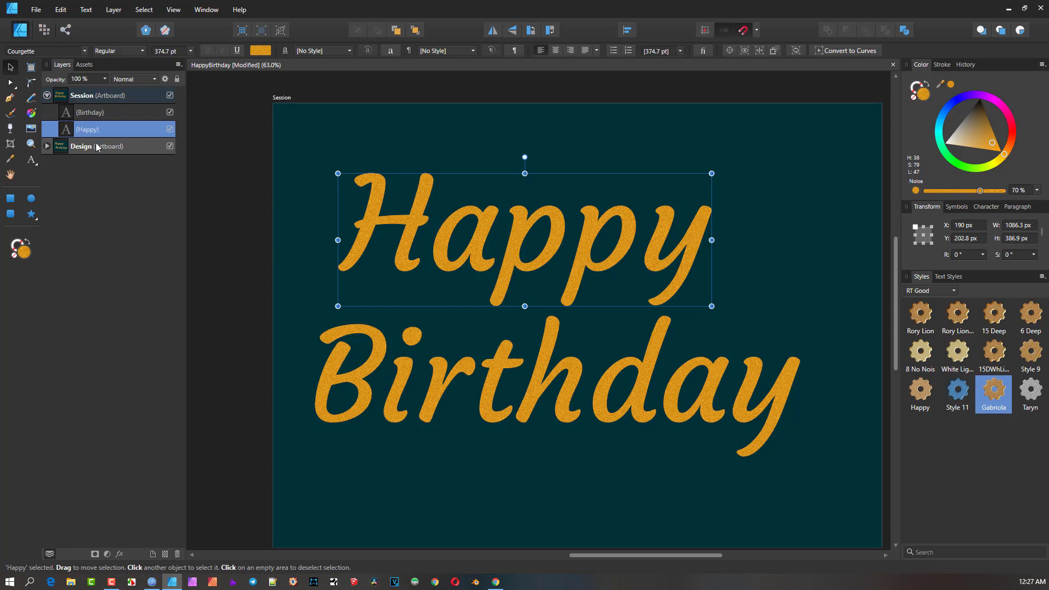
left_click(120, 554)
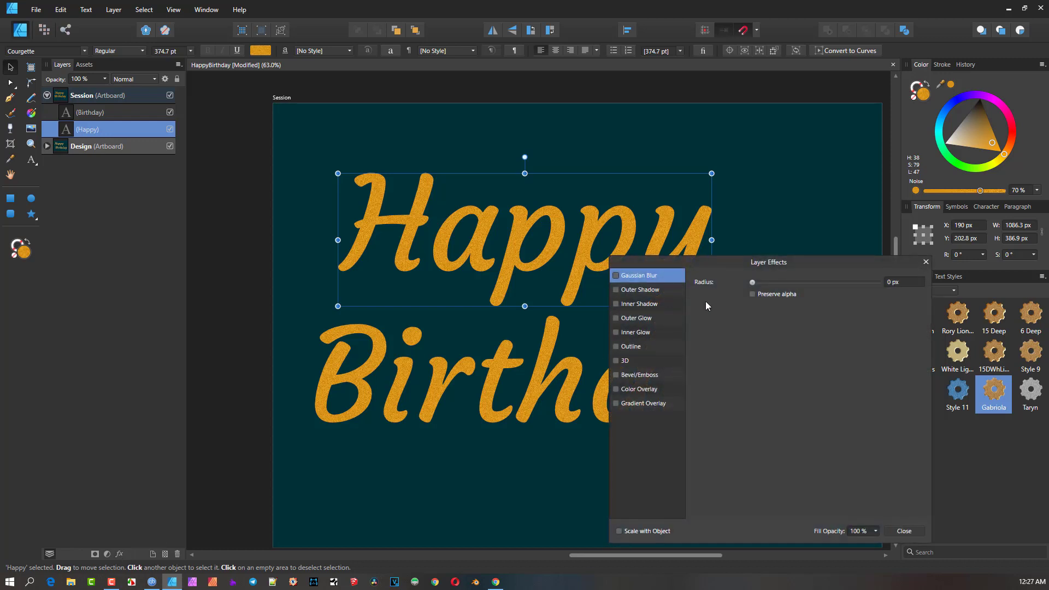
left_click_drag(732, 265, 832, 132)
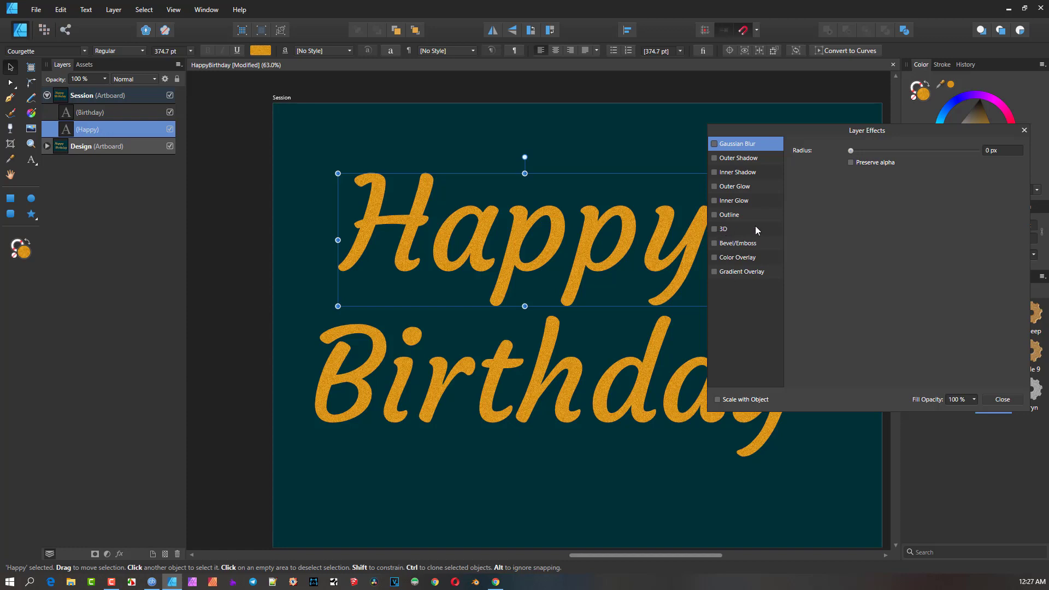
left_click(715, 230)
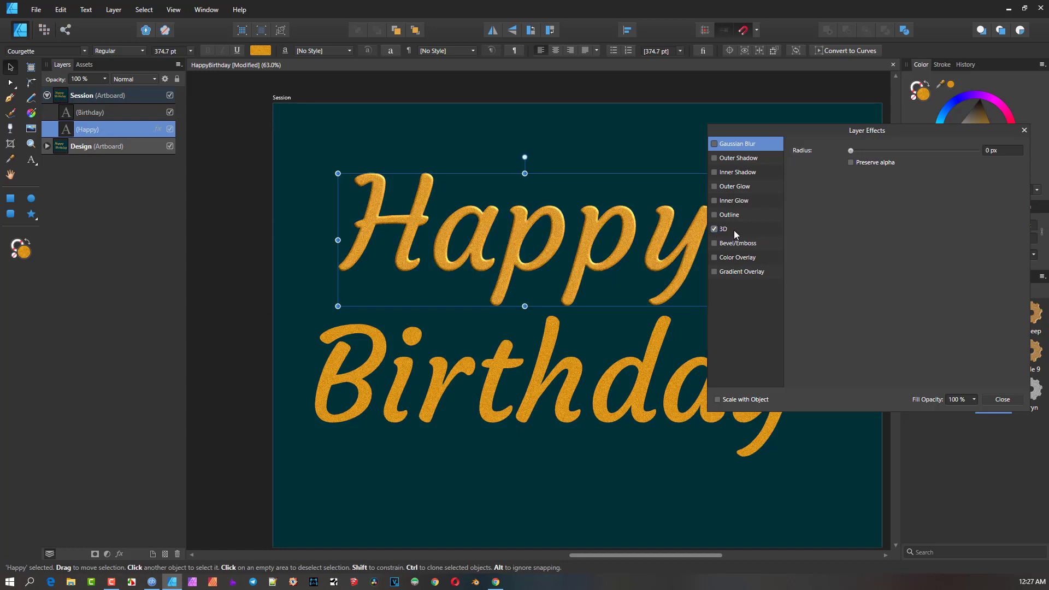
left_click(734, 230)
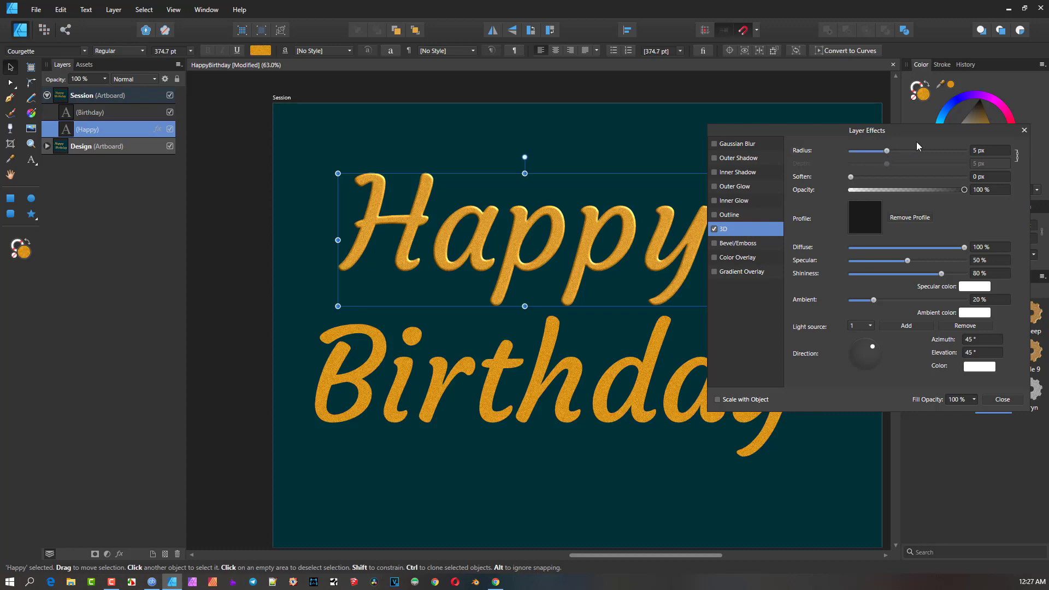
scroll(544, 225, "up", 3)
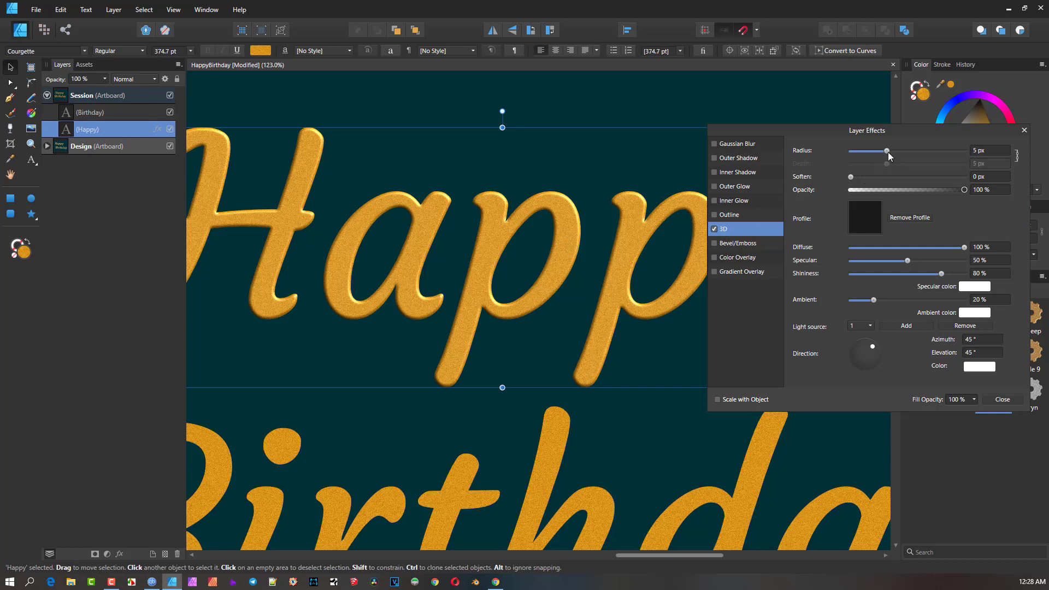
mouse_move(887, 152)
left_mouse_down()
mouse_move(916, 155)
mouse_move(872, 153)
mouse_move(923, 153)
mouse_move(883, 156)
left_mouse_up()
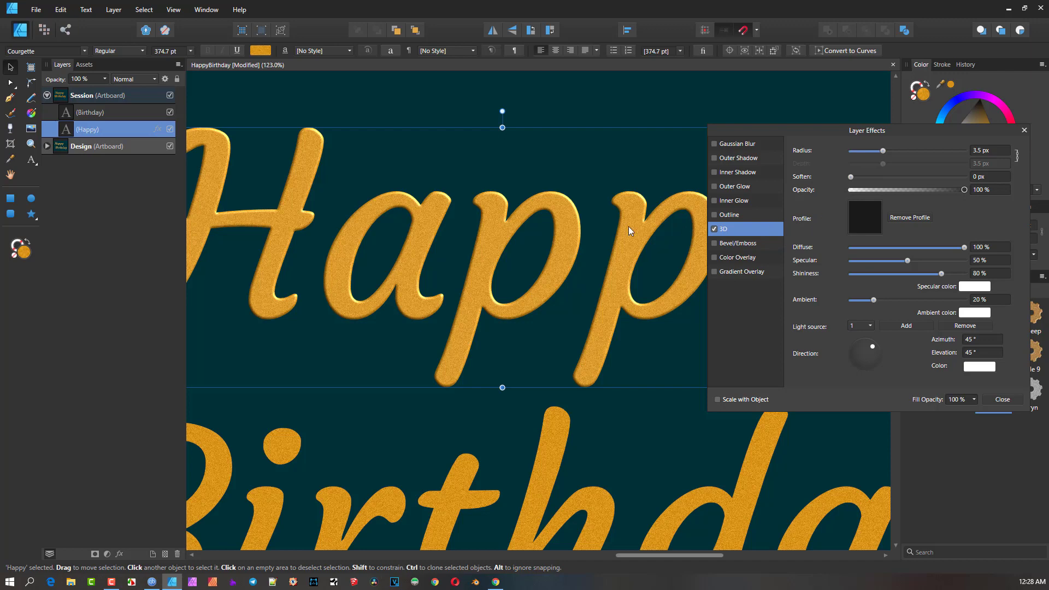
Step: Apply the concave standard profile, flat at first and rising steeply at the end, to the Happy text's 3D effect
scroll(558, 218, "up", 3)
scroll(558, 218, "up", 1)
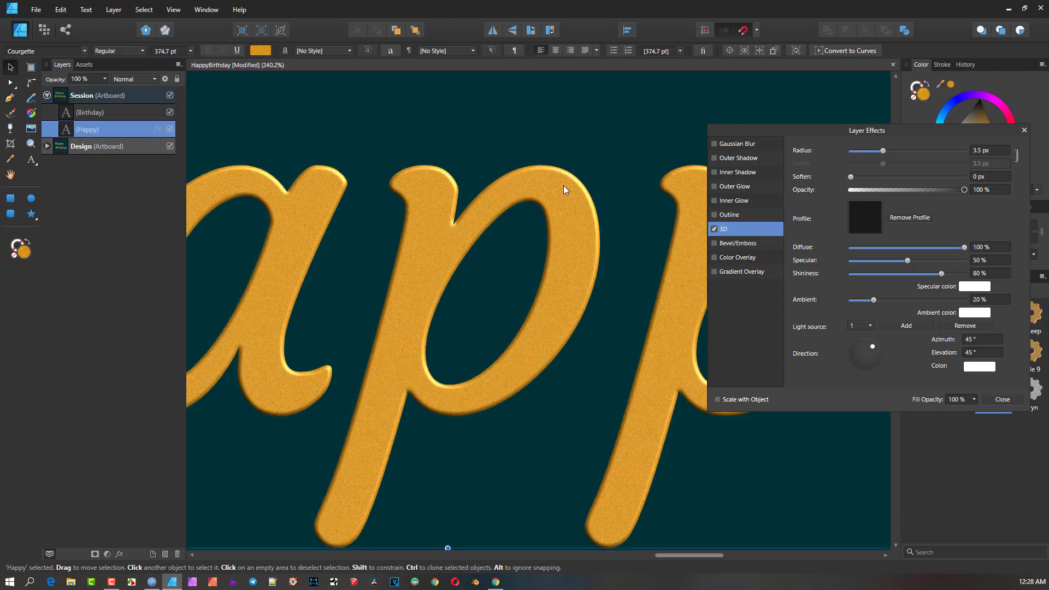
left_click(863, 218)
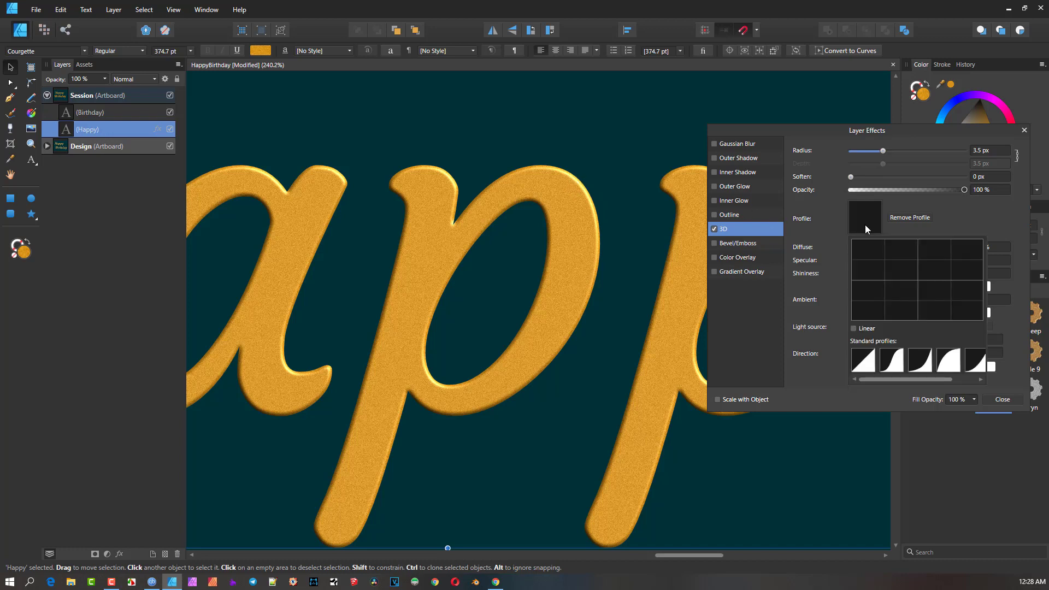
scroll(932, 379, "down", 2)
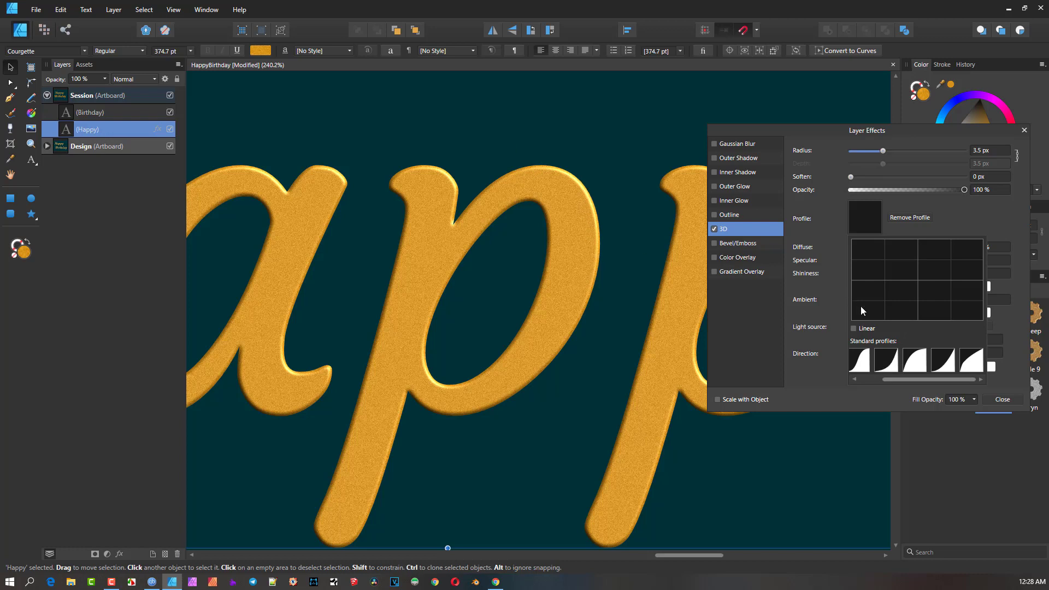
left_click(894, 368)
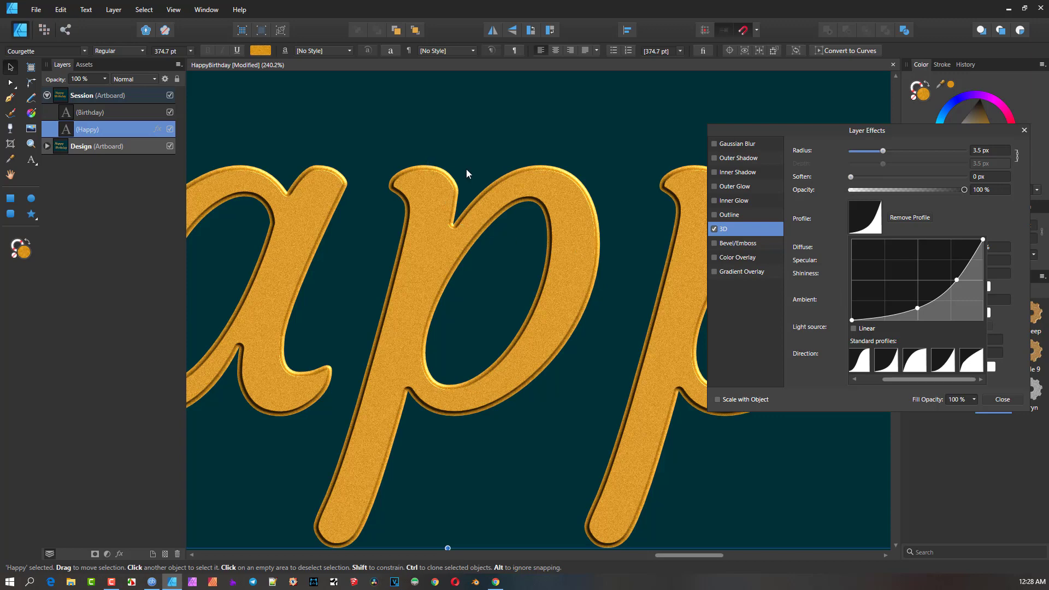
scroll(478, 186, "up", 2)
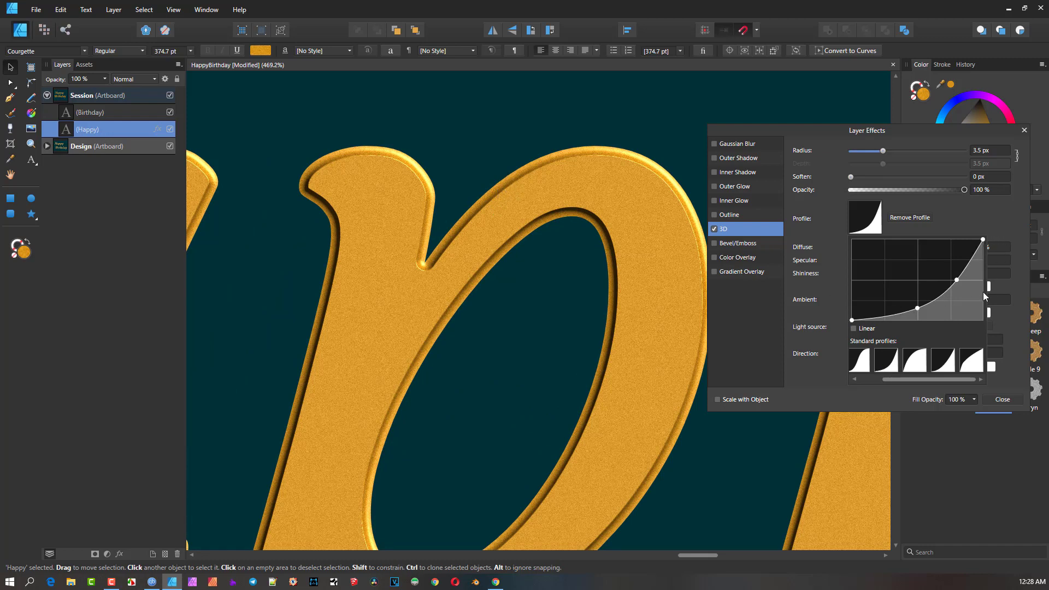
Step: Try an extra dip near the high end of the 3D profile curve and restore the concave standard profile
left_click_drag(961, 282, 964, 295)
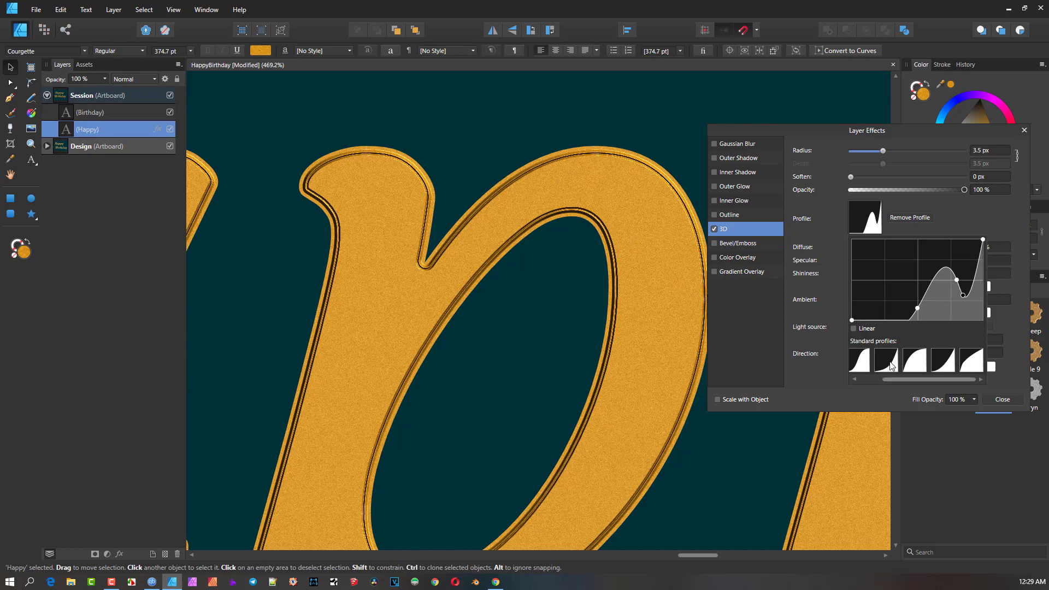
left_click(893, 365)
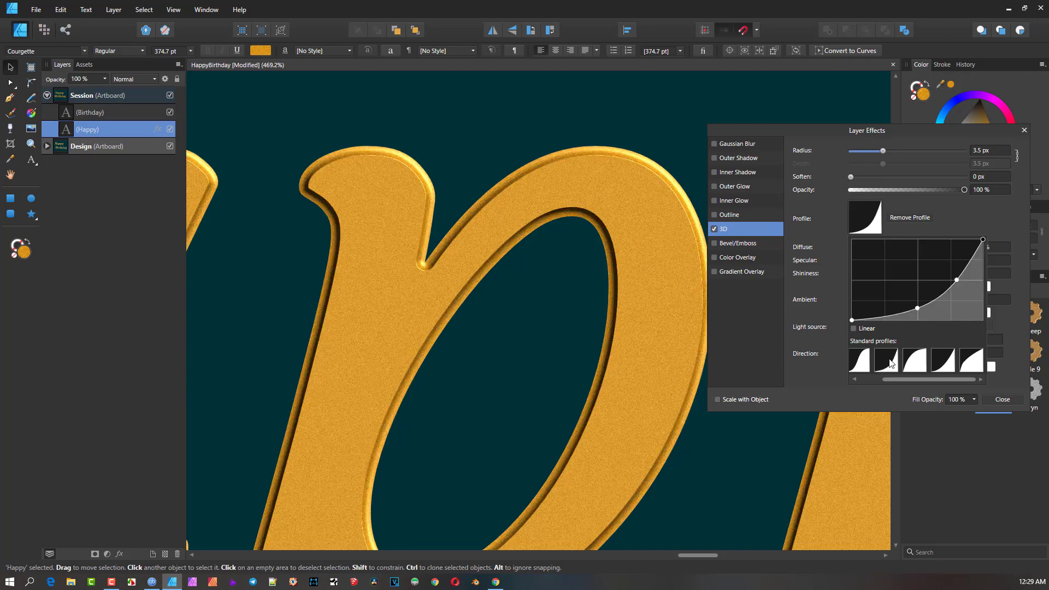
key("Escape")
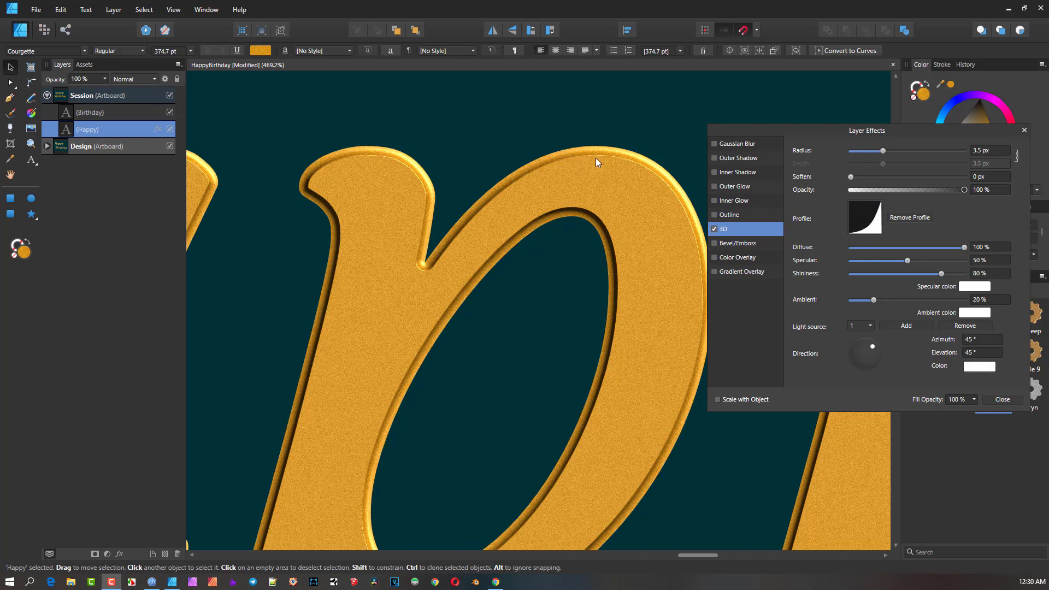
Step: Set the 3D radius to 3.3 px and aim the first light source at about 147.9° azimuth and 0° elevation
mouse_move(879, 155)
left_mouse_down()
mouse_move(897, 156)
mouse_move(871, 156)
mouse_move(883, 156)
left_mouse_up()
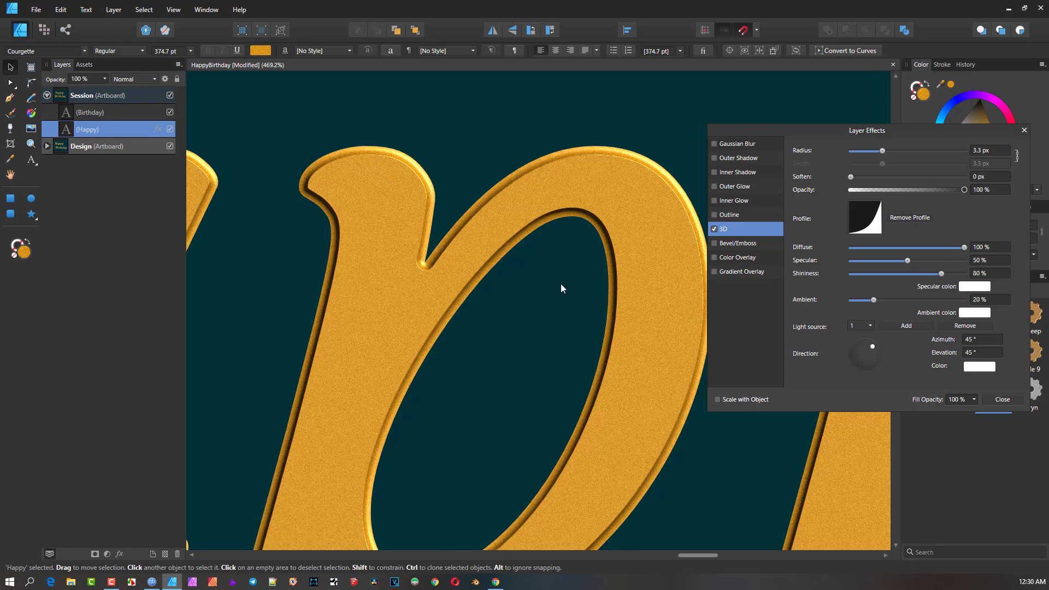
scroll(500, 245, "down", 3)
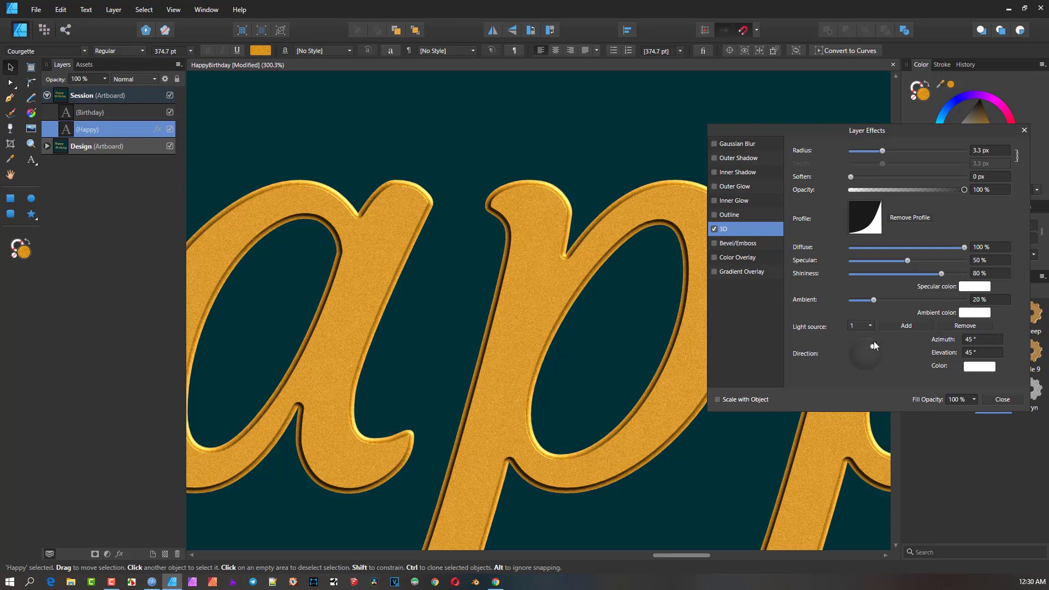
left_click_drag(873, 346, 821, 327)
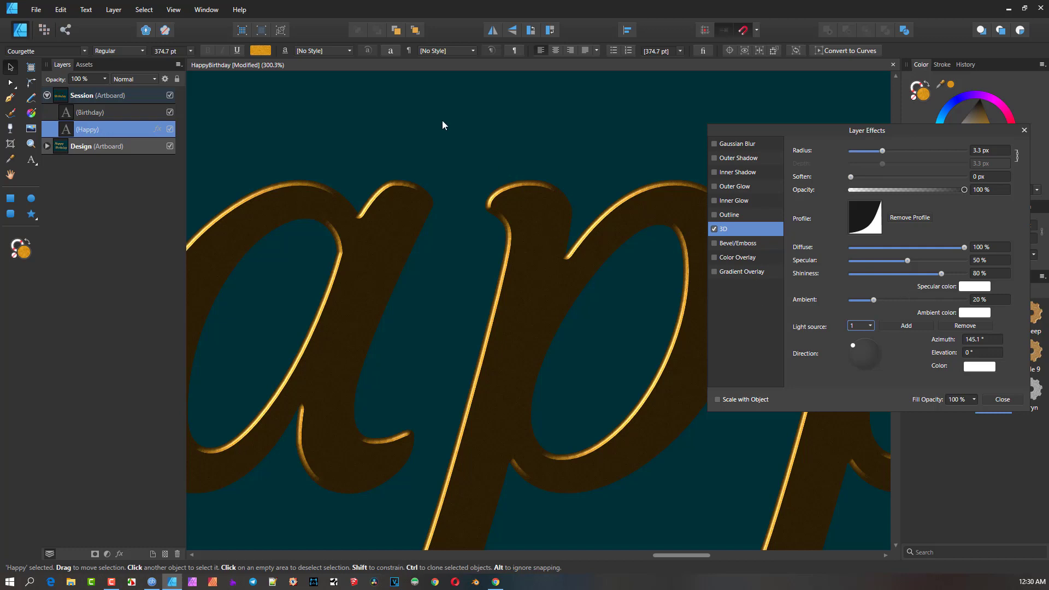
scroll(532, 238, "down", 2)
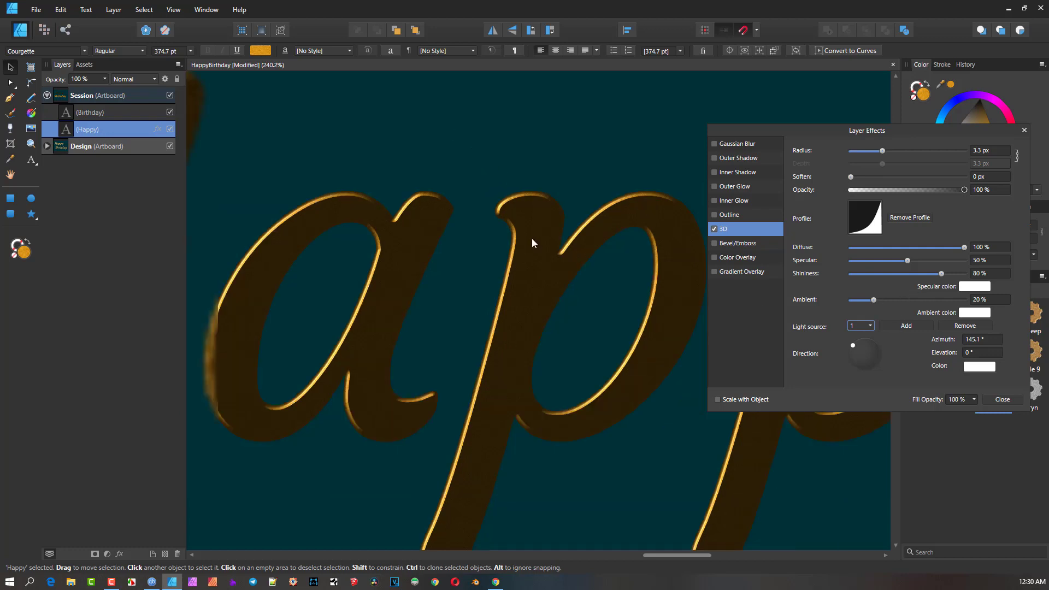
left_click_drag(851, 346, 821, 327)
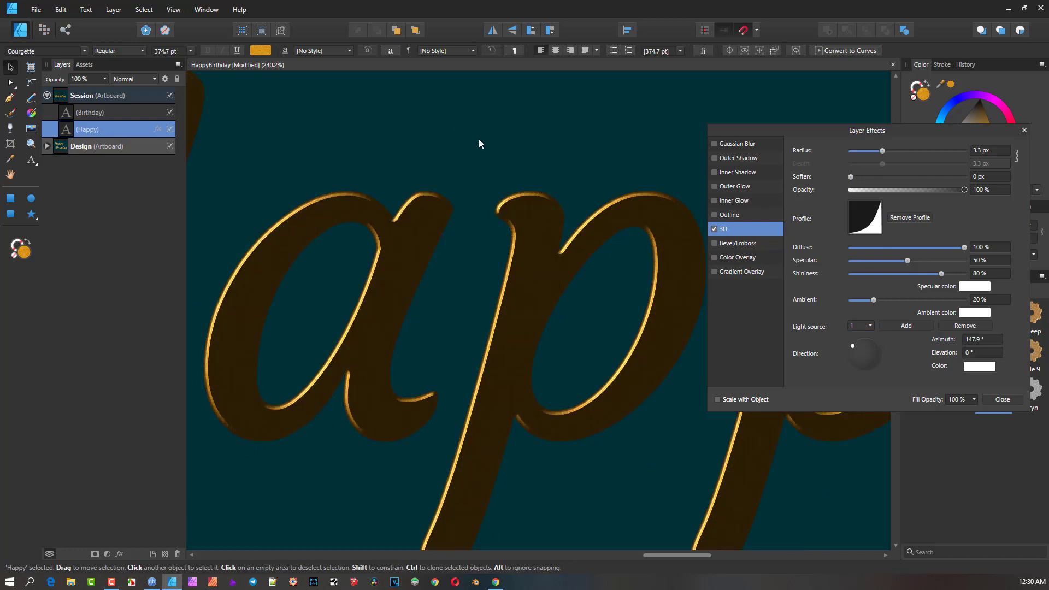
Step: Colour the first 3D light source orange with hue 41, saturation 100 and lightness 50
left_click(981, 368)
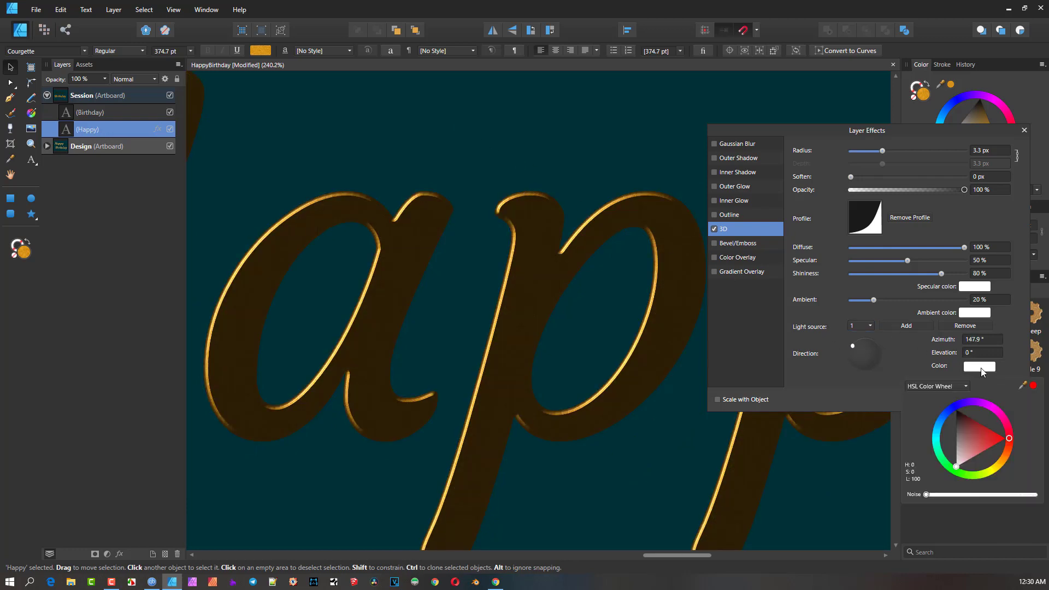
left_click(997, 470)
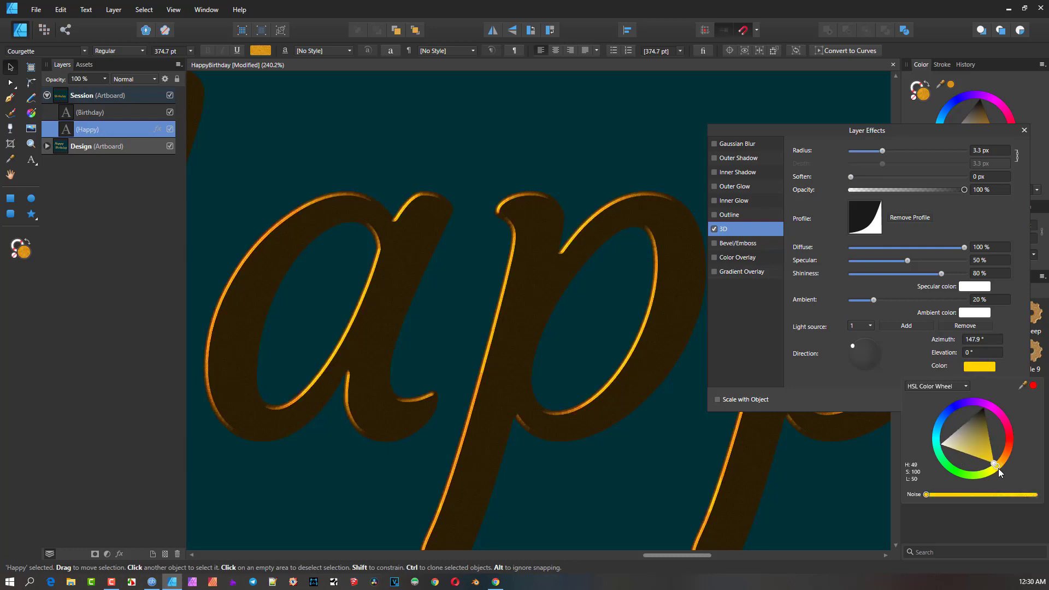
left_click_drag(1008, 463, 1004, 465)
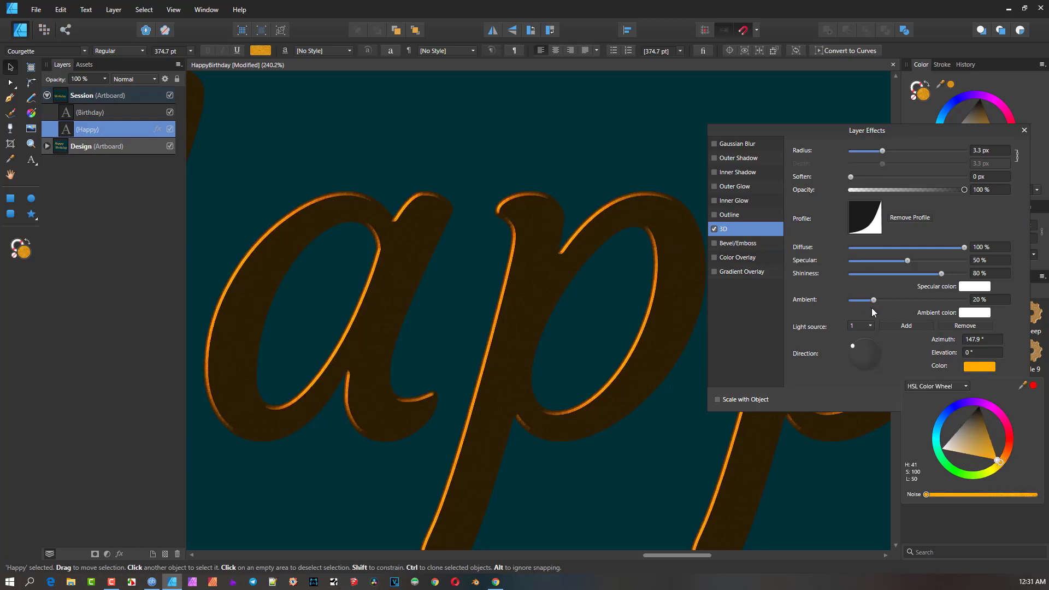
Step: Add a second 3D light source at about -50.7° azimuth and 0° elevation, and raise the ambient level to 80%
left_click(907, 326)
left_click_drag(871, 349, 888, 382)
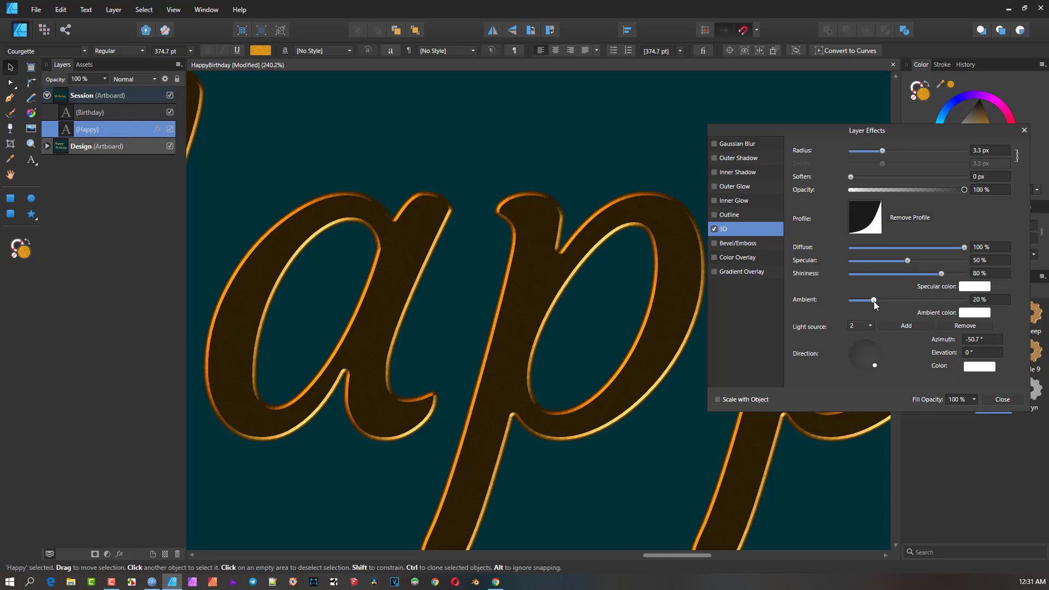
left_click_drag(879, 304, 931, 305)
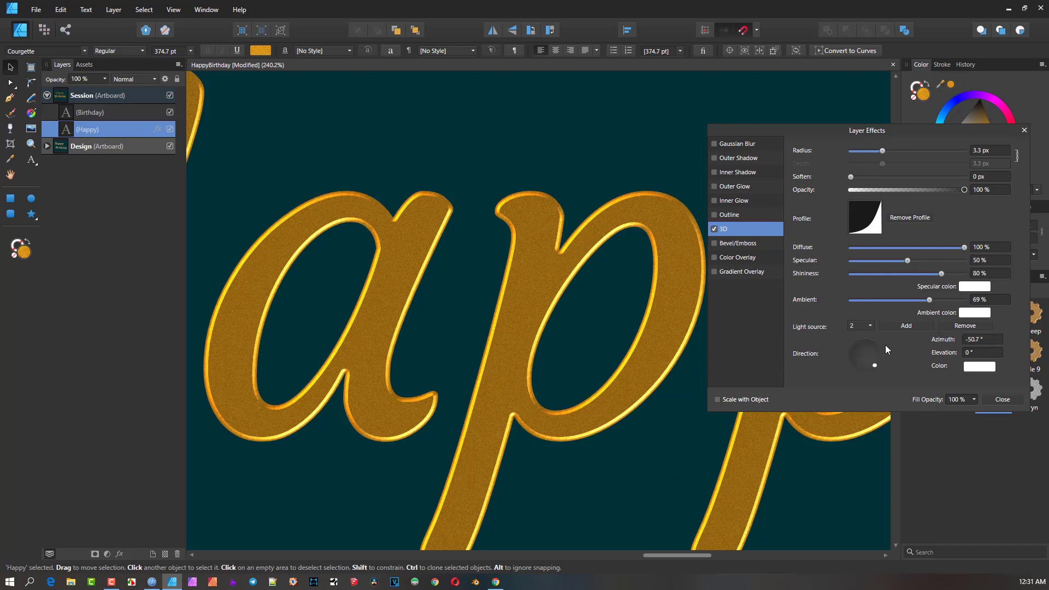
left_click_drag(930, 300, 945, 301)
scroll(582, 282, "down", 3)
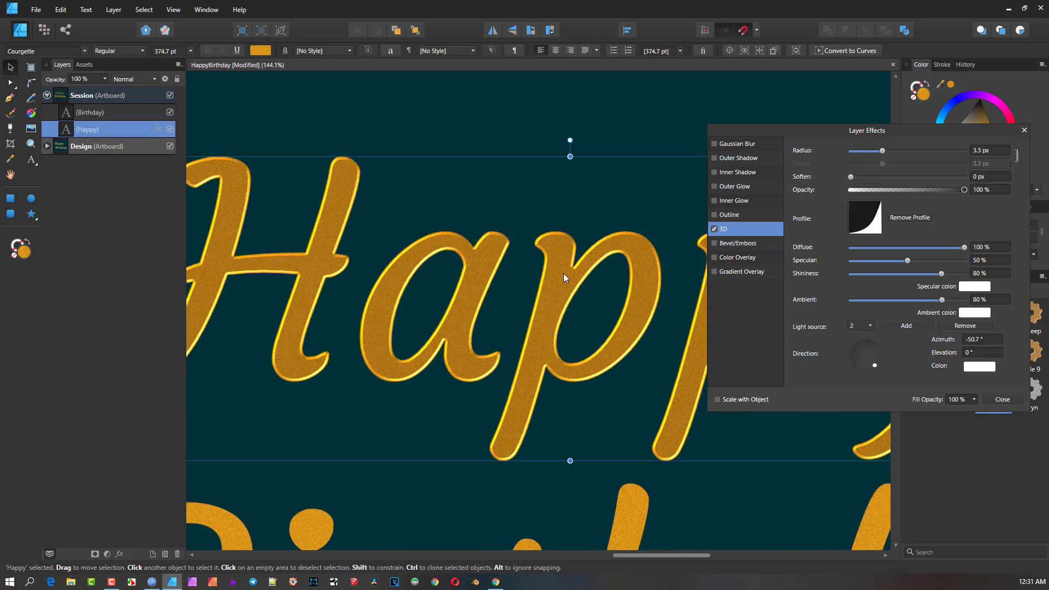
Step: Set the Happy text's 3D radius to 3.7 px, specular to 89% and shininess to 88%
scroll(559, 270, "up", 3)
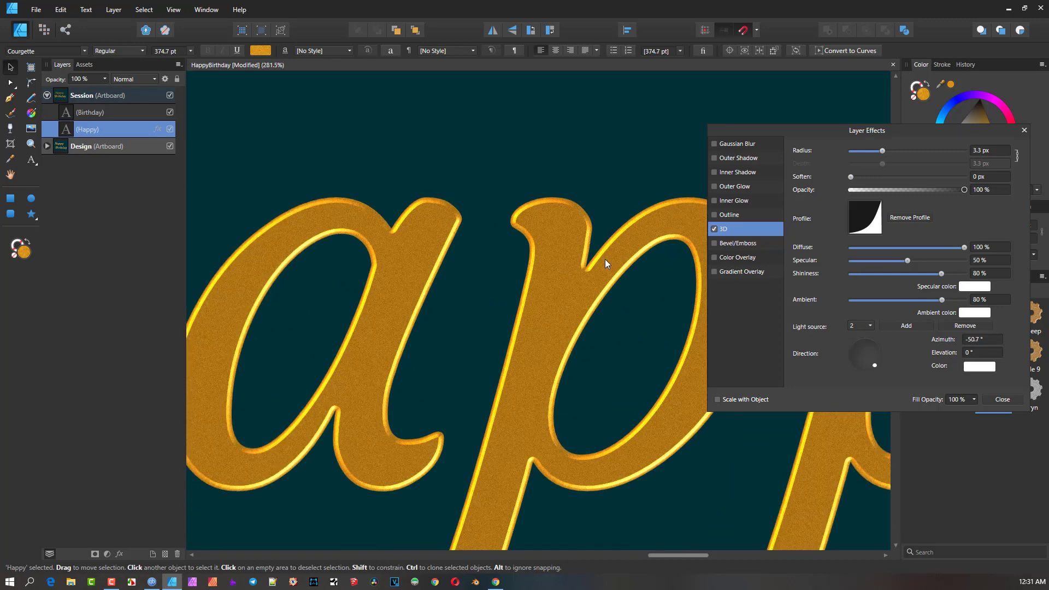
scroll(564, 210, "up", 2)
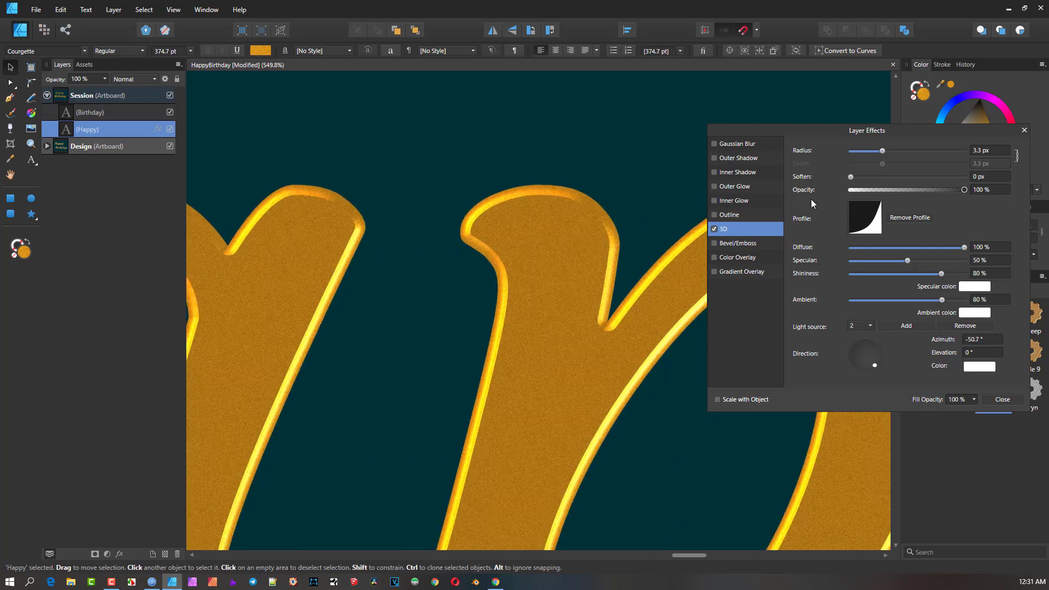
left_click_drag(884, 151, 883, 150)
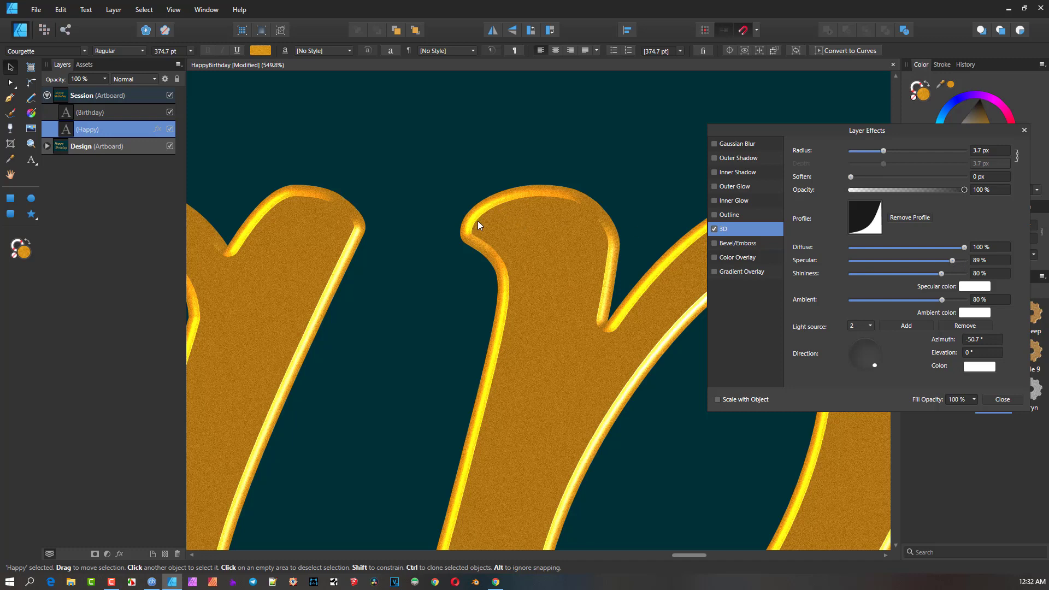
mouse_move(943, 274)
left_mouse_down()
mouse_move(966, 274)
mouse_move(951, 274)
left_mouse_up()
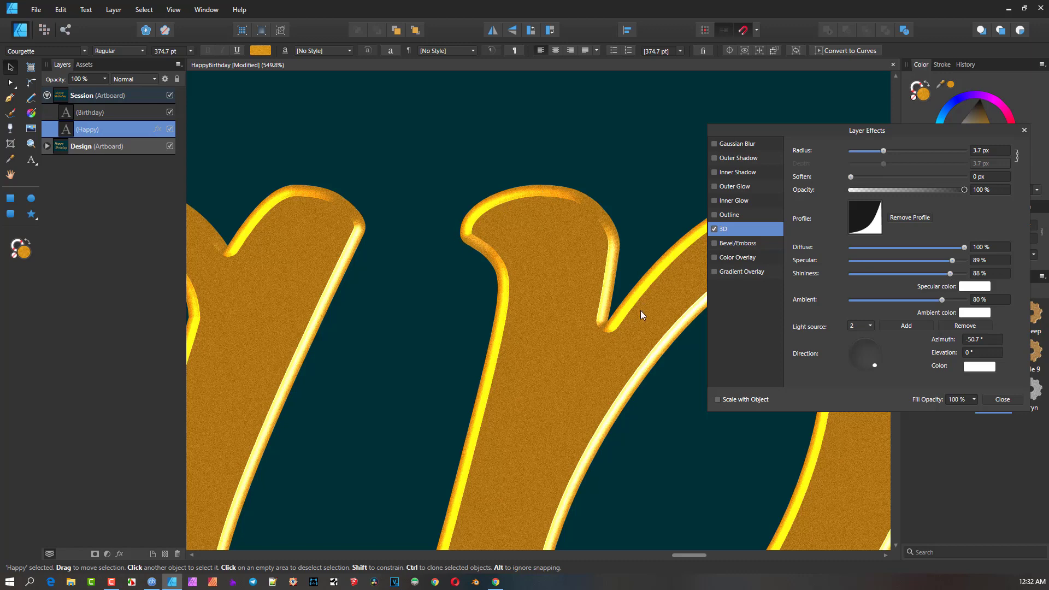
Step: Enable the Bevel/Emboss effect on the Happy text and set its type to Inner
scroll(641, 315, "down", 5)
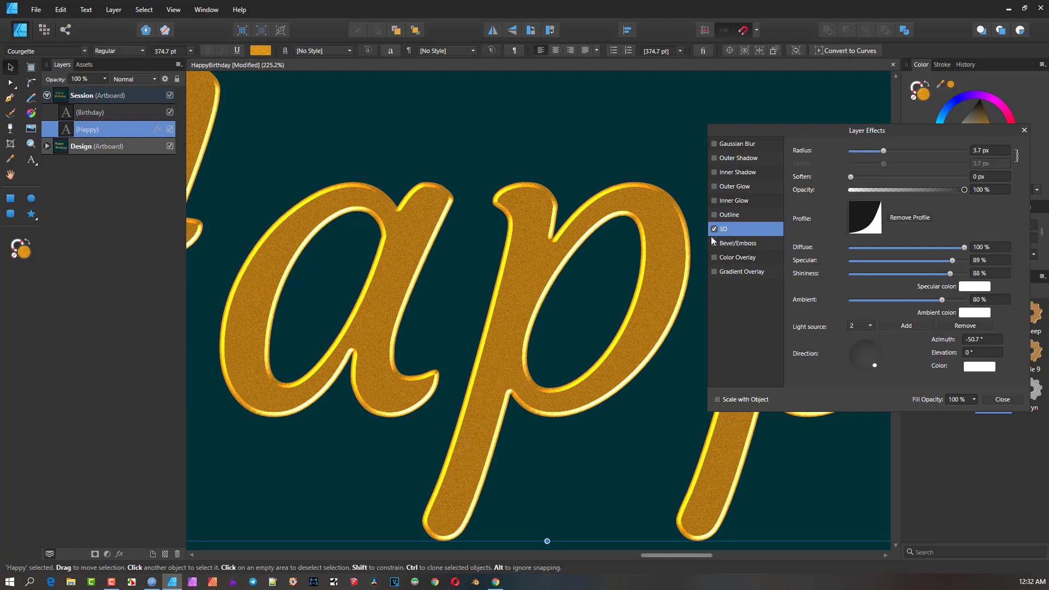
left_click(729, 244)
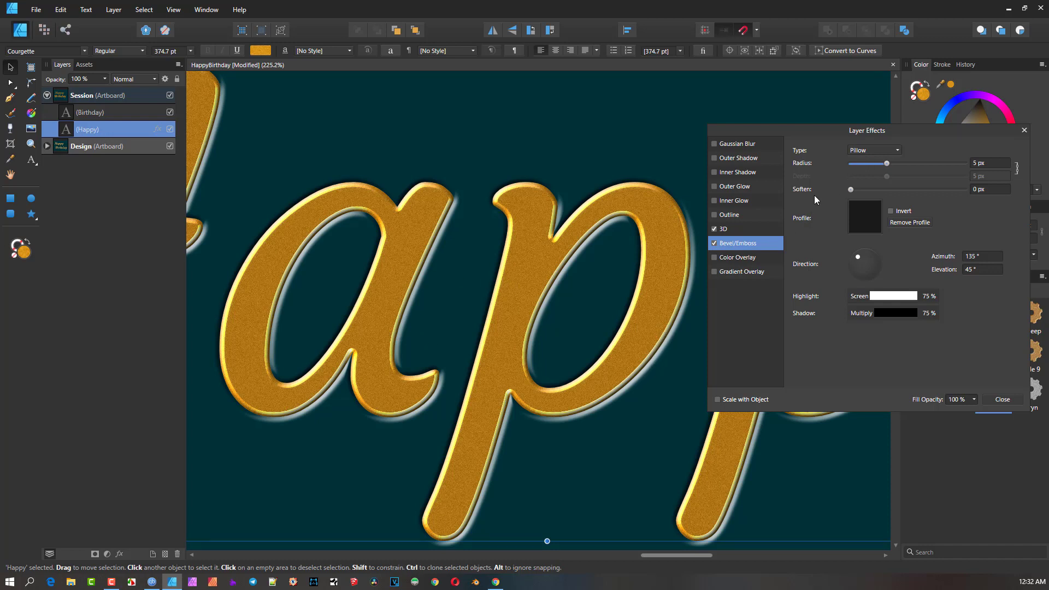
left_click(868, 150)
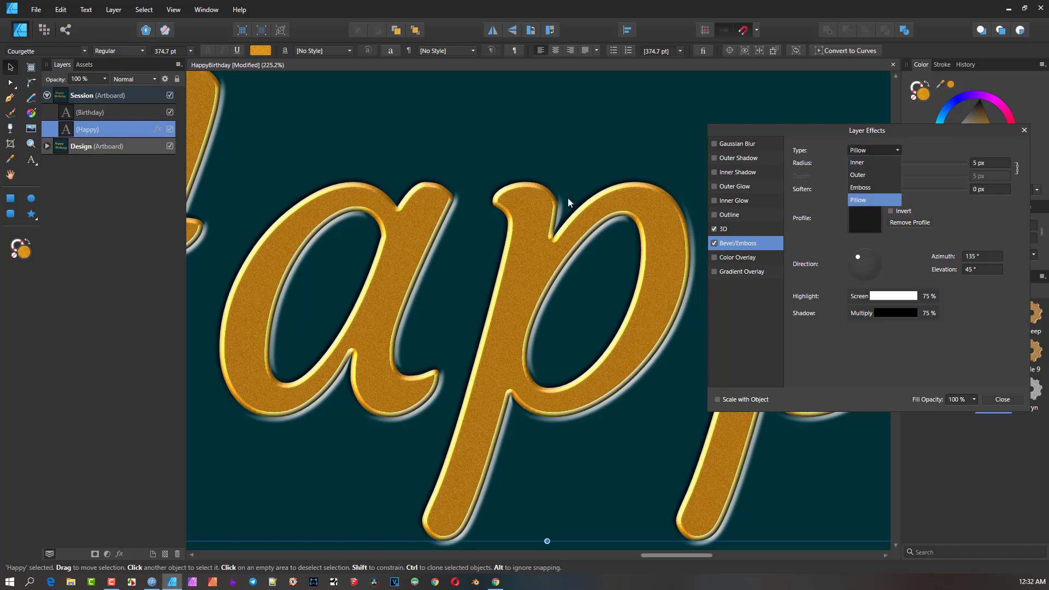
left_click(868, 163)
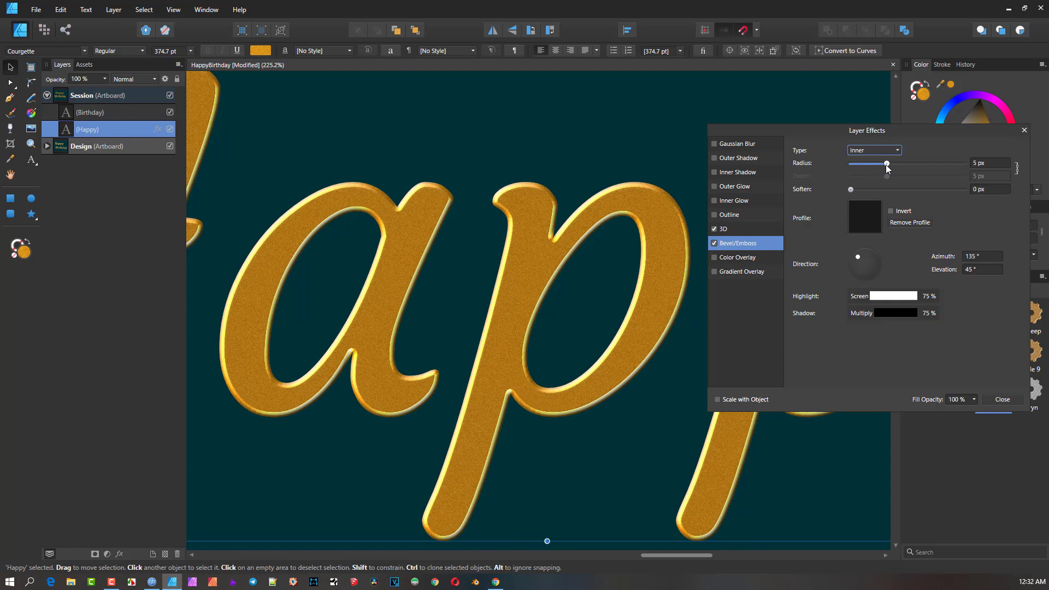
Step: Set the Happy text's Bevel/Emboss radius to 14.7 px and check the result on the letters
left_click_drag(887, 165, 906, 167)
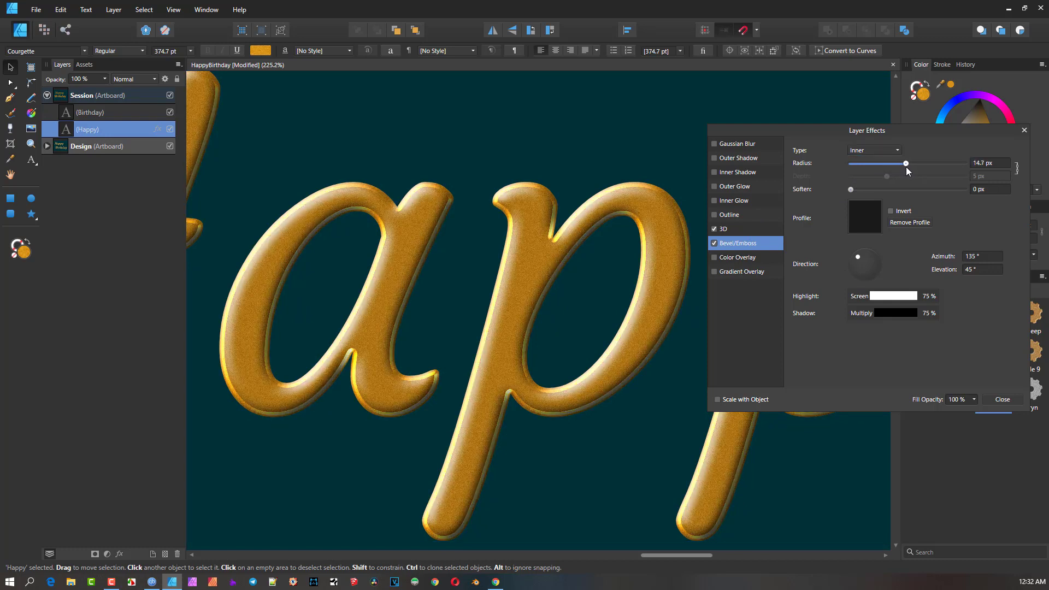
scroll(549, 303, "down", 3)
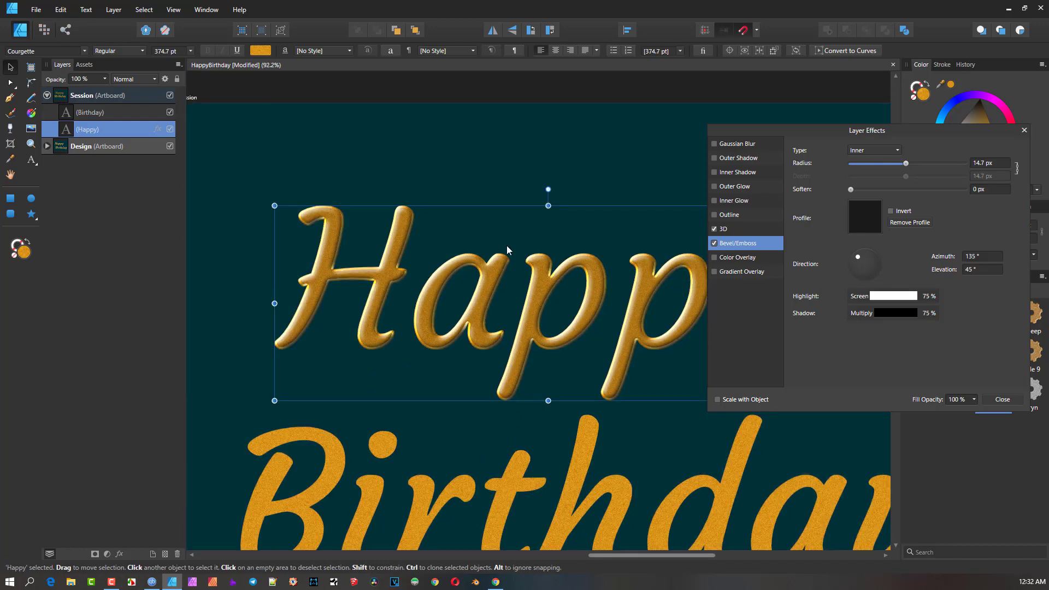
scroll(468, 294, "up", 2)
scroll(468, 293, "up", 2)
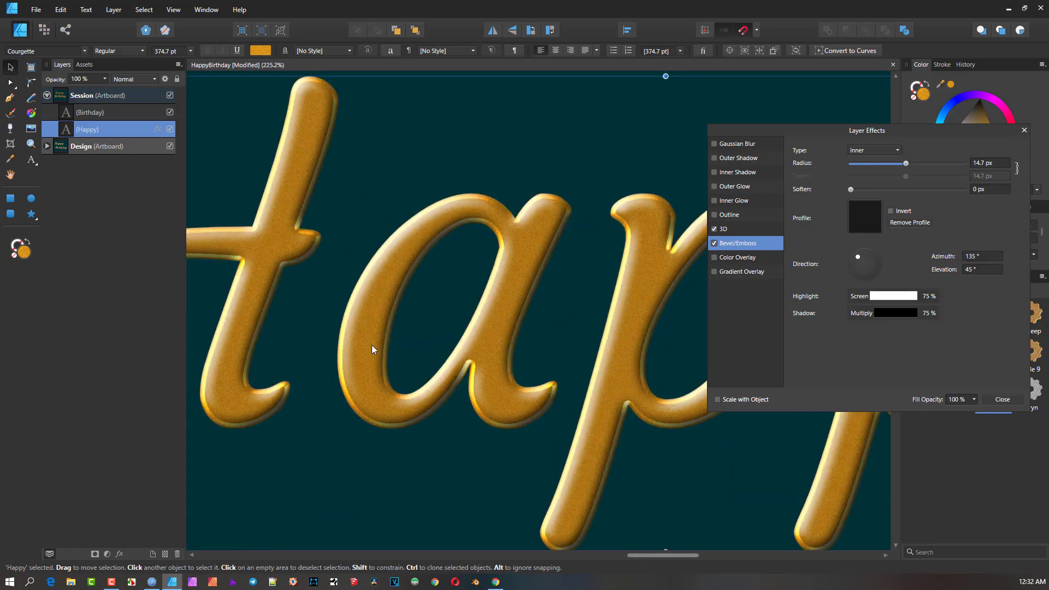
scroll(417, 277, "down", 1)
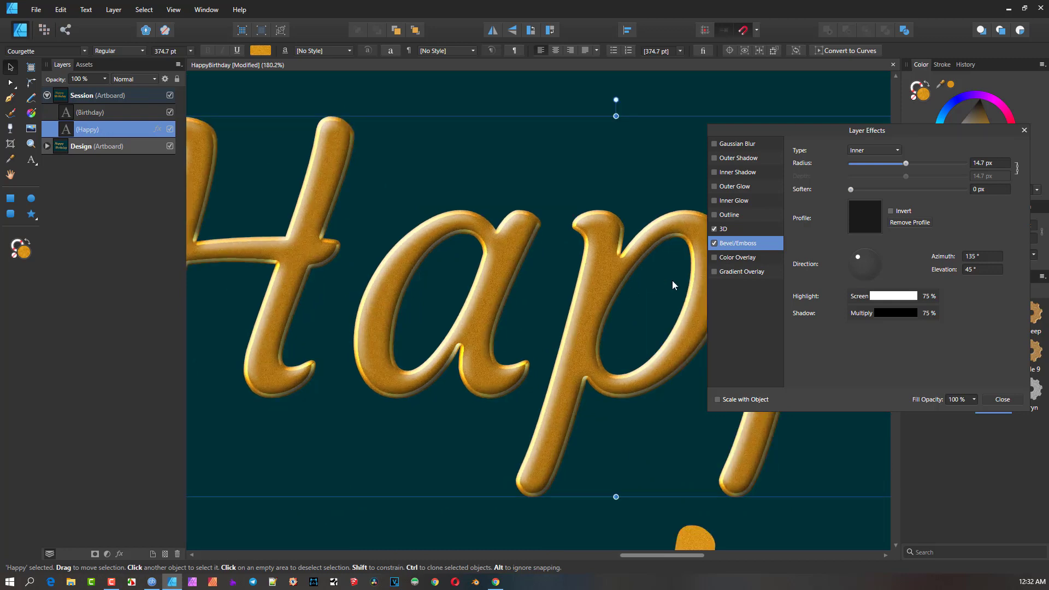
Step: Lighten the Happy text's fill to hue 38, saturation 100 and lightness 67
left_click_drag(866, 132, 693, 396)
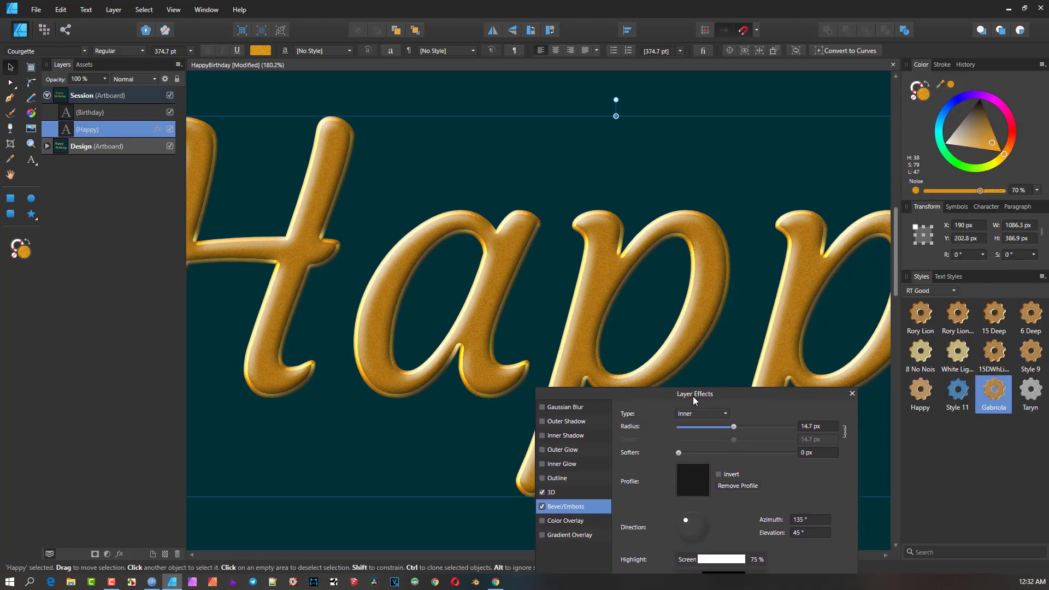
left_click(982, 147)
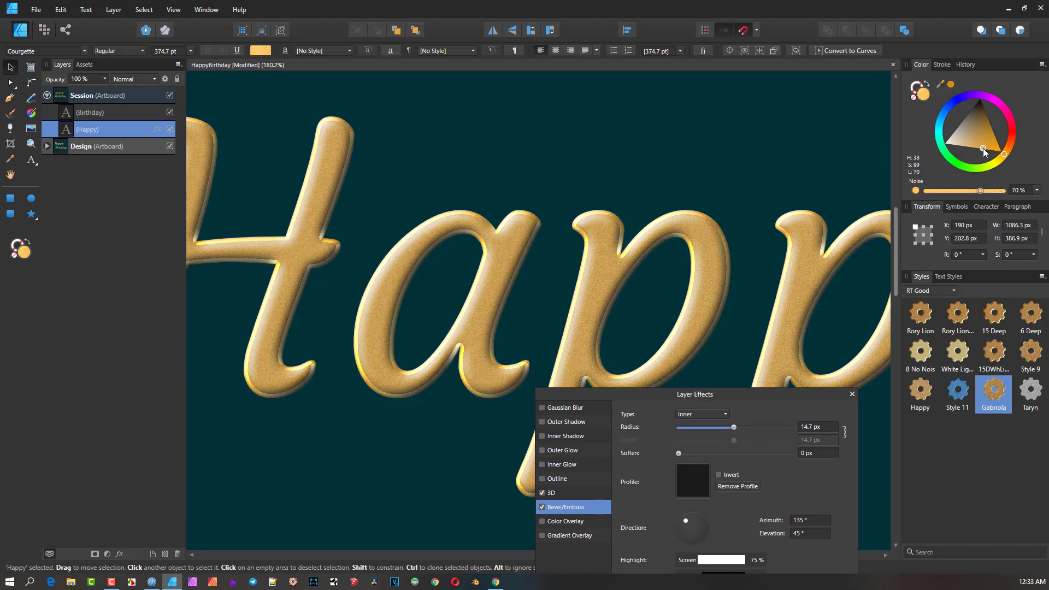
left_click_drag(982, 148, 987, 143)
left_click(979, 151)
scroll(635, 238, "down", 5)
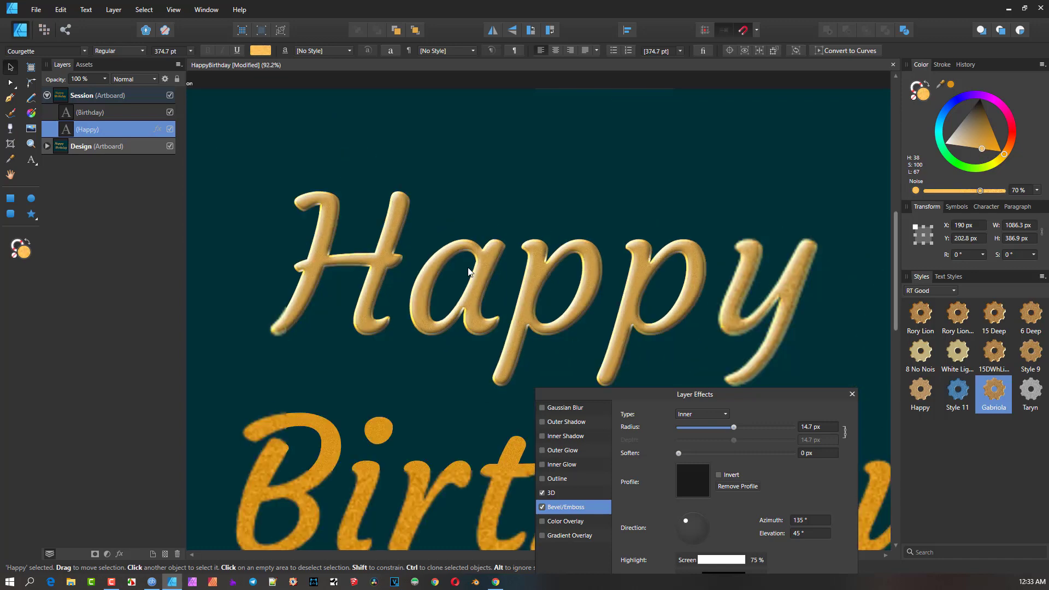
scroll(441, 203, "up", 4)
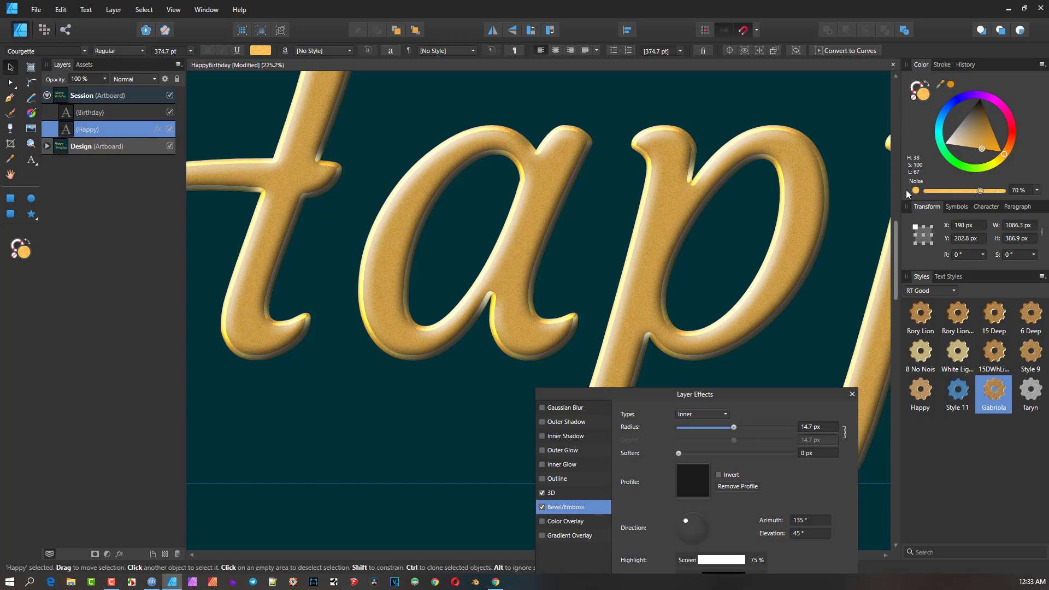
Step: Set the Happy text's 3D effect radius to 2.4 px and close the layer effects
left_click_drag(749, 395, 785, 183)
left_click(640, 259)
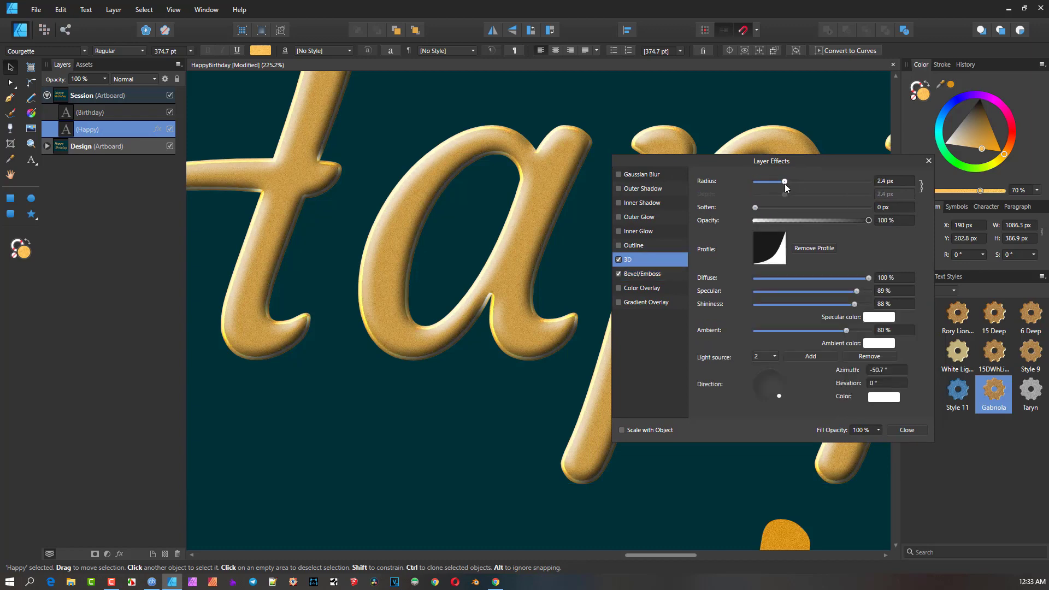
scroll(490, 206, "down", 3)
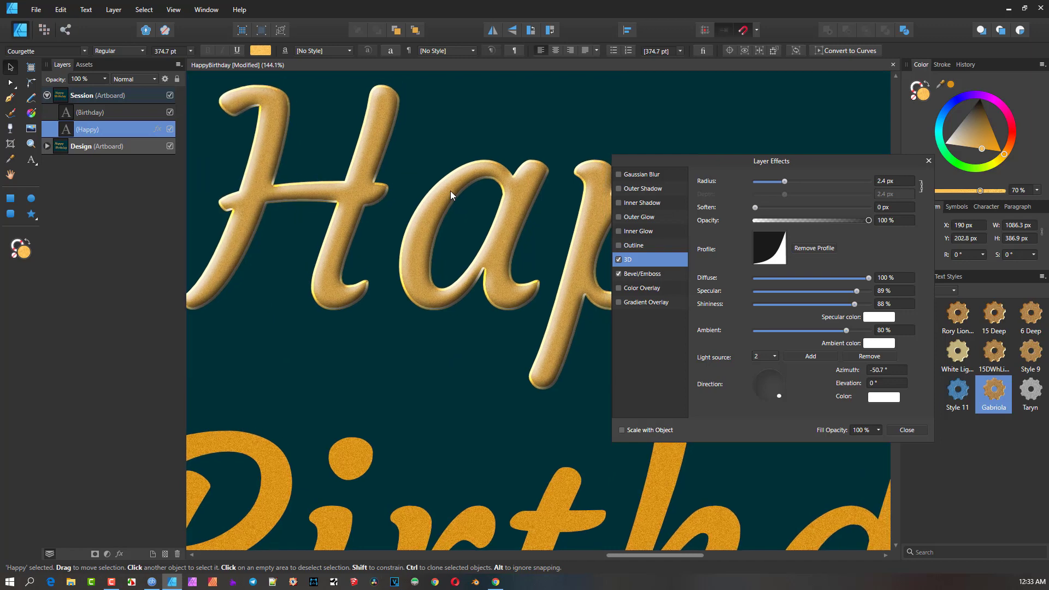
left_click(928, 161)
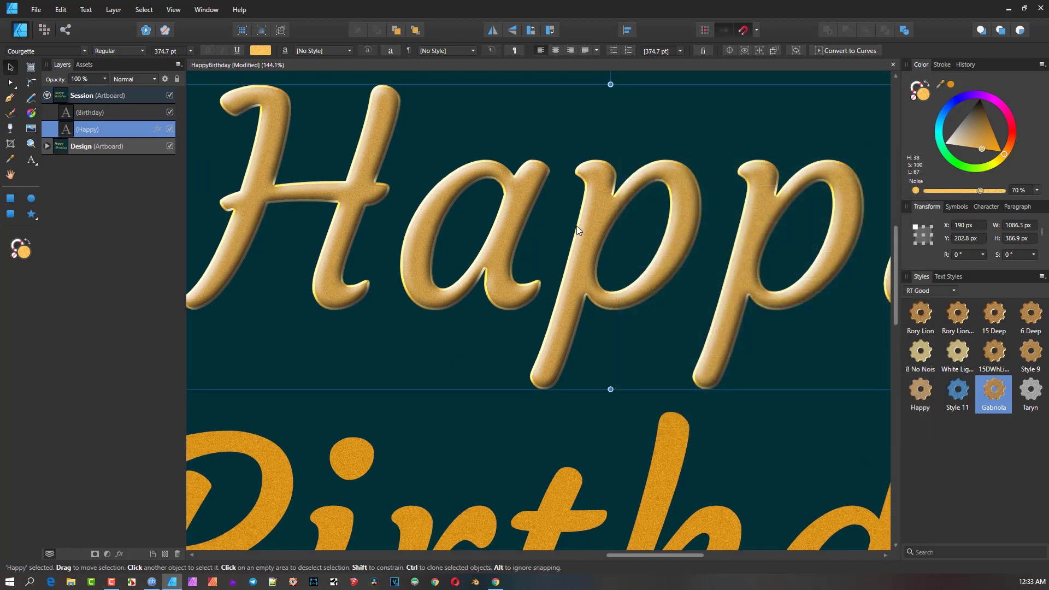
scroll(578, 224, "down", 2)
left_click_drag(580, 222, 549, 214)
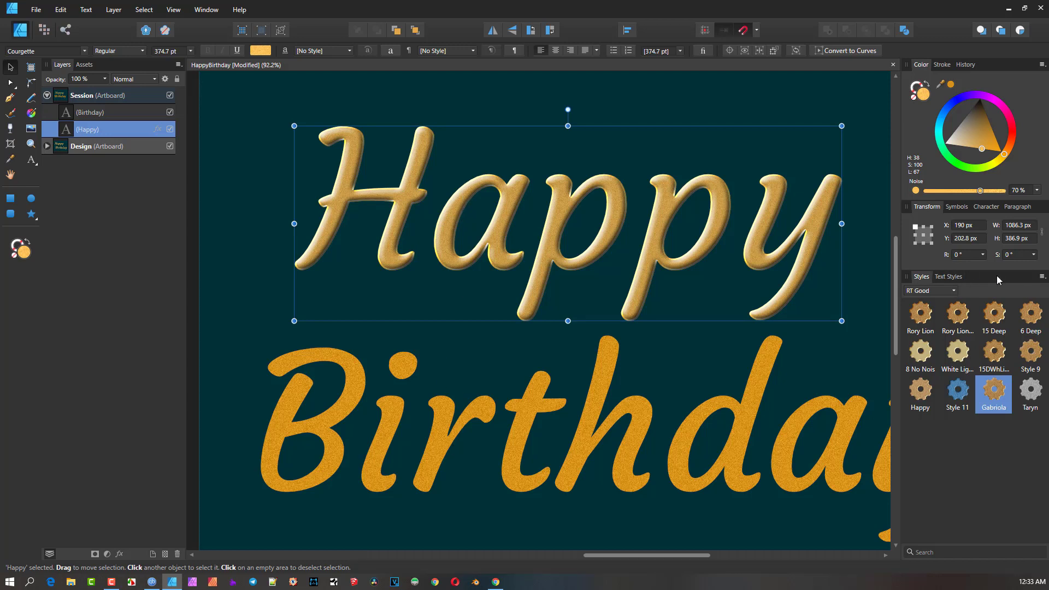
left_click(1042, 277)
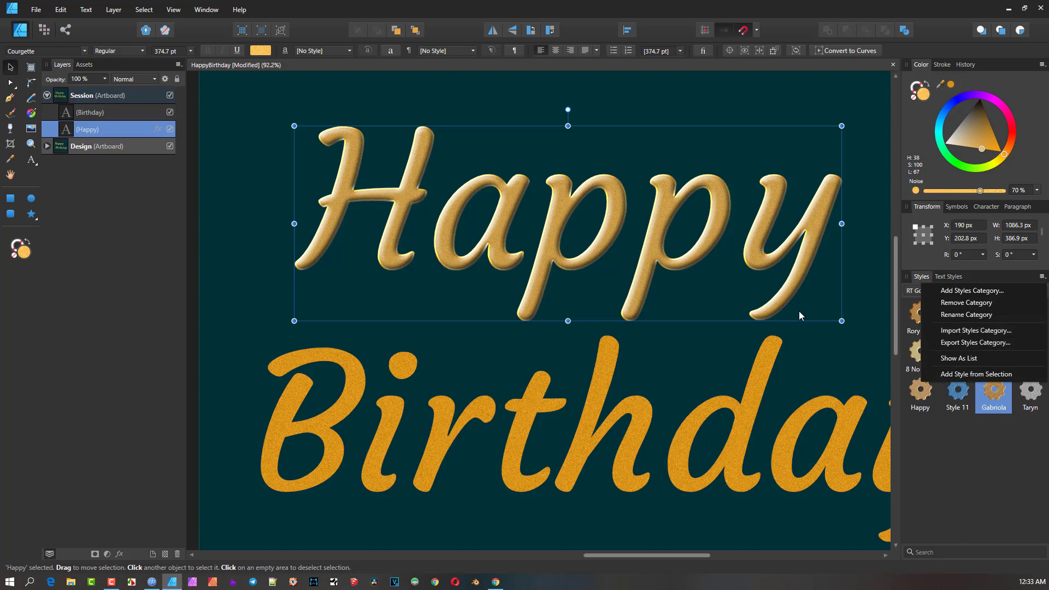
left_click(213, 10)
mouse_move(171, 10)
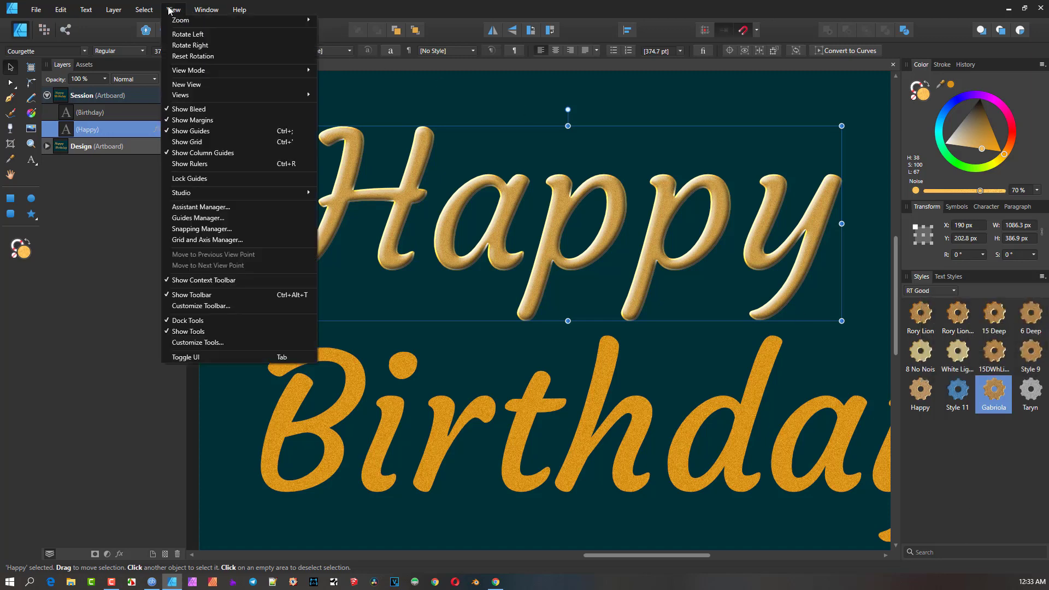
mouse_move(213, 192)
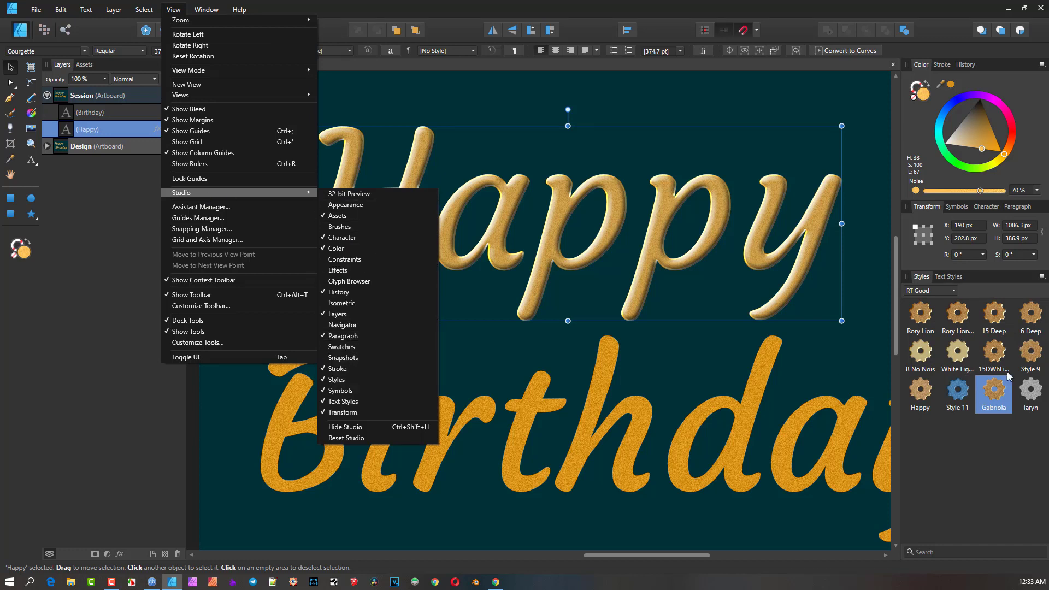
left_click(1047, 289)
left_click(1042, 276)
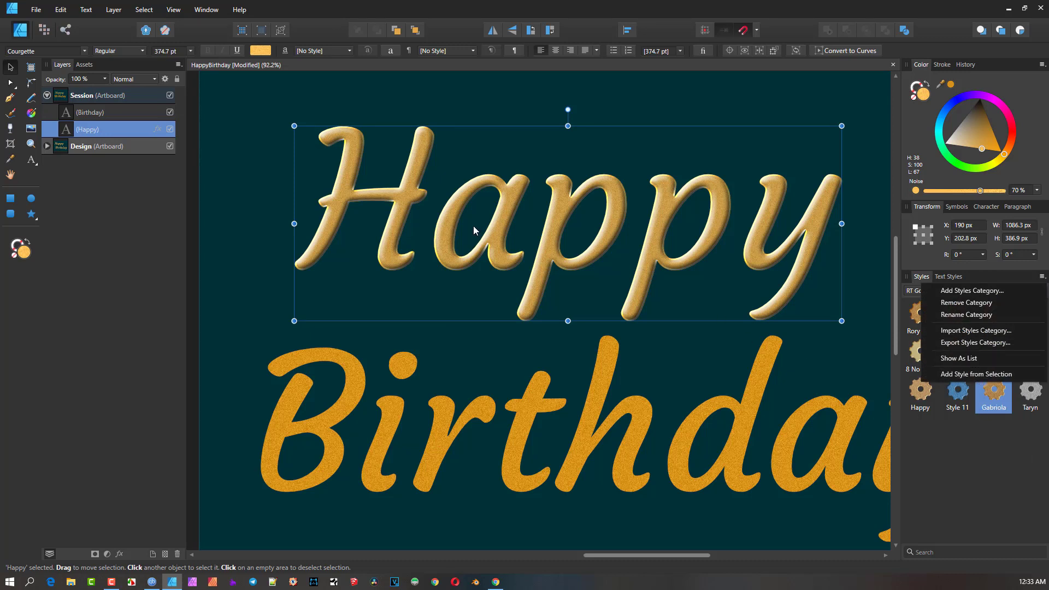
Step: Copy the Happy text and paste only its layer effects onto the Birthday text
left_click(493, 235)
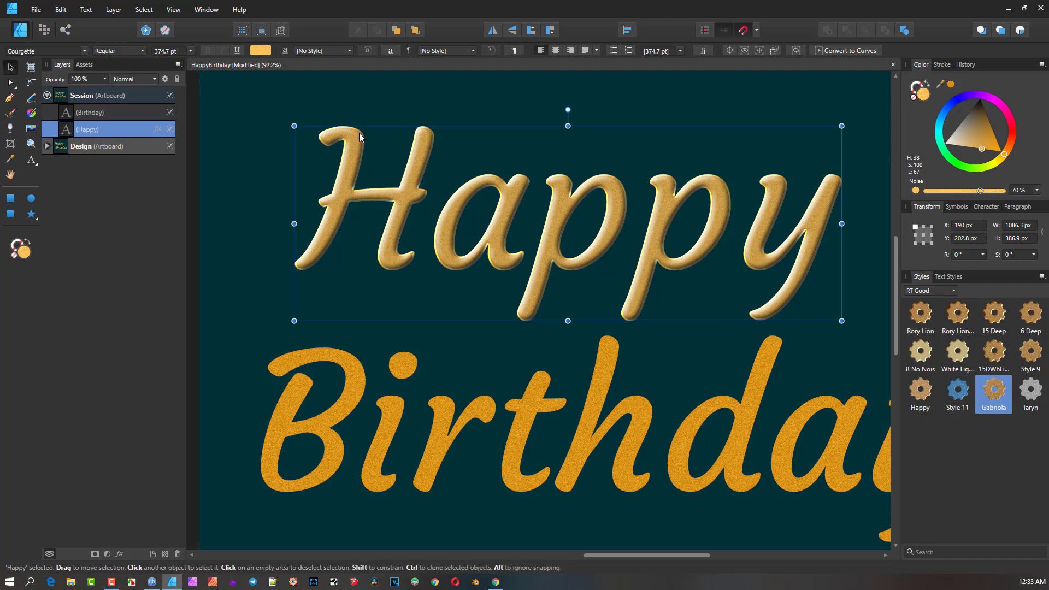
left_click(389, 418)
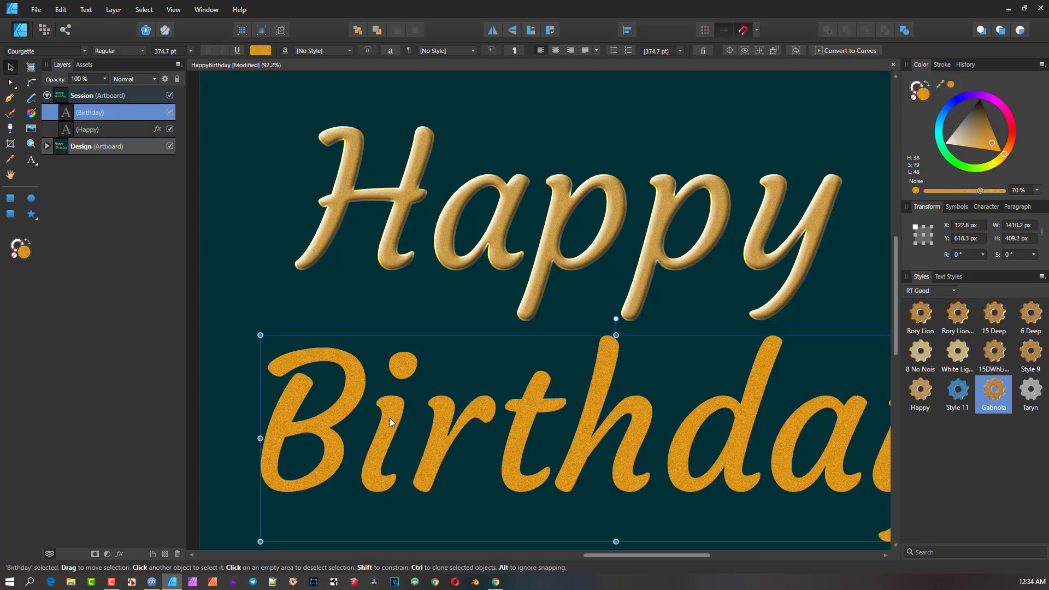
left_click(91, 11)
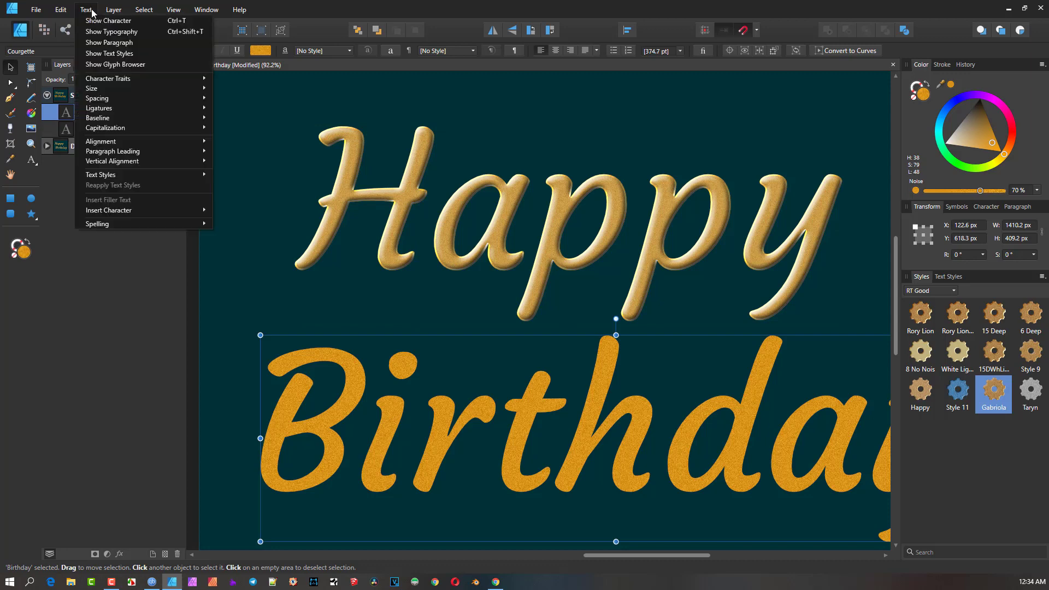
mouse_move(57, 9)
mouse_move(111, 9)
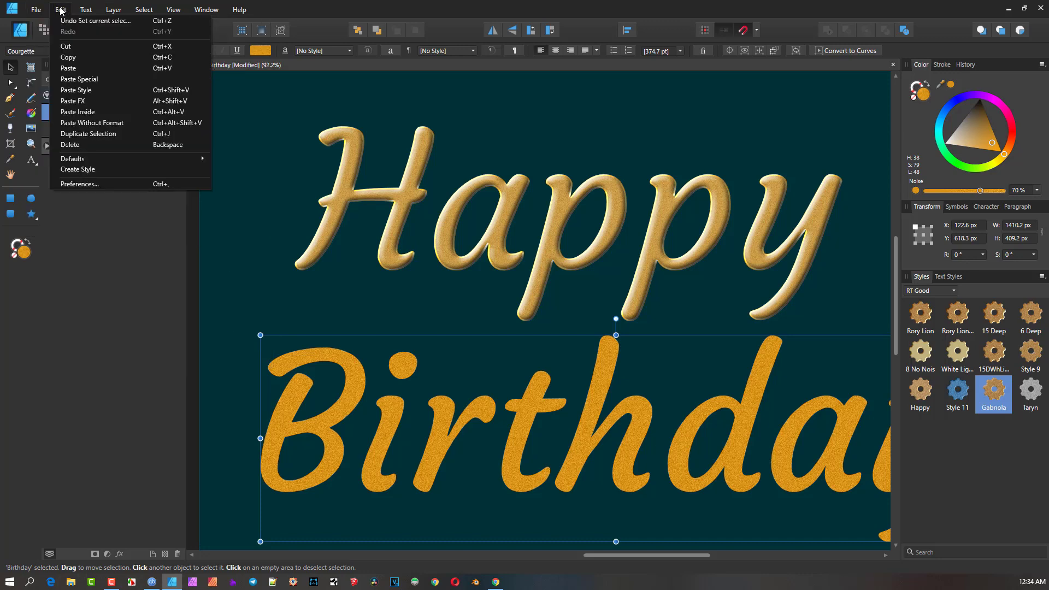
left_click(96, 102)
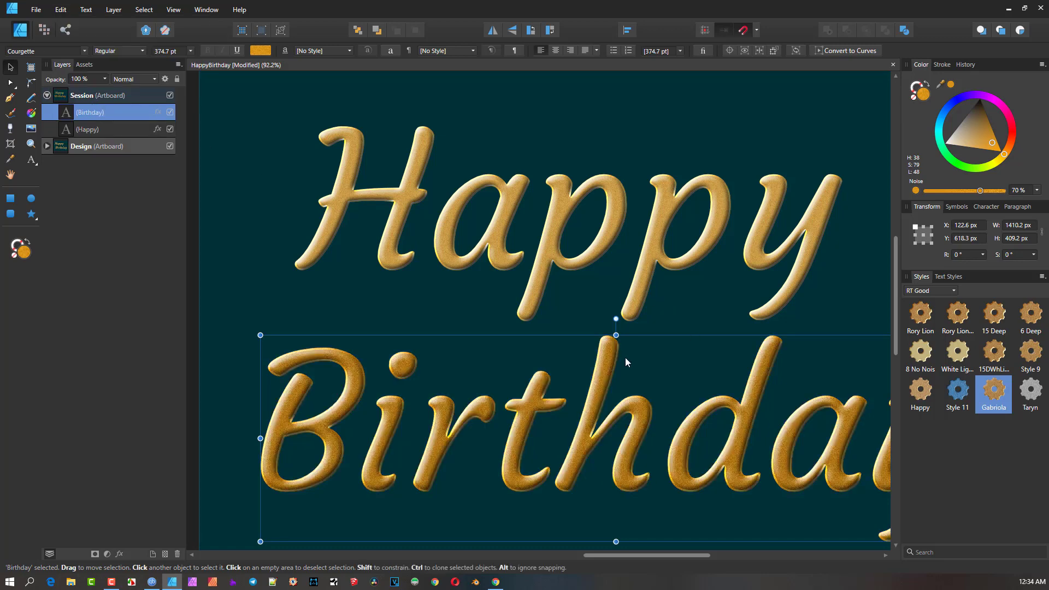
scroll(504, 425, "up", 3, "ctrl")
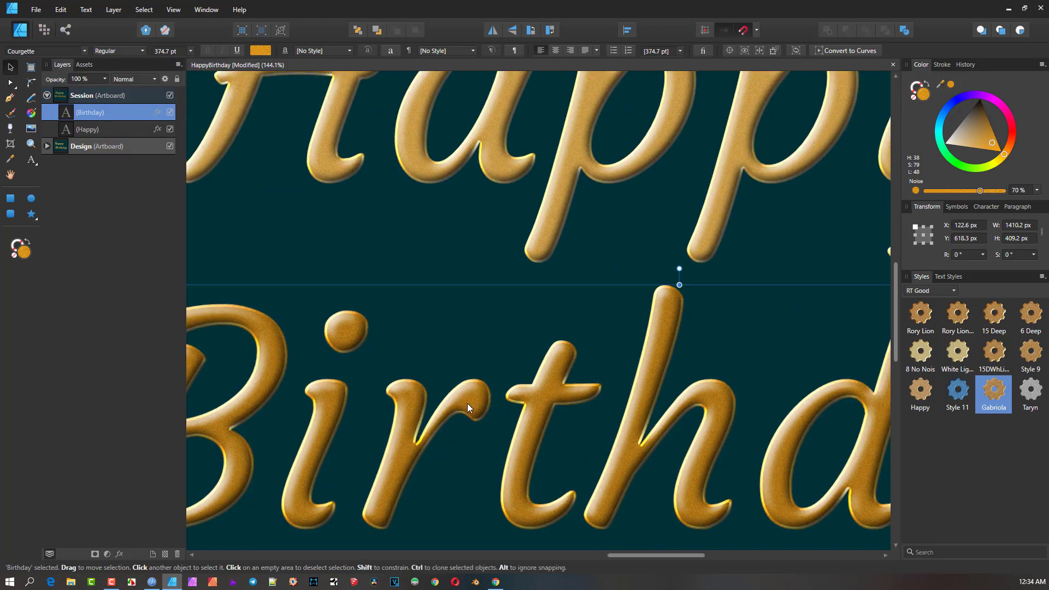
scroll(468, 403, "down", 3, "ctrl")
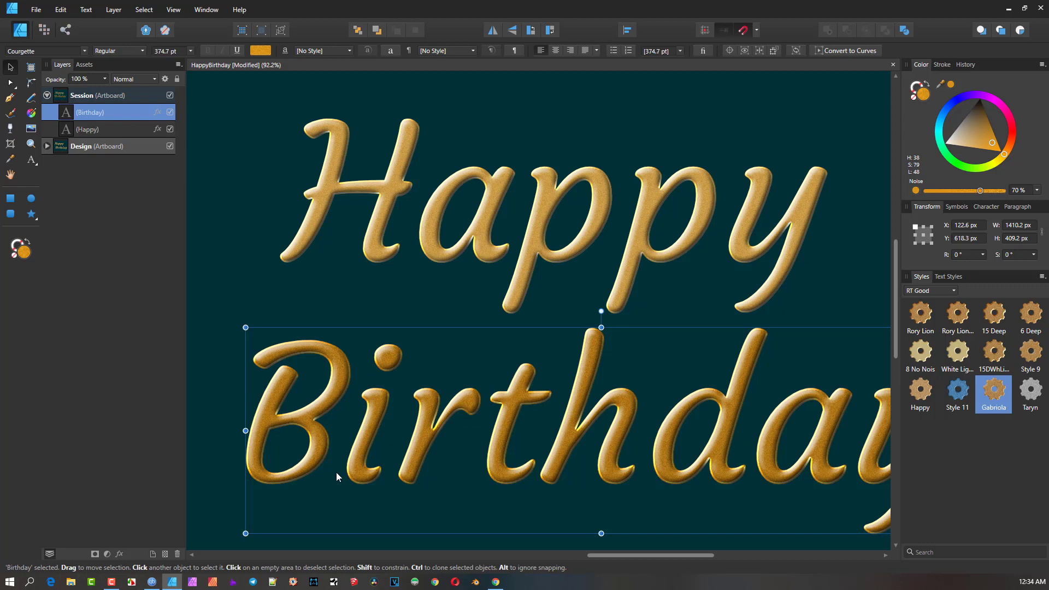
Step: Paste the Happy text's complete style, including its lighter fill, onto the Birthday text
left_click(386, 213)
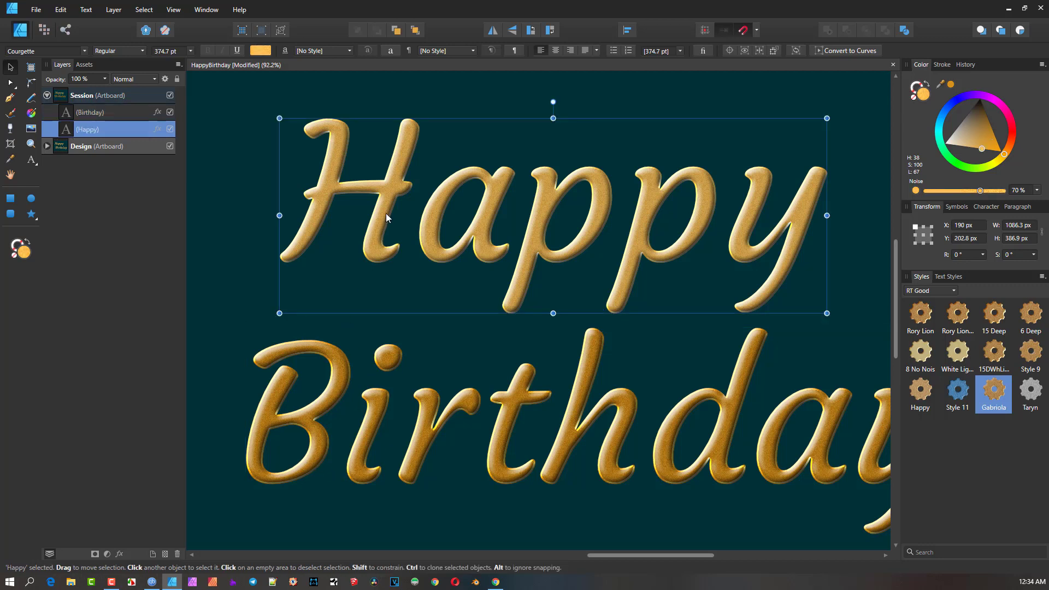
left_click(336, 376)
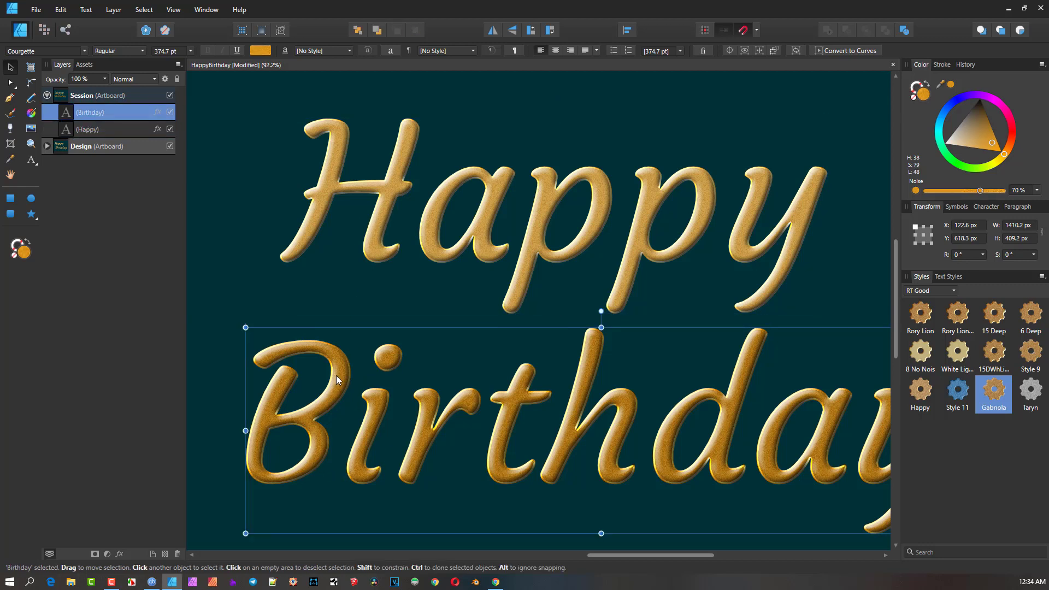
left_click(61, 10)
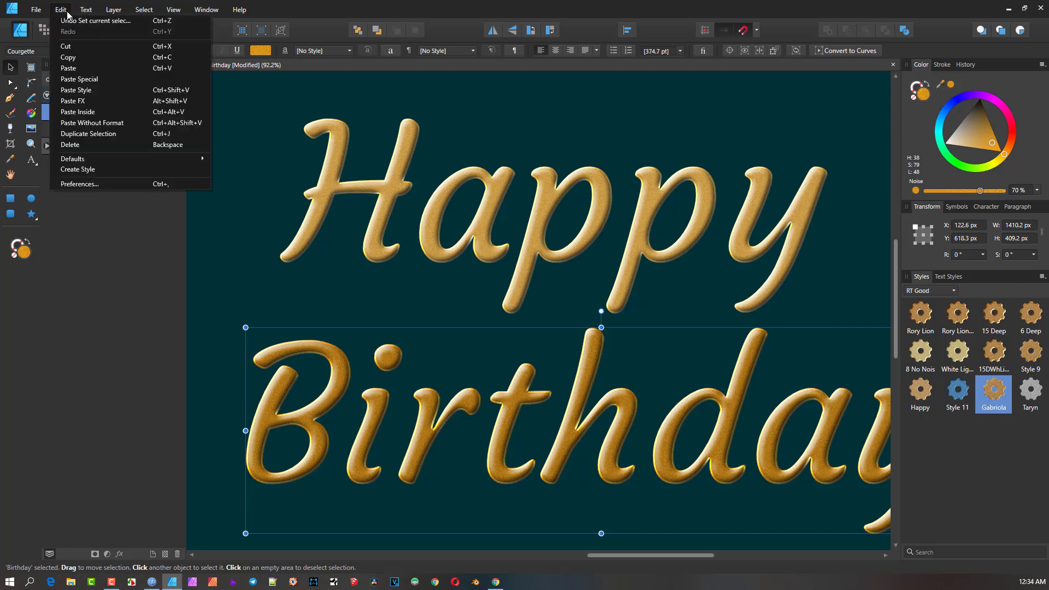
left_click(87, 95)
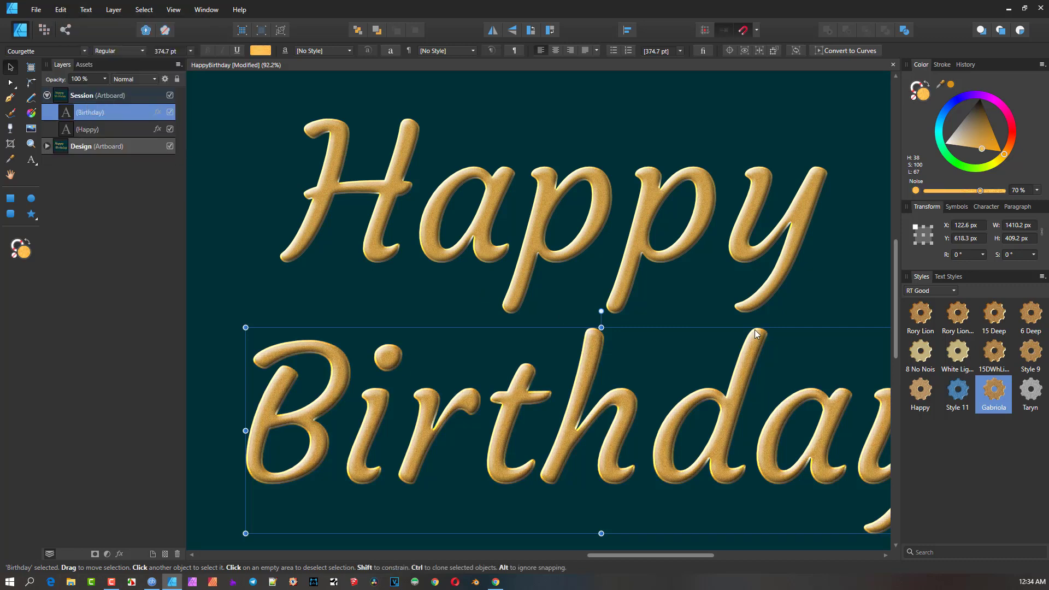
scroll(659, 275, "down", 2)
scroll(660, 276, "down", 5)
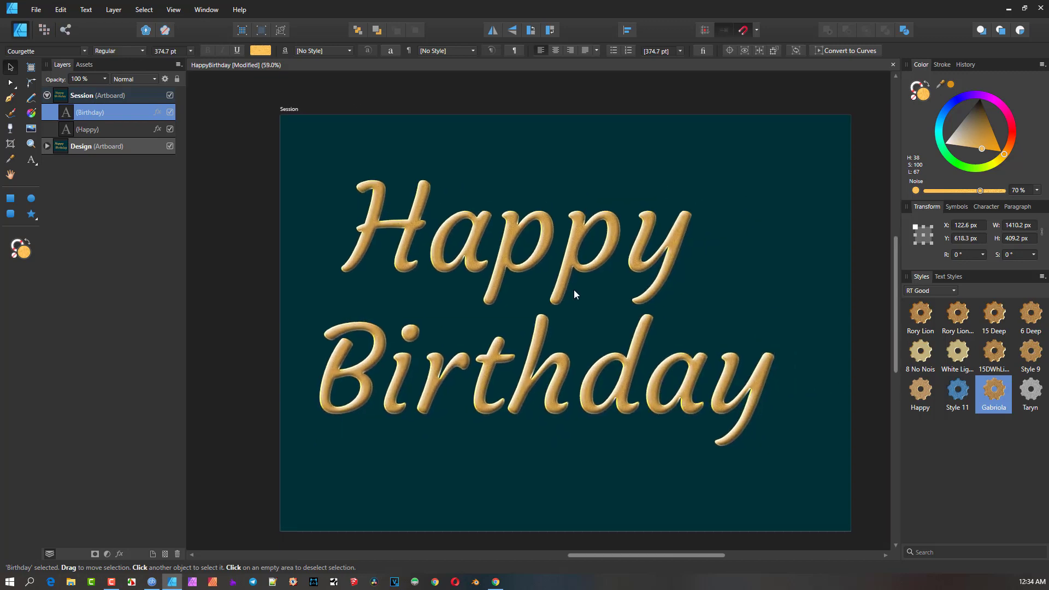
Step: Draw a five-pointed star about 143 px wide above the Happy text on the Session artboard and fill it with white
left_click_drag(526, 266, 702, 282)
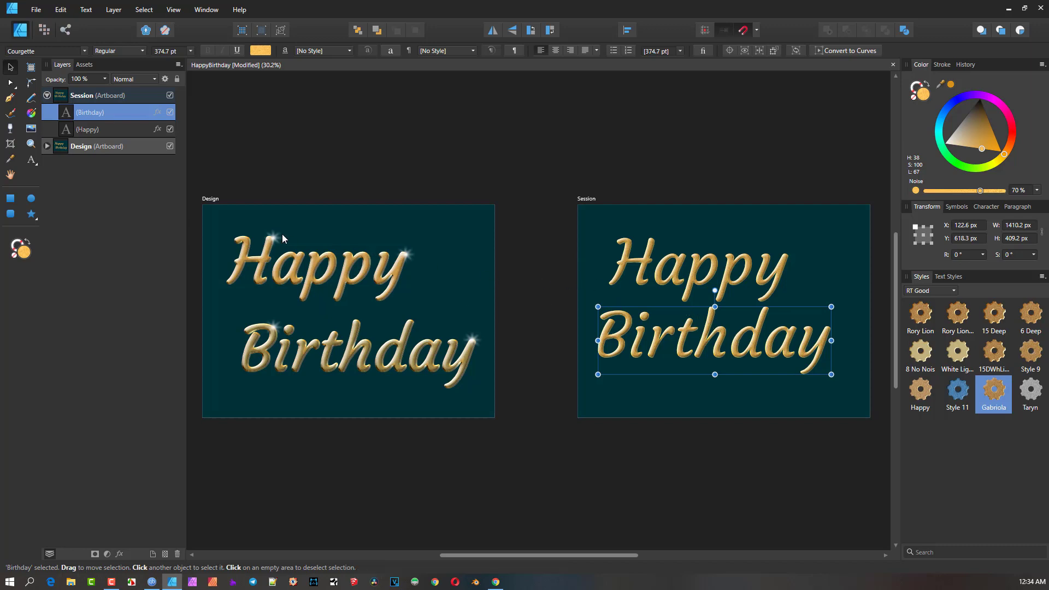
scroll(682, 268, "up", 4)
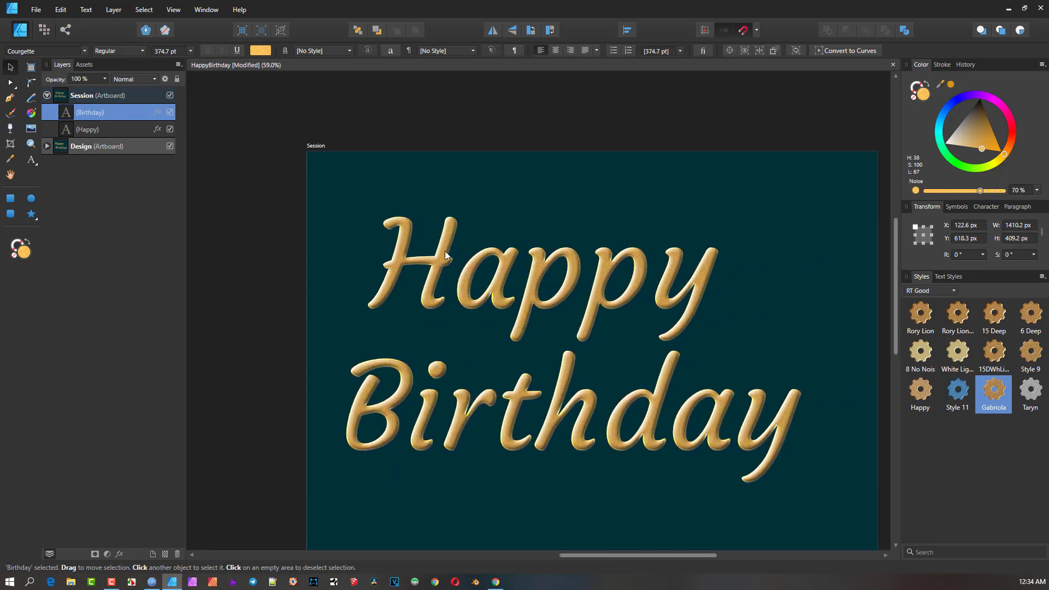
scroll(445, 255, "up", 2)
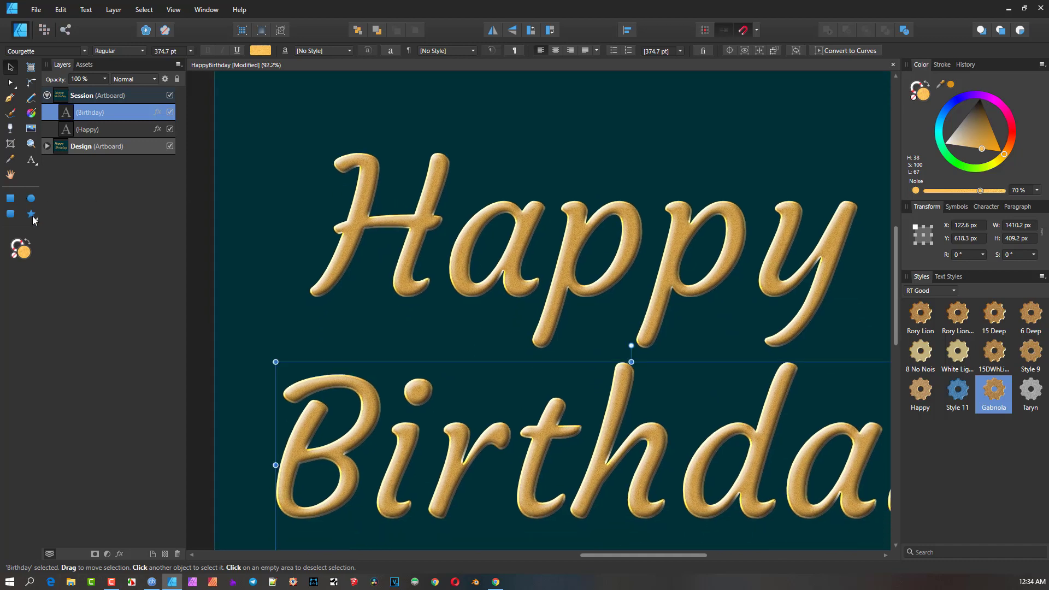
left_click(32, 216)
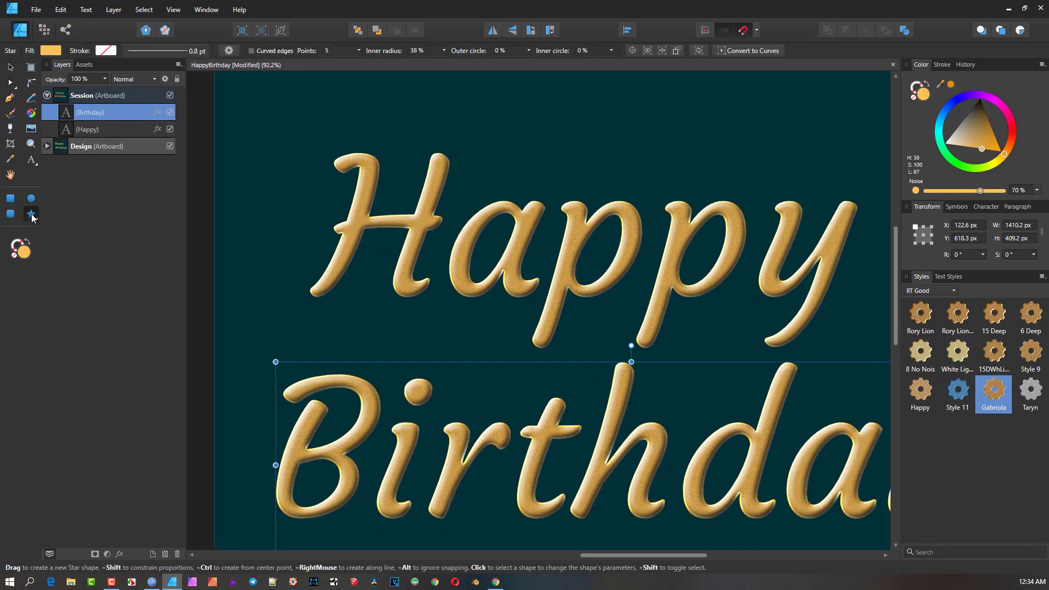
left_click(33, 218)
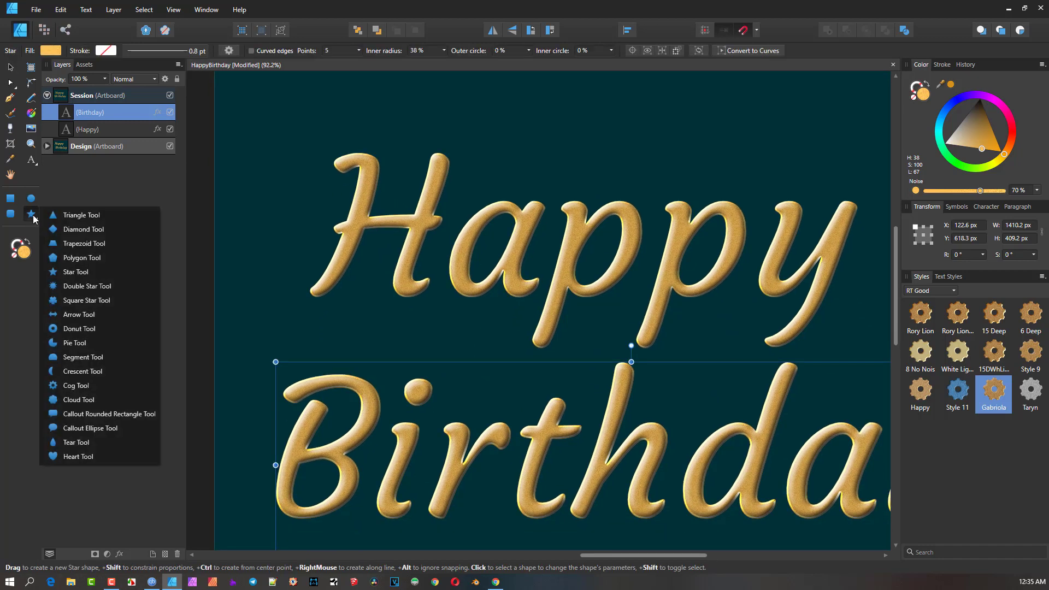
left_click_drag(480, 93, 550, 167)
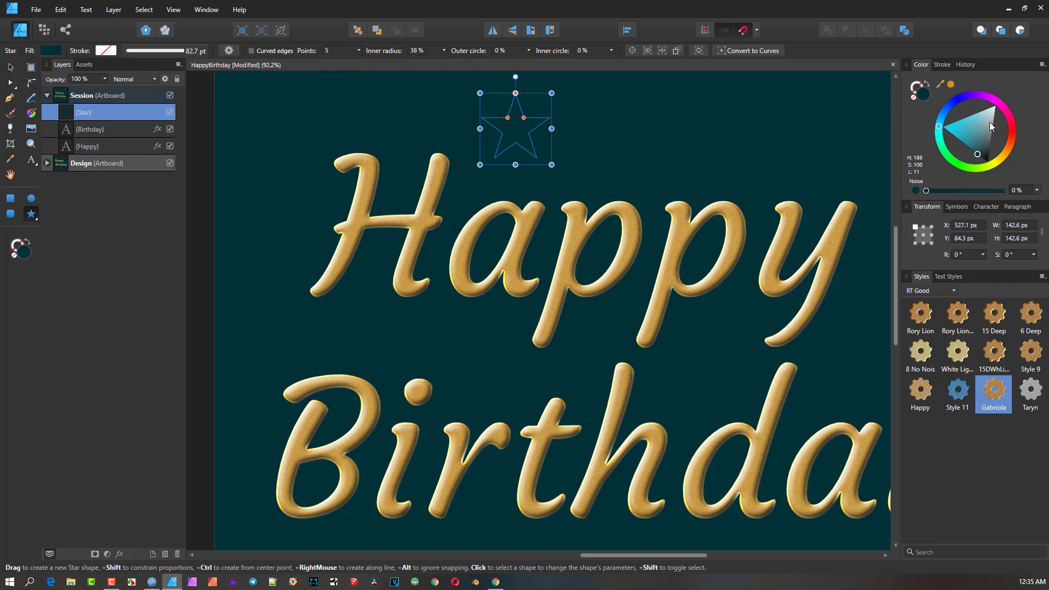
left_click_drag(989, 122, 1021, 87)
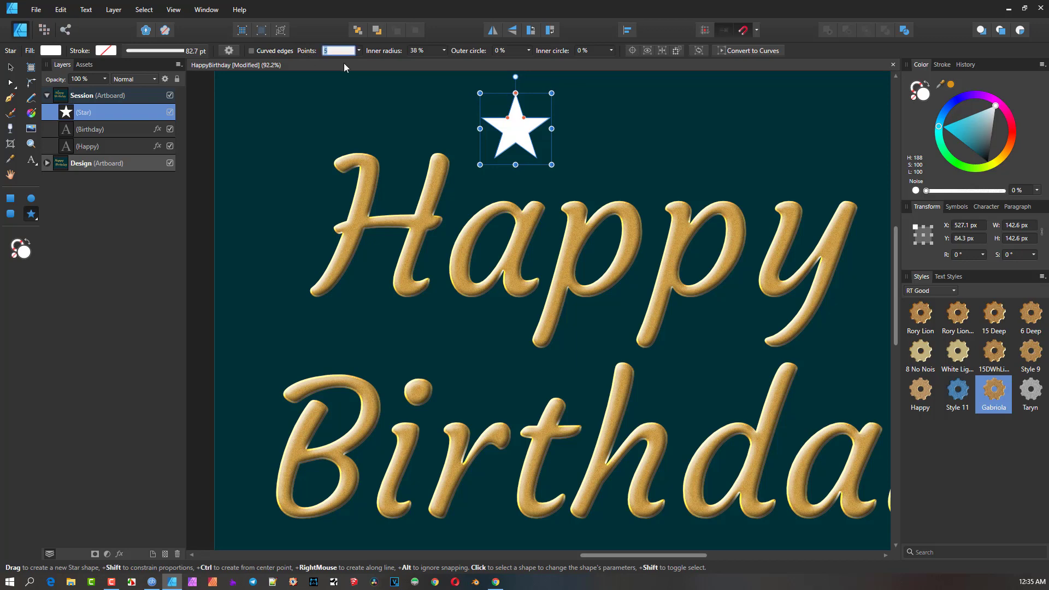
Step: Change the white star to 8 points and set its inner circle to 40%
type("8")
key("Return")
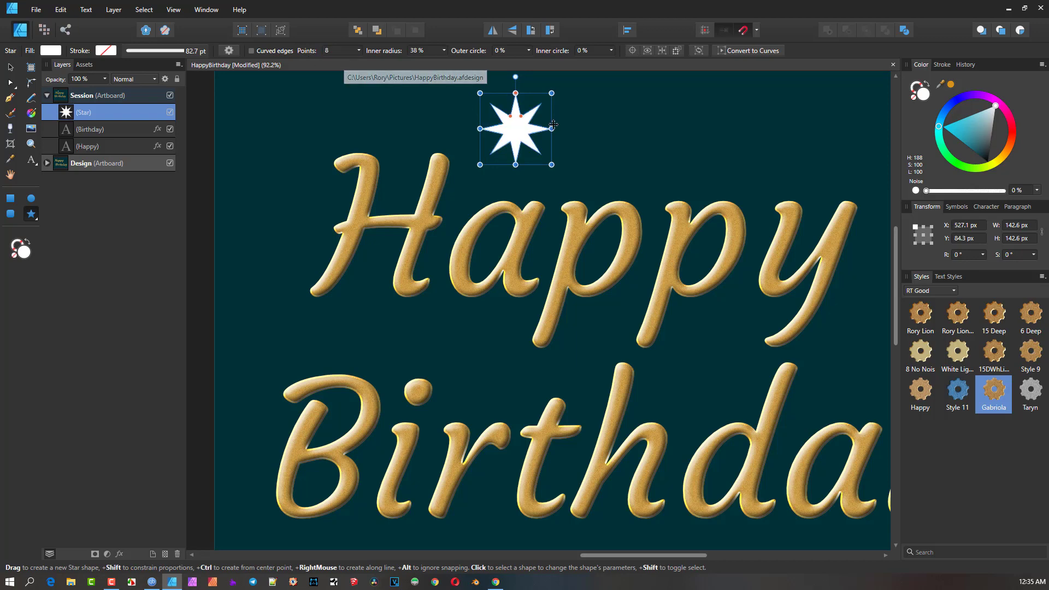
scroll(531, 119, "up", 3)
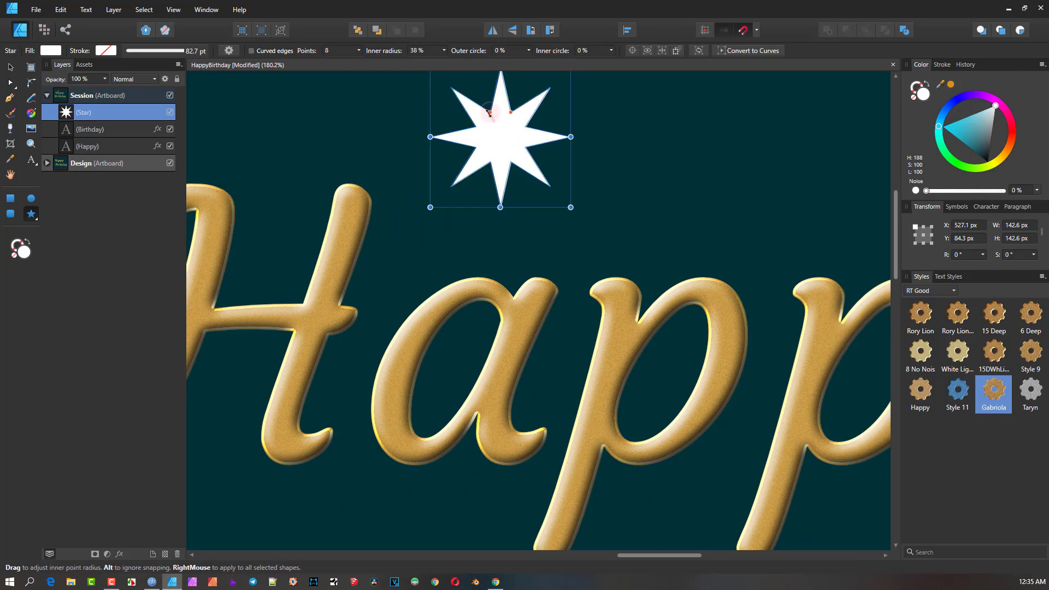
mouse_move(490, 121)
left_mouse_down()
mouse_move(495, 130)
mouse_move(489, 120)
left_mouse_up()
scroll(489, 120, "down", 3)
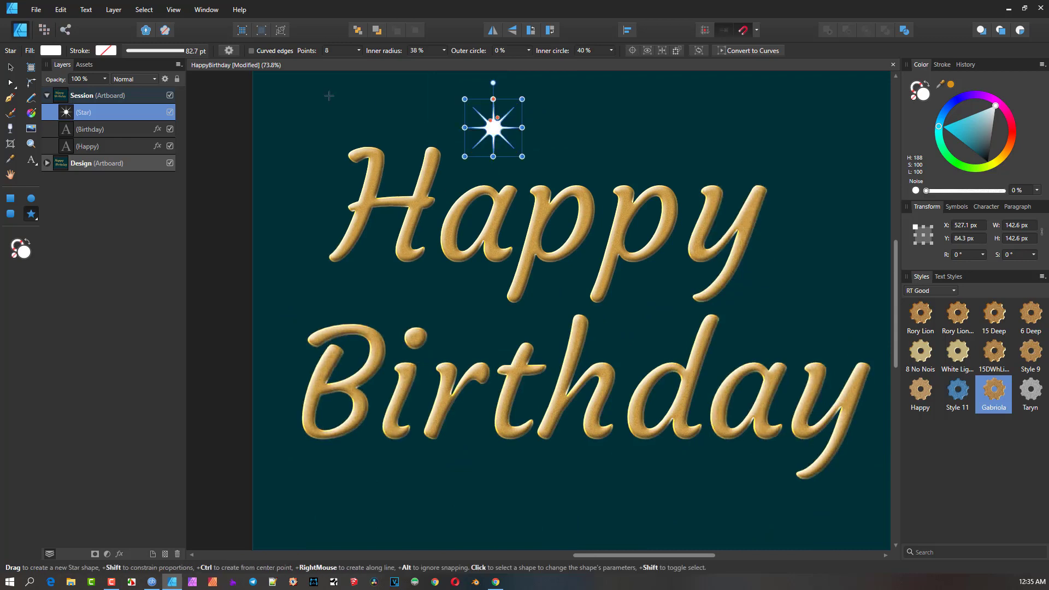
Step: Apply a slight Gaussian Blur layer effect to the star and close the layer effects
left_click(10, 67)
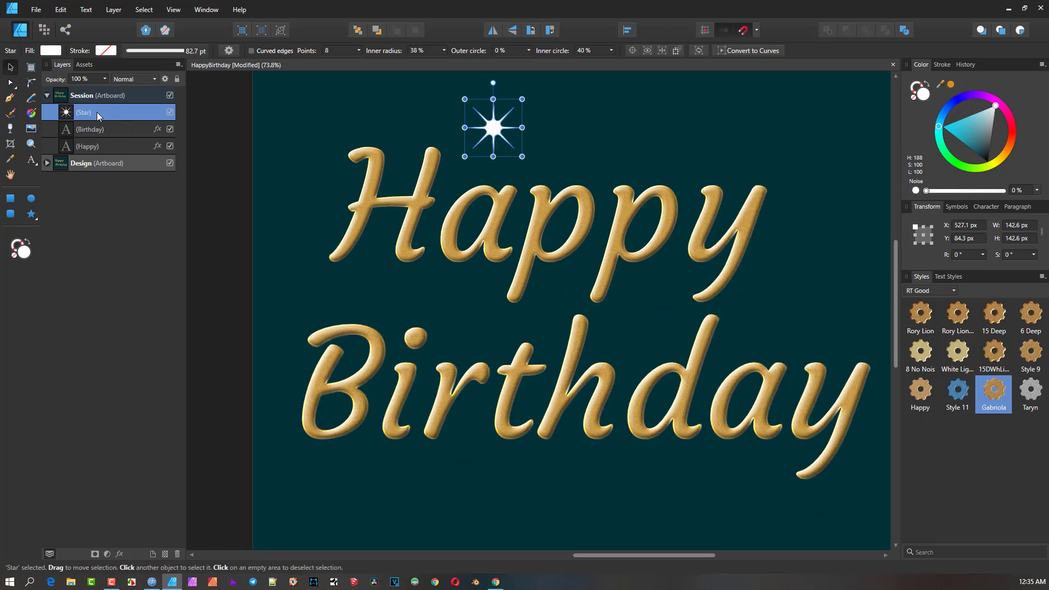
left_click(119, 554)
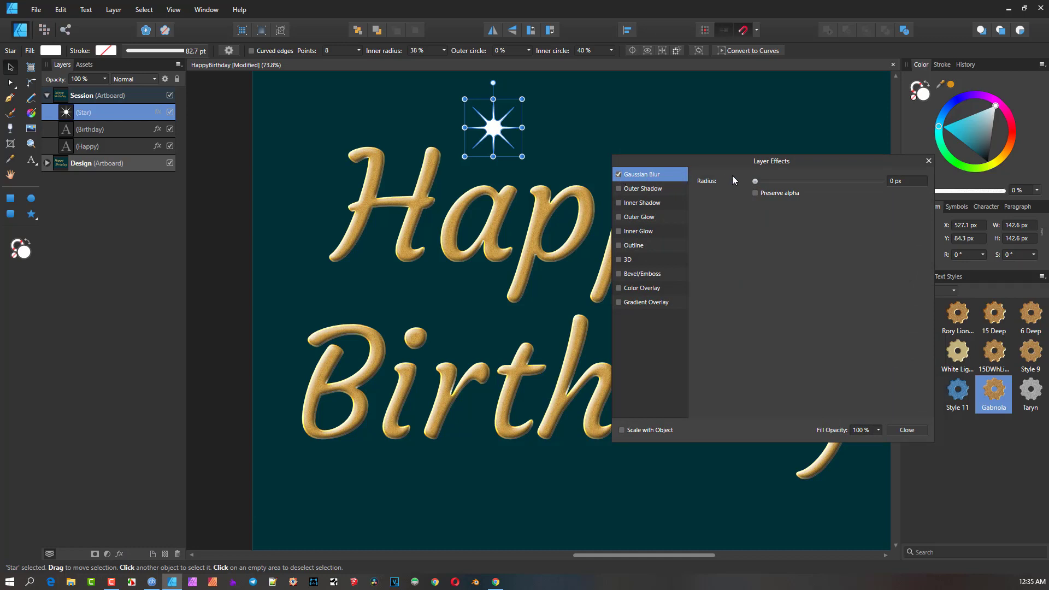
left_click_drag(756, 182, 789, 184)
left_click(908, 431)
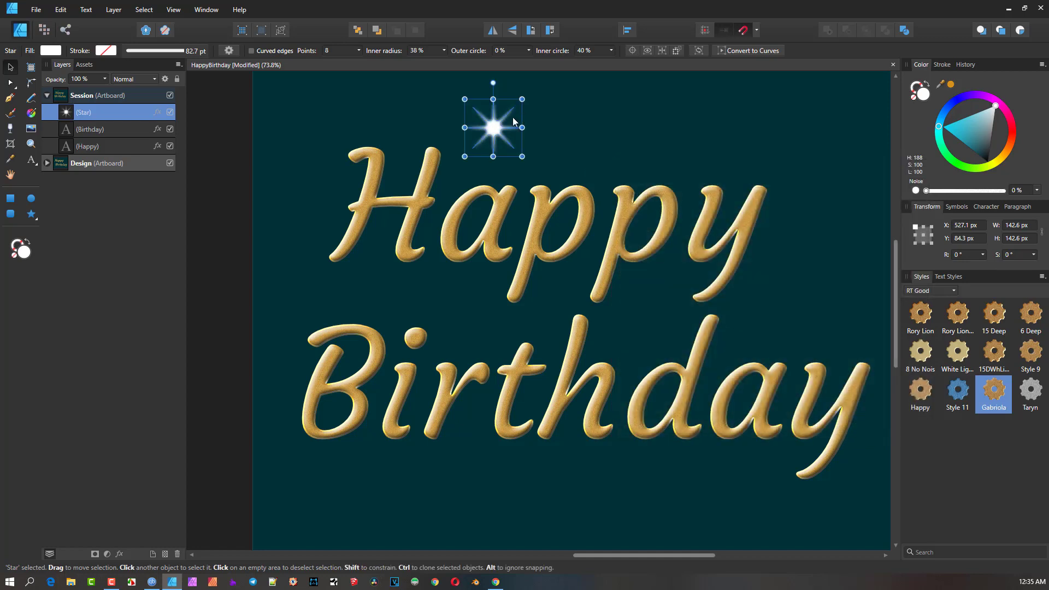
Step: Reduce the star's inner radius to 35%
scroll(493, 127, "up", 5)
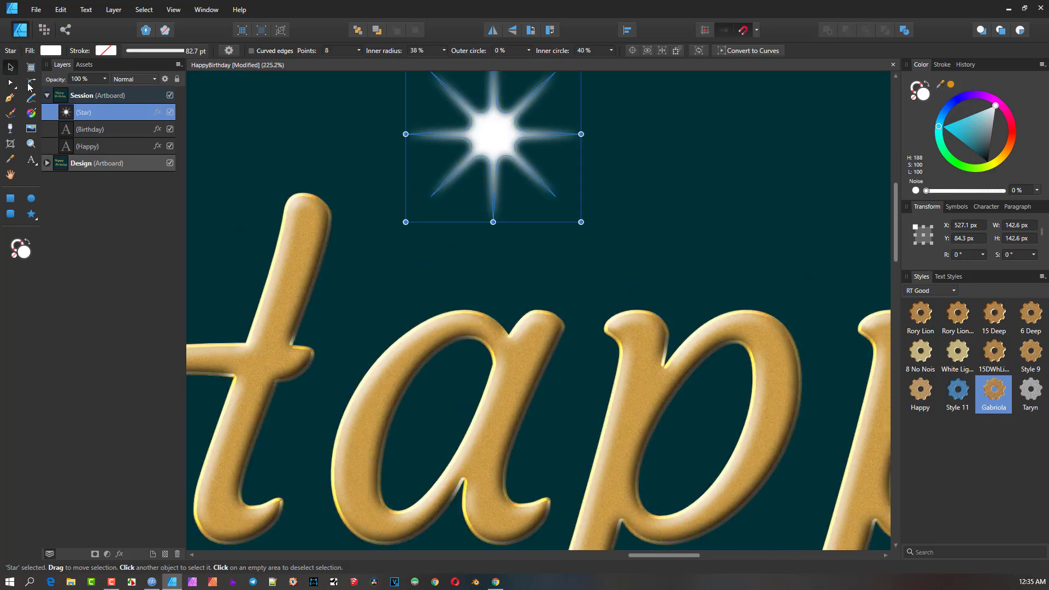
left_click(12, 83)
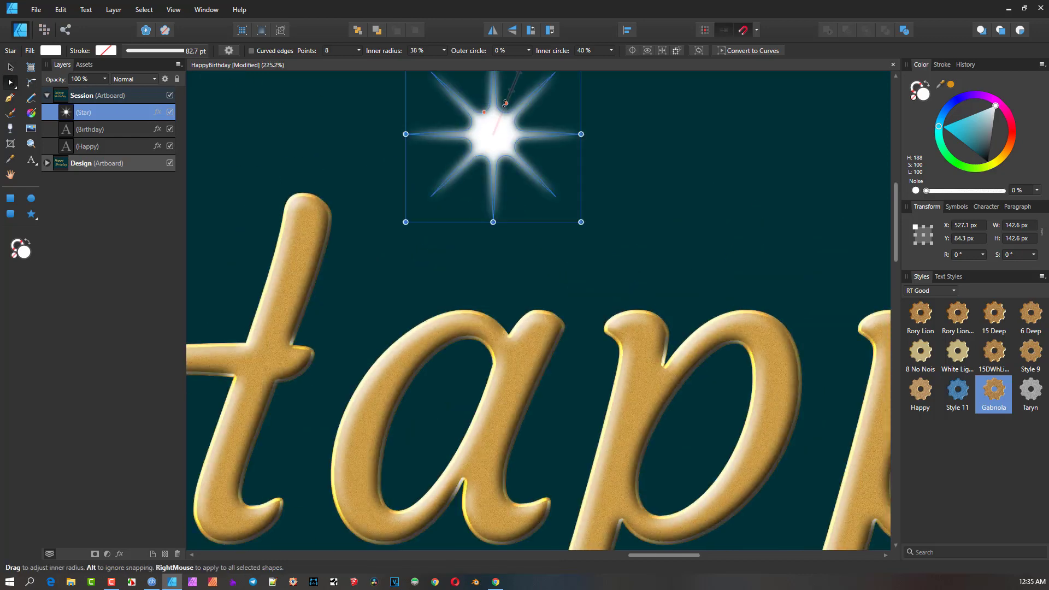
left_click_drag(503, 106, 505, 105)
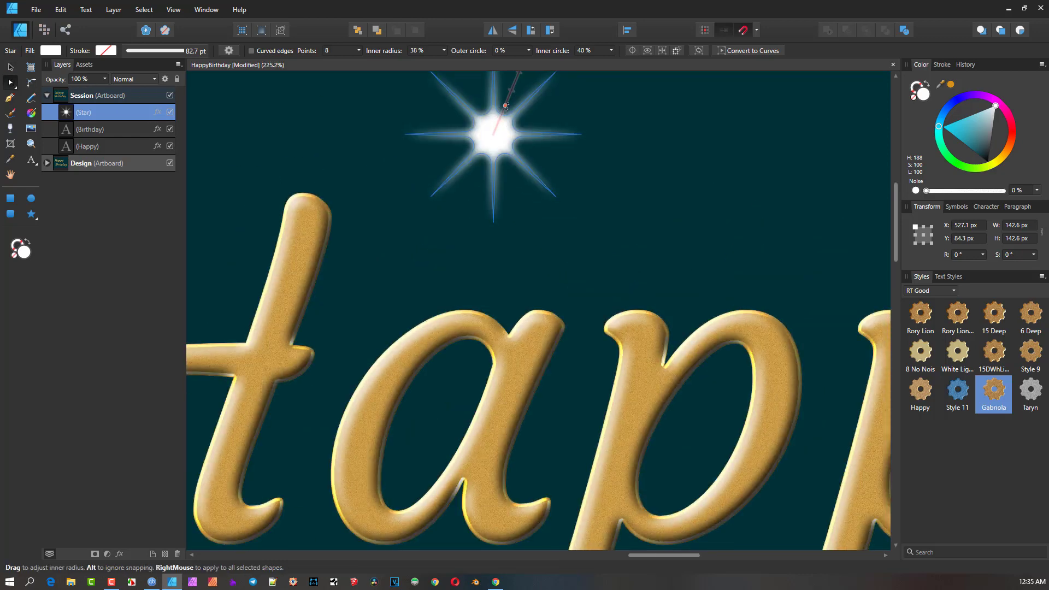
scroll(412, 111, "down", 2)
key("v")
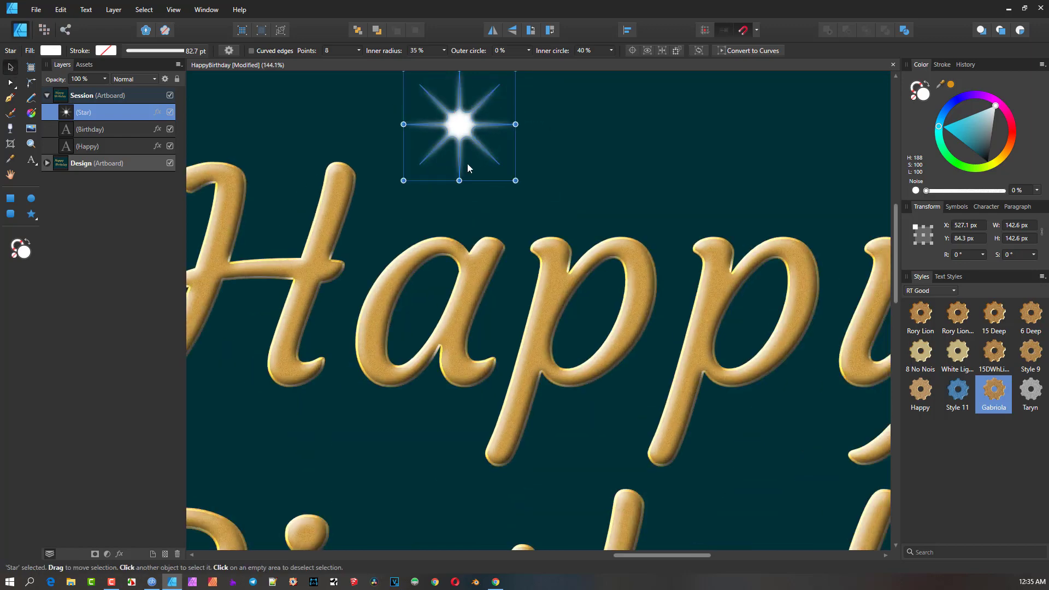
Step: Shrink the star to about 92 px wide and place it on the upper right tip of the H in Happy
left_click_drag(496, 162, 411, 202)
left_click_drag(460, 146, 422, 185)
left_click_drag(381, 219, 398, 202)
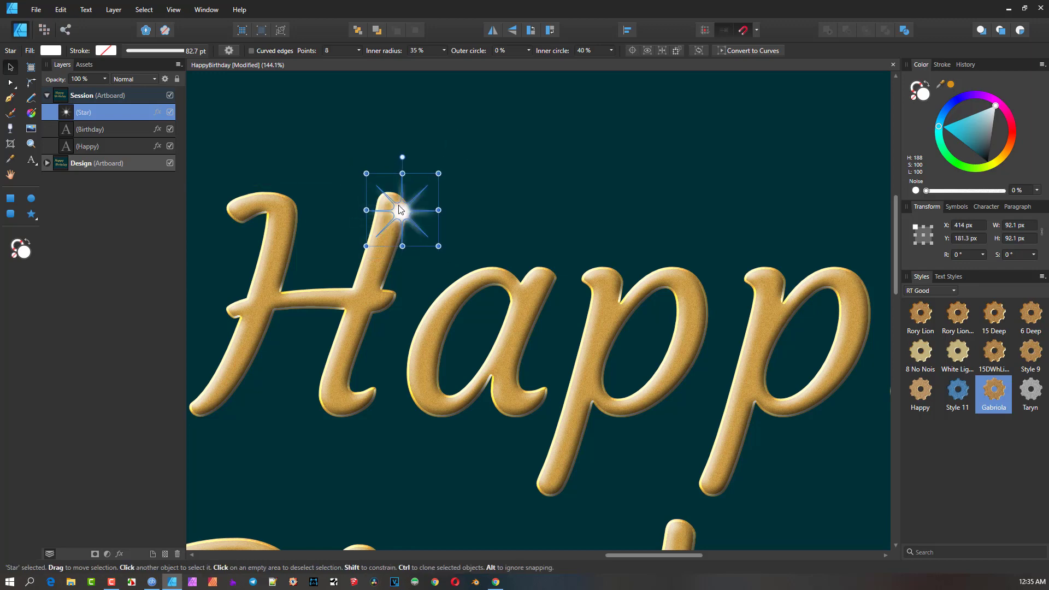
left_click(503, 166)
scroll(501, 169, "down", 5)
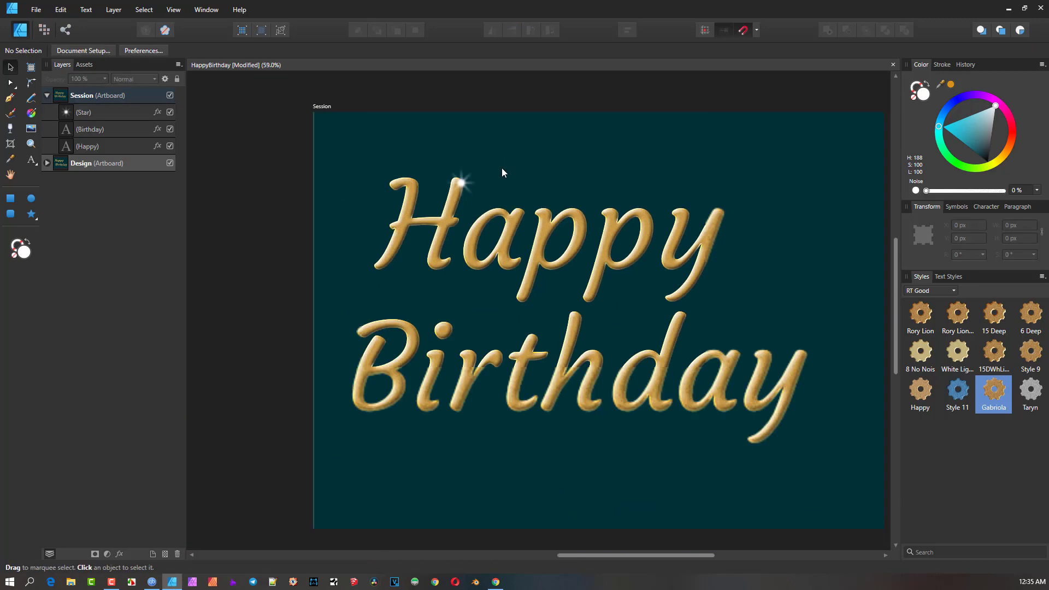
Step: Duplicate the star onto the upper tip of the y in Happy and the upper right curve of the B in Birthday
left_click_drag(463, 182, 705, 203)
left_click(464, 182)
left_click_drag(461, 183, 415, 332)
left_click(519, 193)
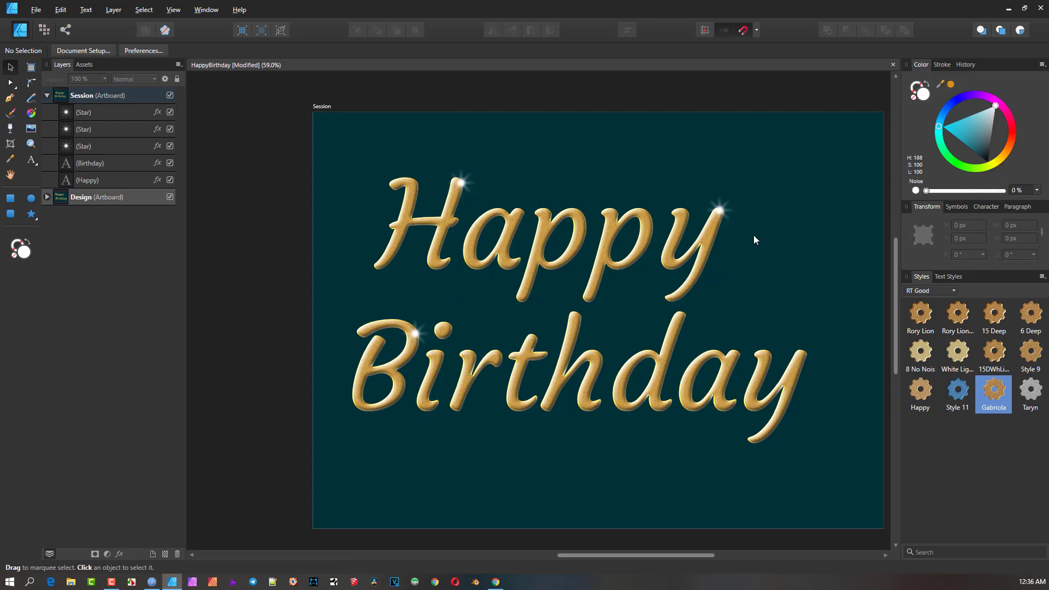
Step: Delete the stars on the y and the H of Happy
left_click(716, 211)
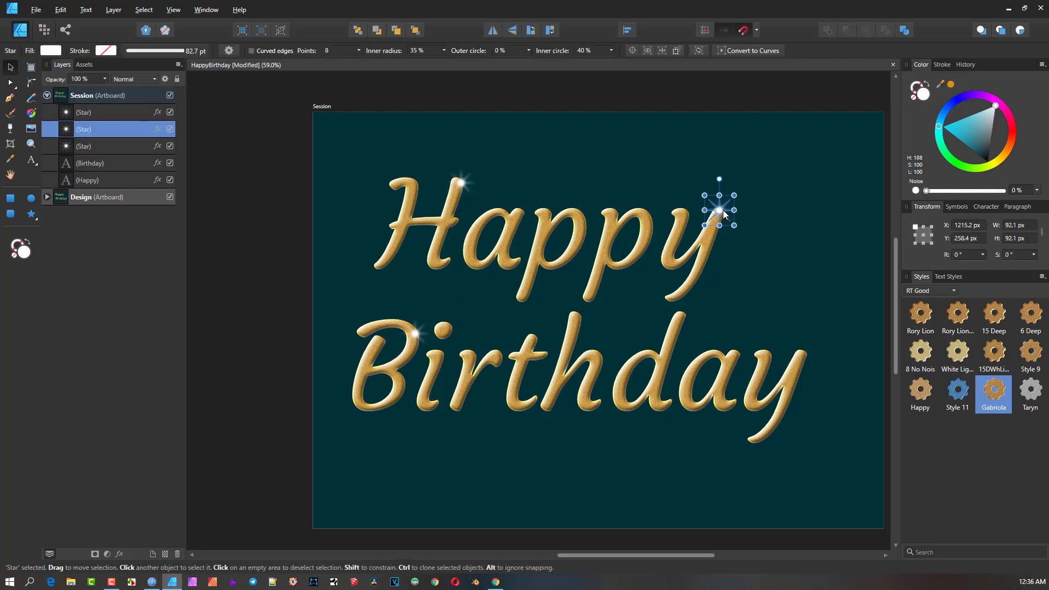
key("Delete")
left_click(464, 182)
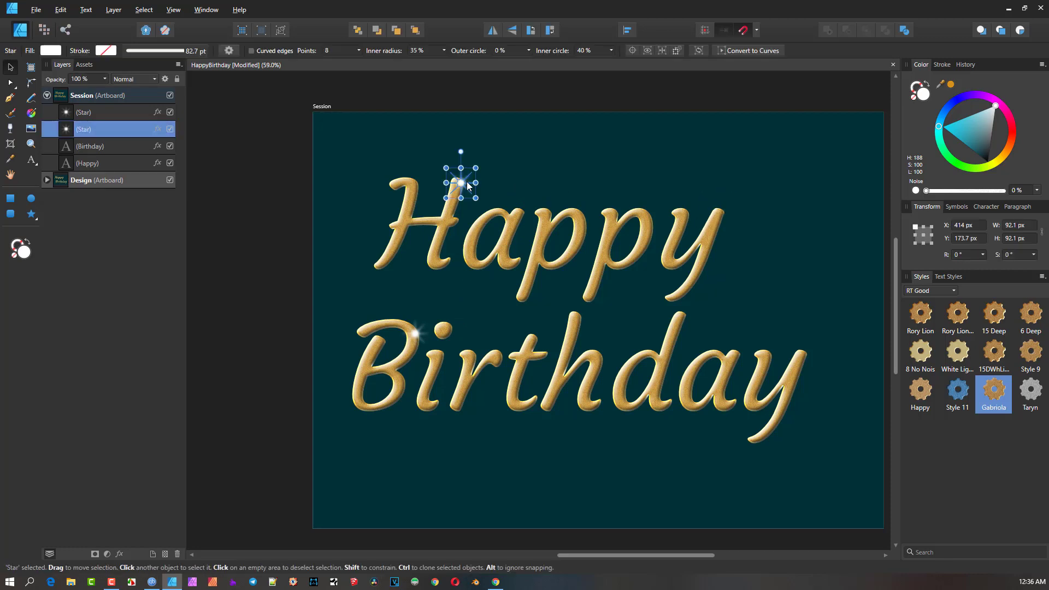
key("Delete")
Step: Move the Happy text slightly right and down, to about X 227 px, Y 216 px
scroll(423, 340, "up", 2)
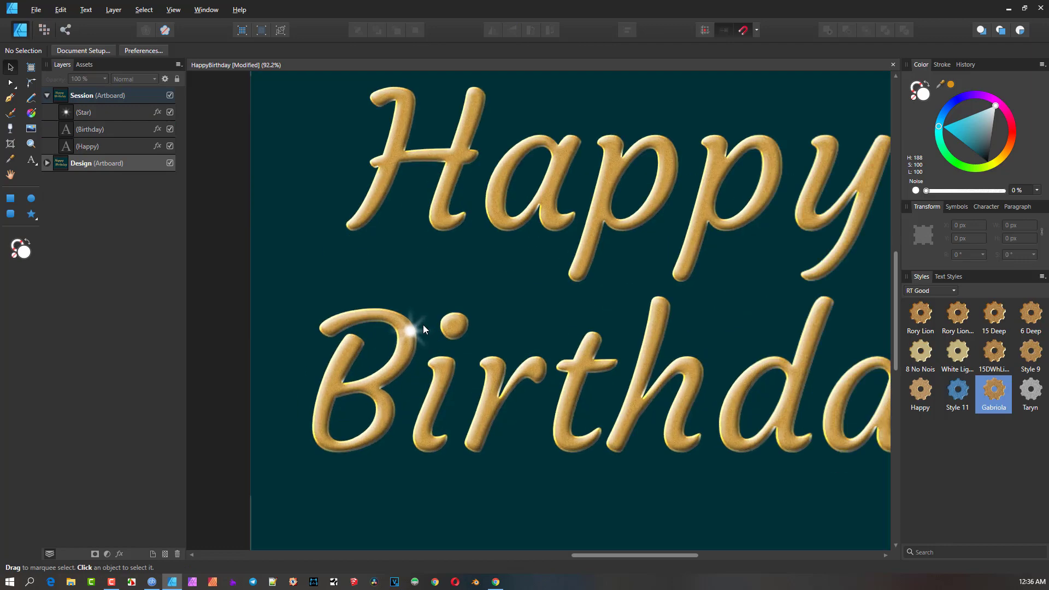
scroll(423, 339, "down", 3)
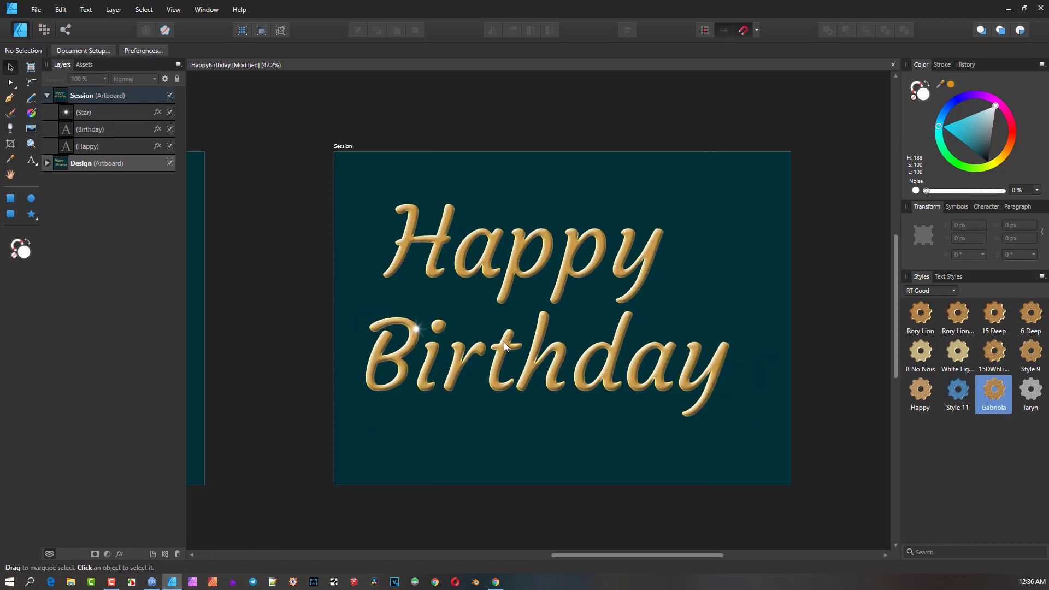
scroll(508, 311, "up", 1)
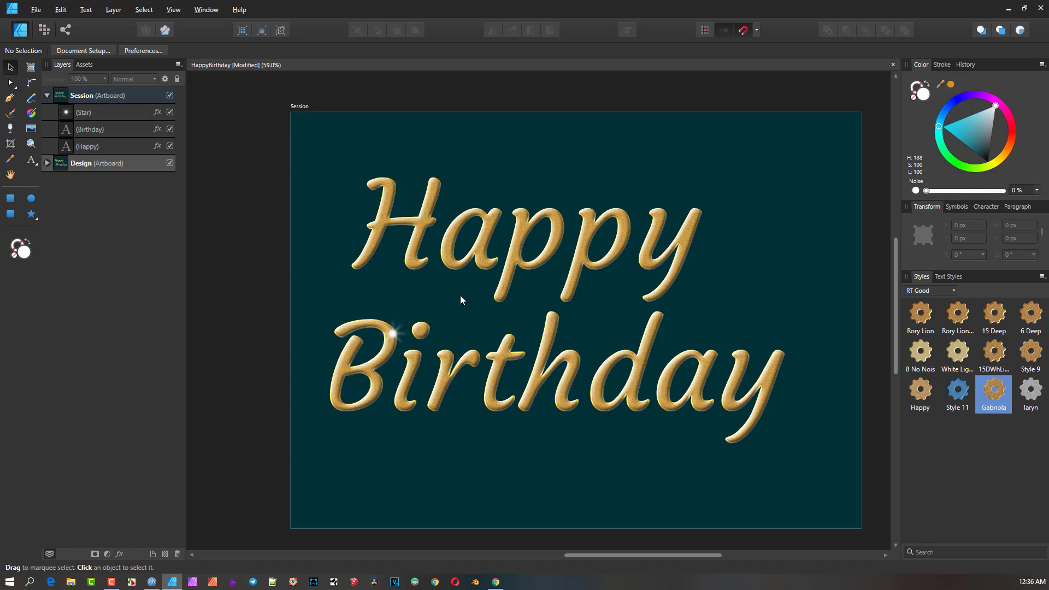
scroll(520, 248, "up", 1)
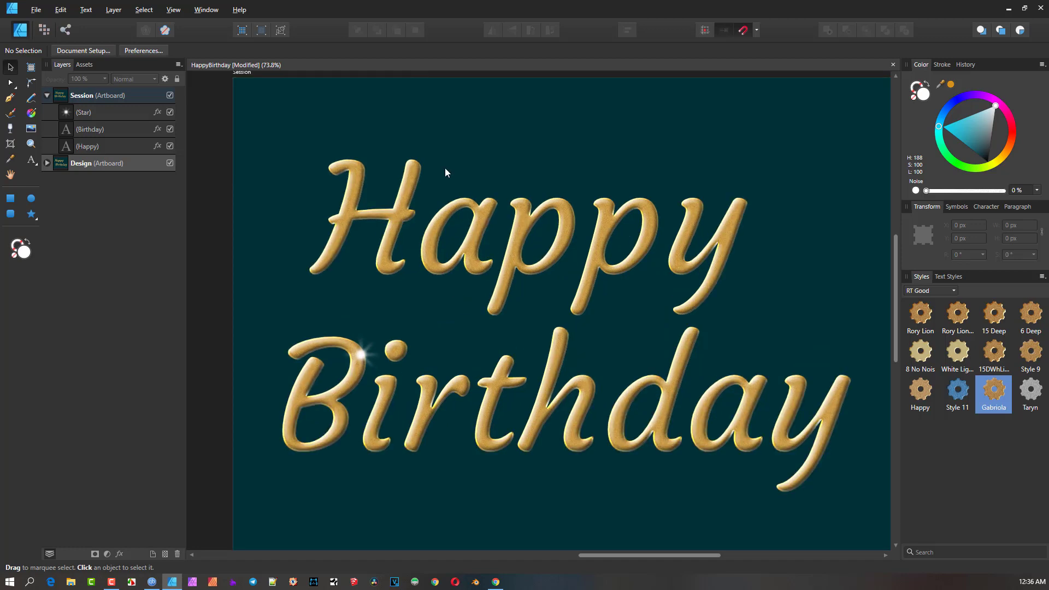
left_click(513, 242)
mouse_move(522, 231)
left_mouse_down()
mouse_move(517, 254)
mouse_move(528, 255)
mouse_move(533, 234)
left_mouse_up()
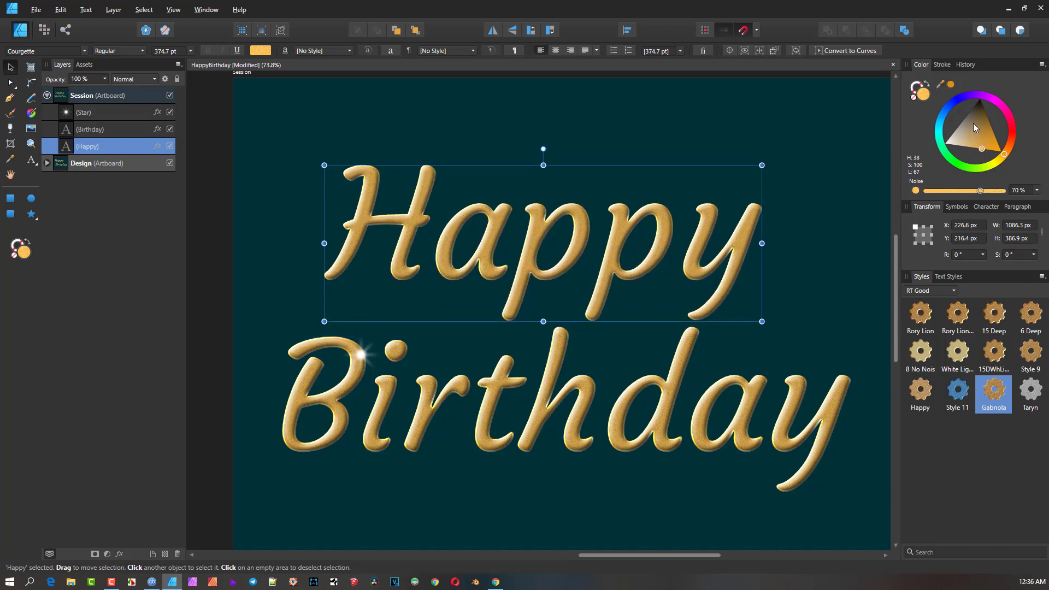
Step: Change the Happy text's fill to grey and turn it into a vertical linear gradient from grey down to gold
left_click_drag(973, 121, 941, 109)
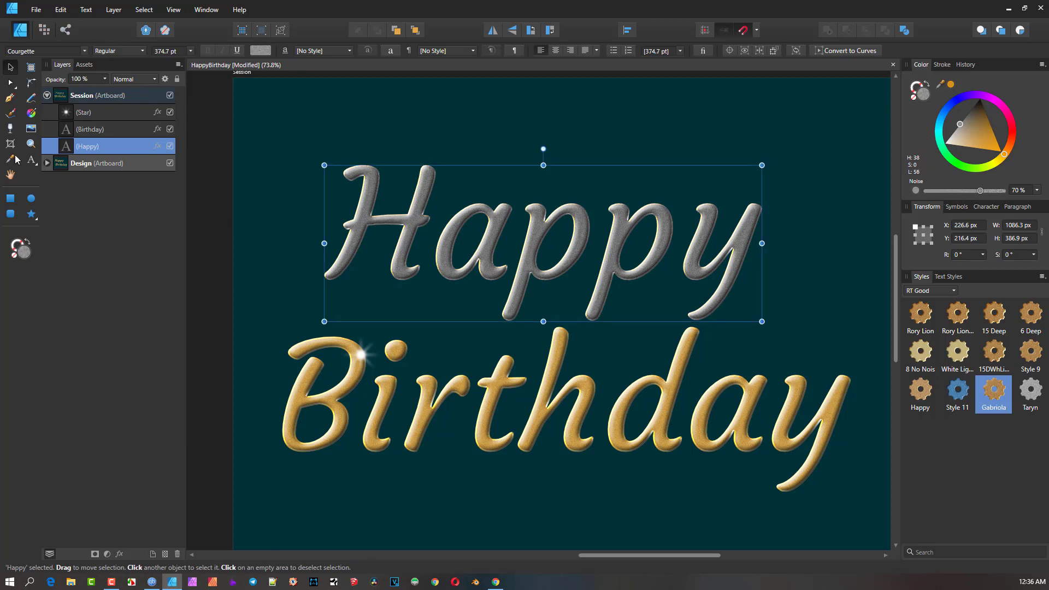
left_click(32, 113)
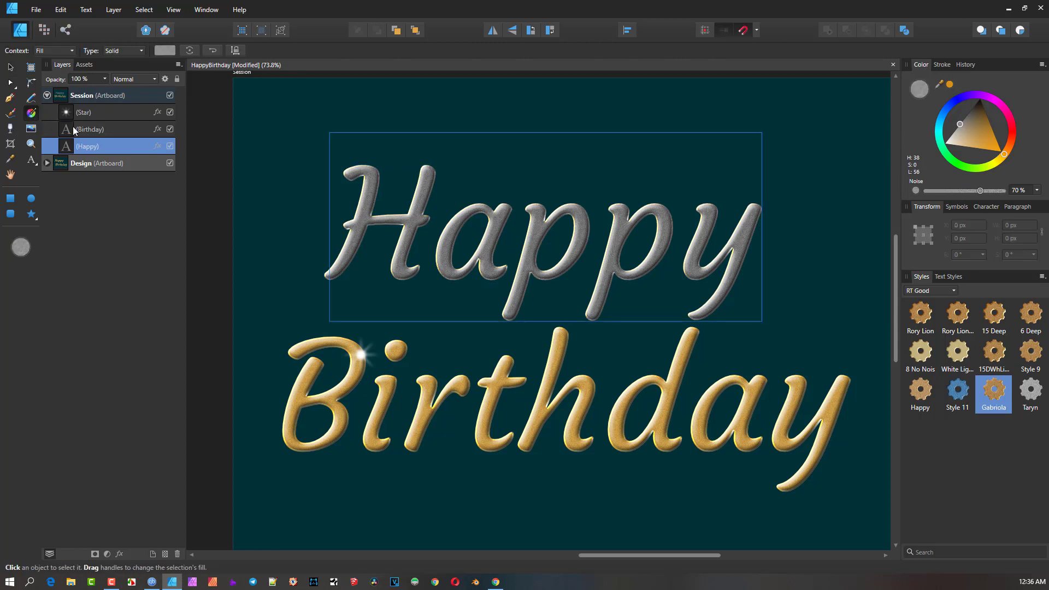
left_click_drag(555, 176, 552, 298)
left_click(997, 143)
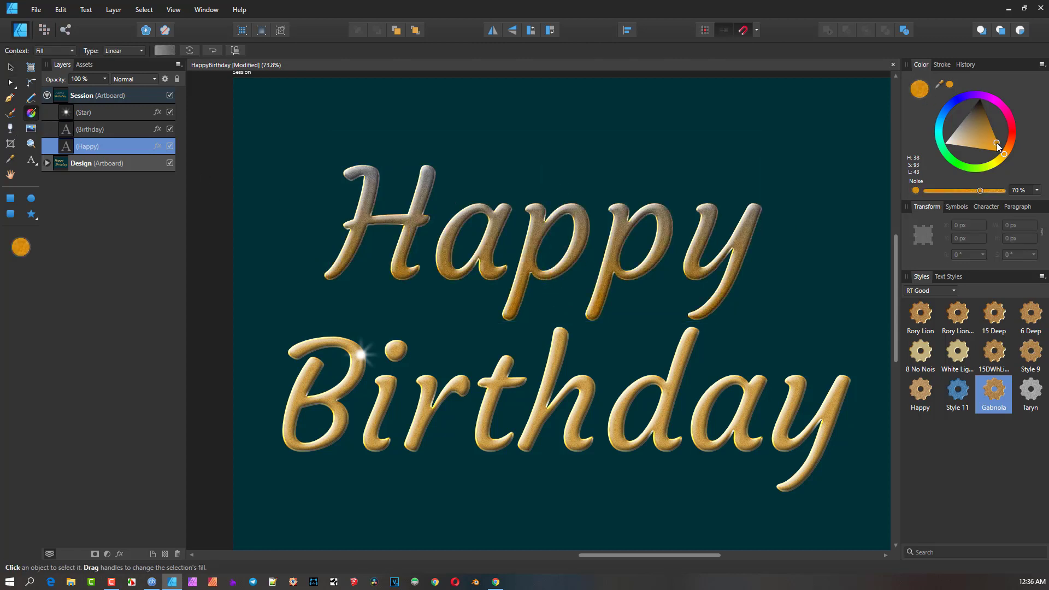
Step: Add a blue colour stop (H 193, S 85, L 55) near the upper end of the Happy text's gradient
left_click(571, 297)
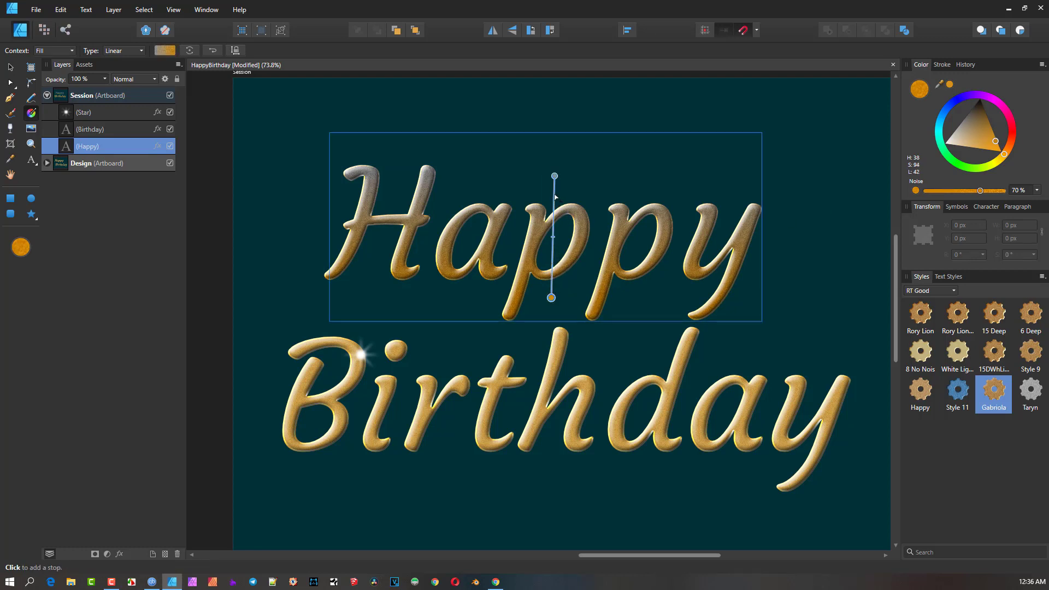
left_click_drag(946, 111, 939, 126)
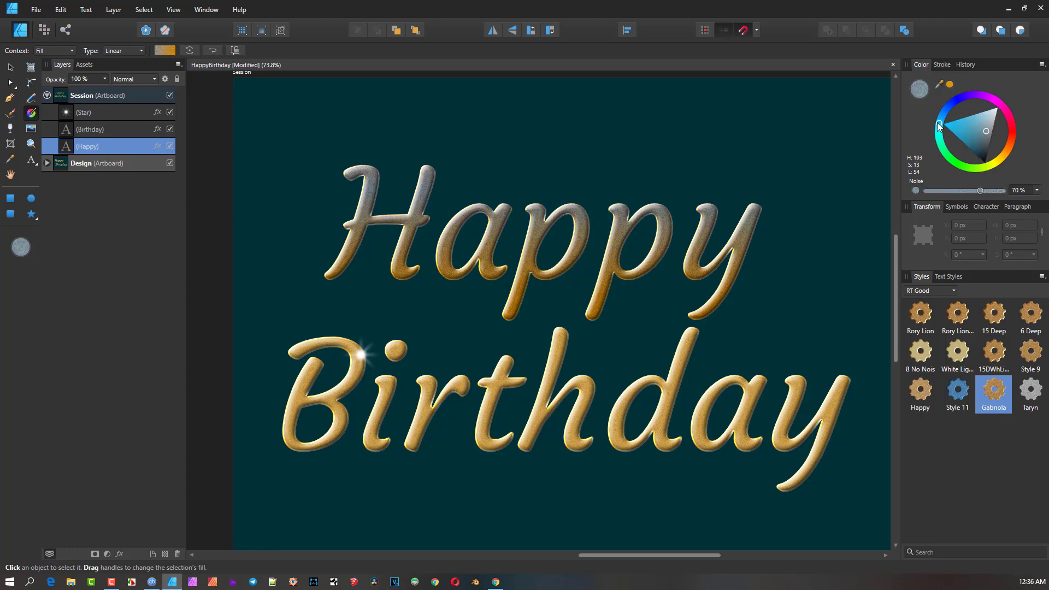
left_click(955, 124)
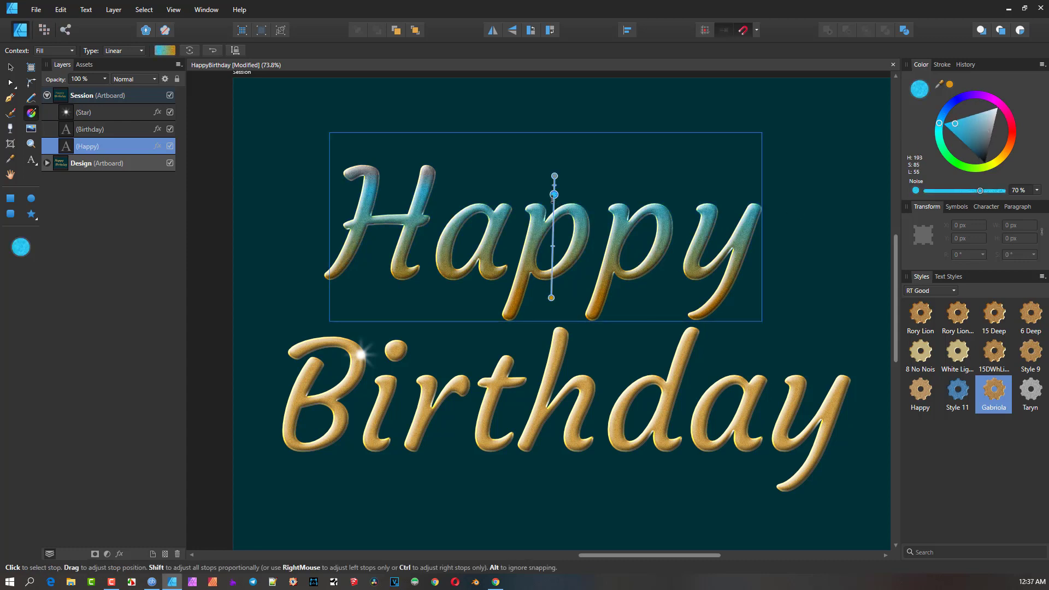
scroll(563, 191, "up", 3)
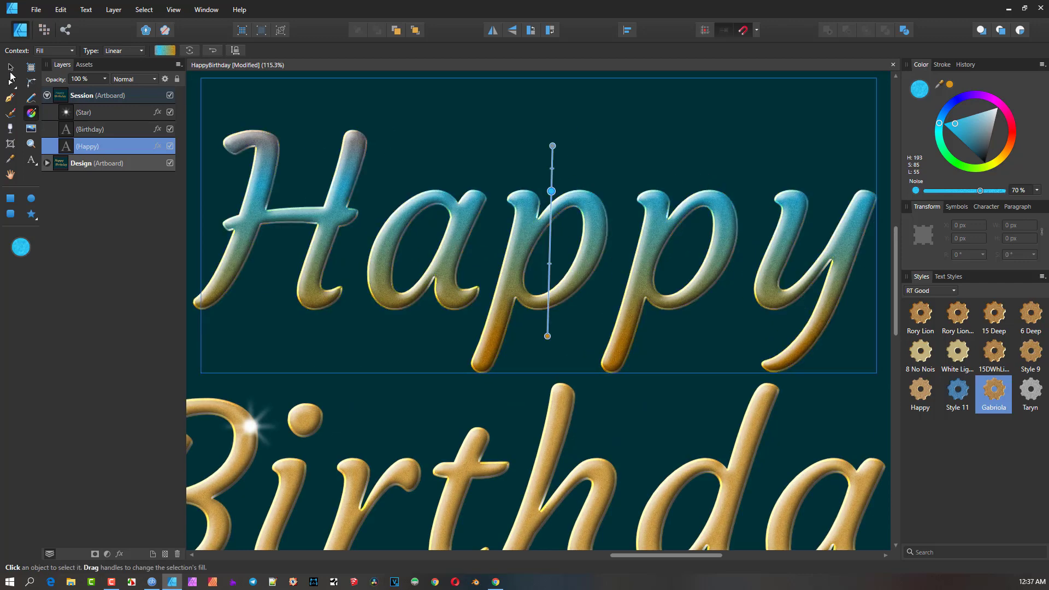
left_click(485, 152)
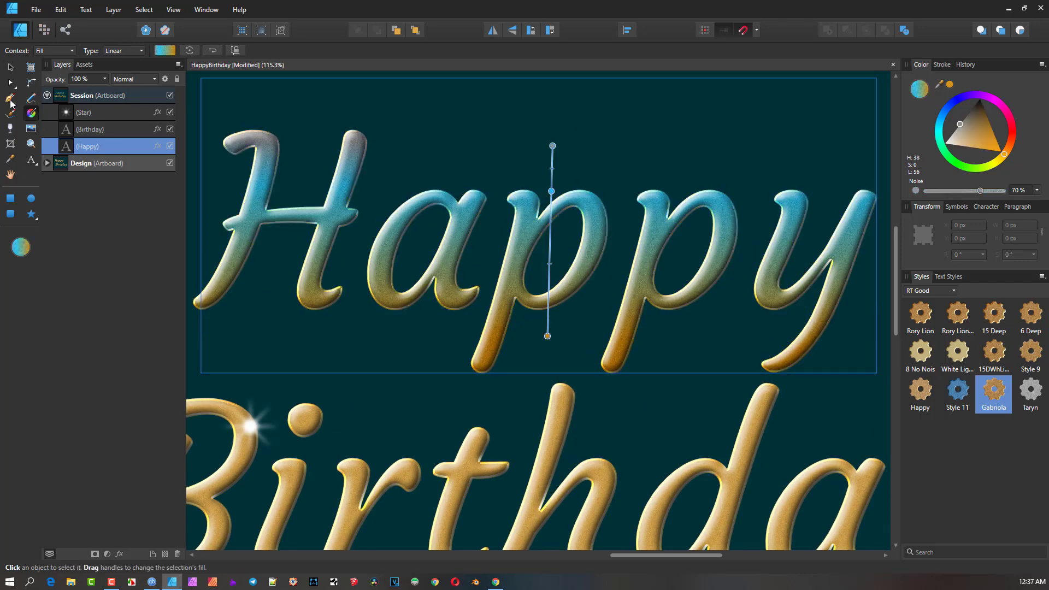
left_click(10, 67)
scroll(533, 391, "down", 3)
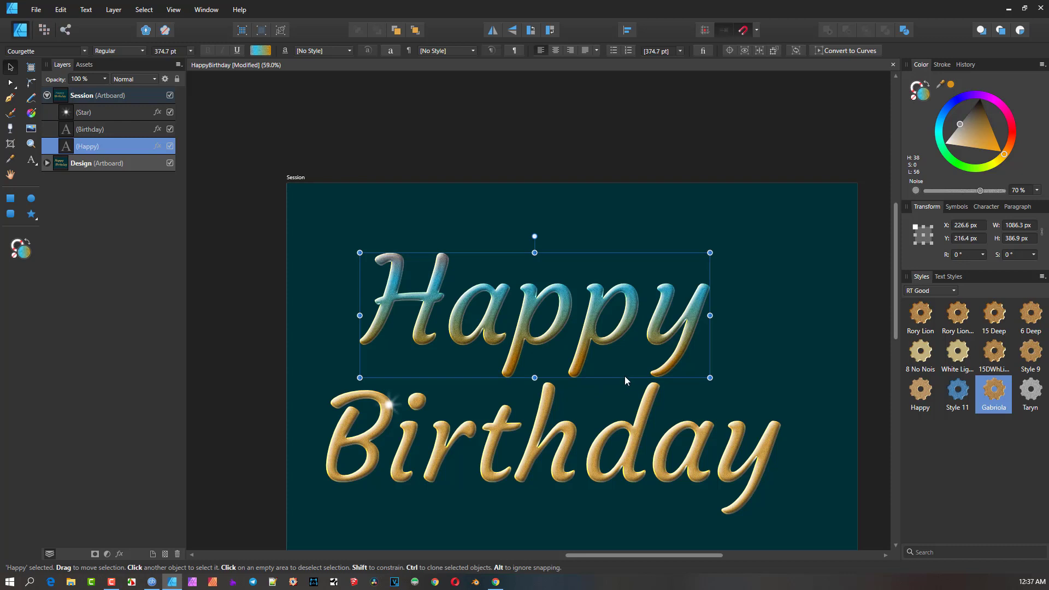
Step: Give the Birthday text a gold stroke colour (H 38, S 79, L 48) and adjust its stroke width
scroll(625, 378, "up", 1, "ctrl")
scroll(626, 355, "down", 1)
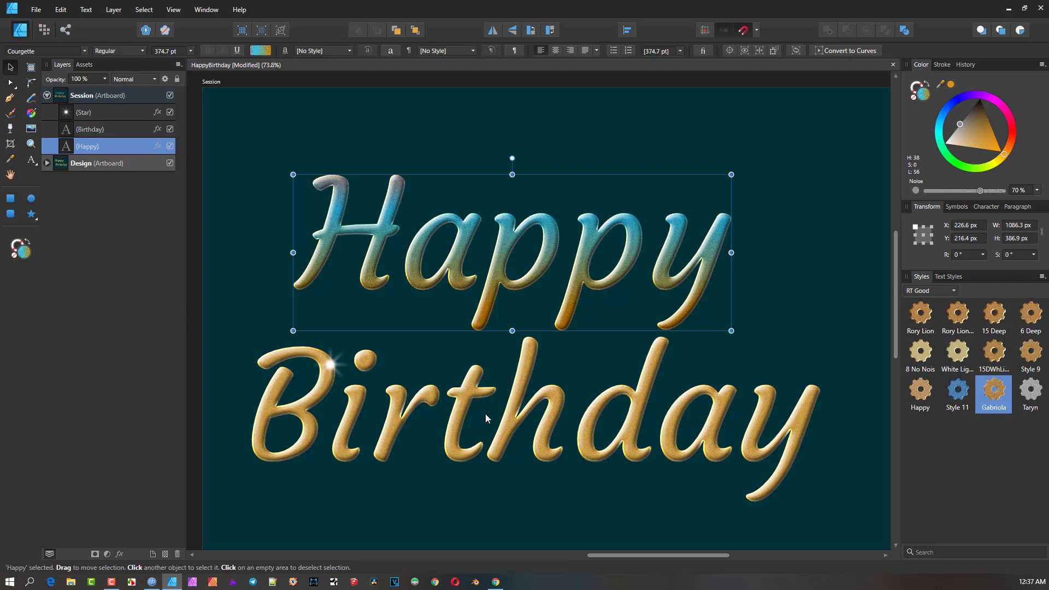
scroll(492, 414, "up", 3, "ctrl")
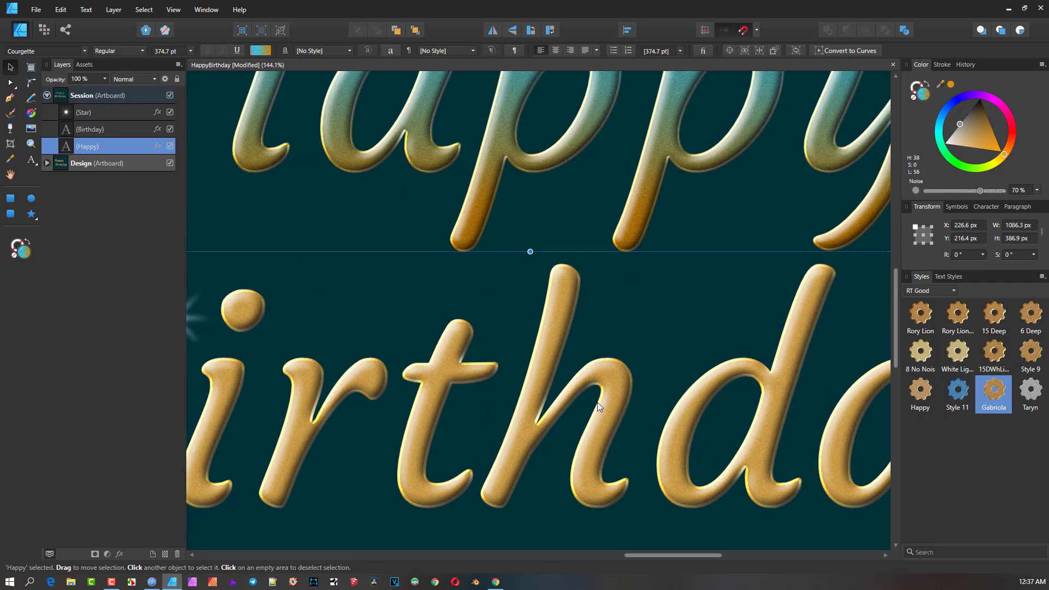
left_click(625, 379)
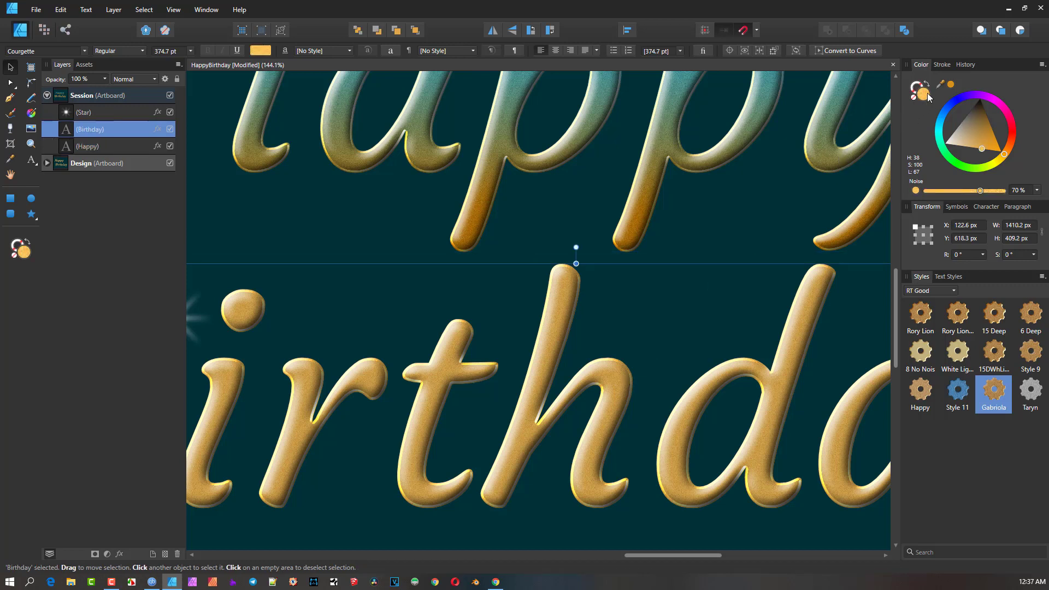
left_click(914, 92)
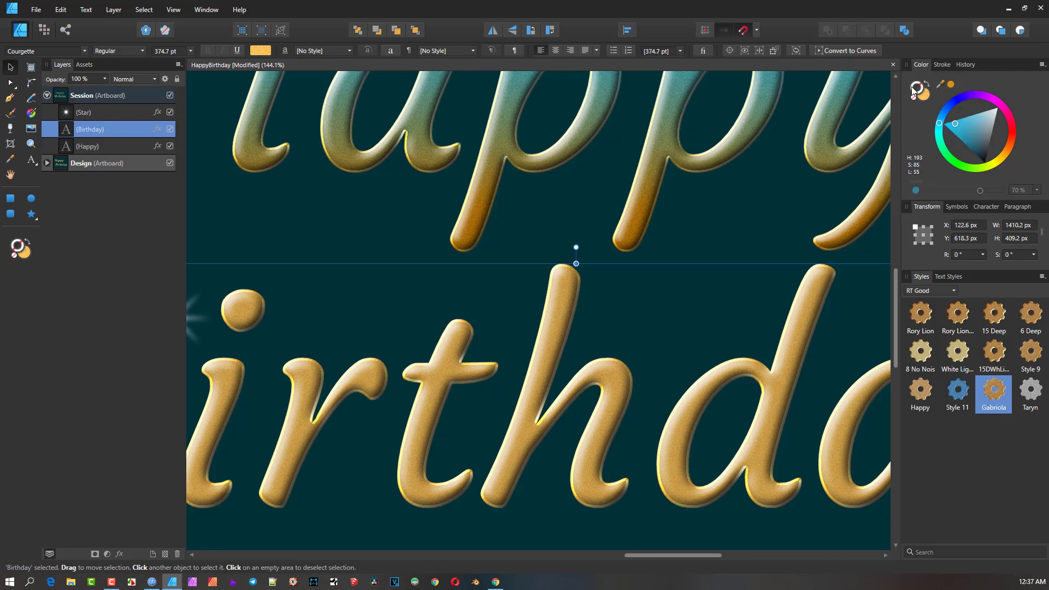
left_click(953, 84)
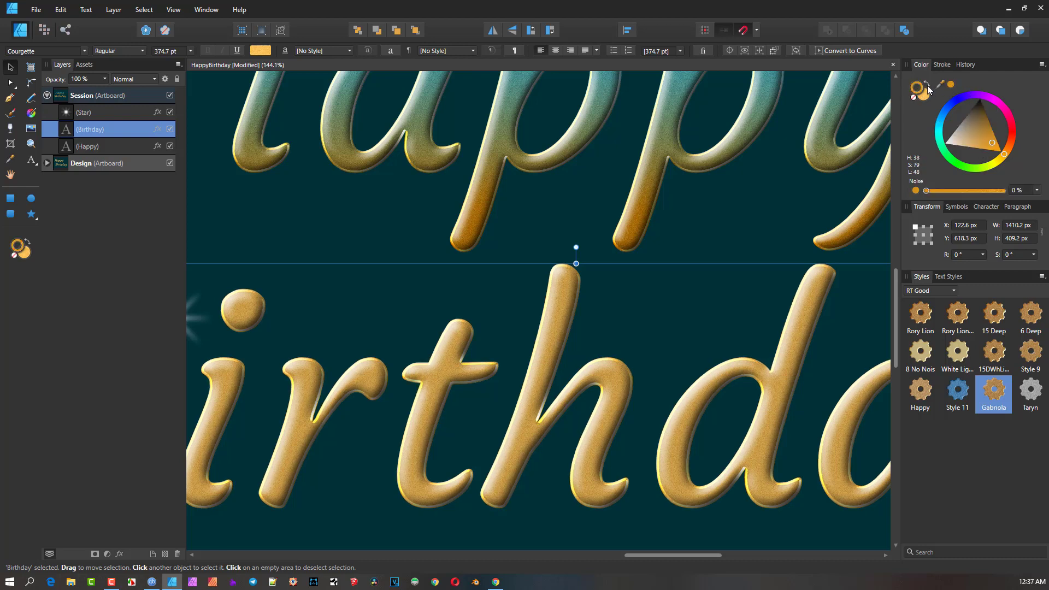
left_click(943, 64)
mouse_move(950, 99)
left_mouse_down()
mouse_move(964, 101)
mouse_move(949, 101)
left_mouse_up()
key("ctrl+0")
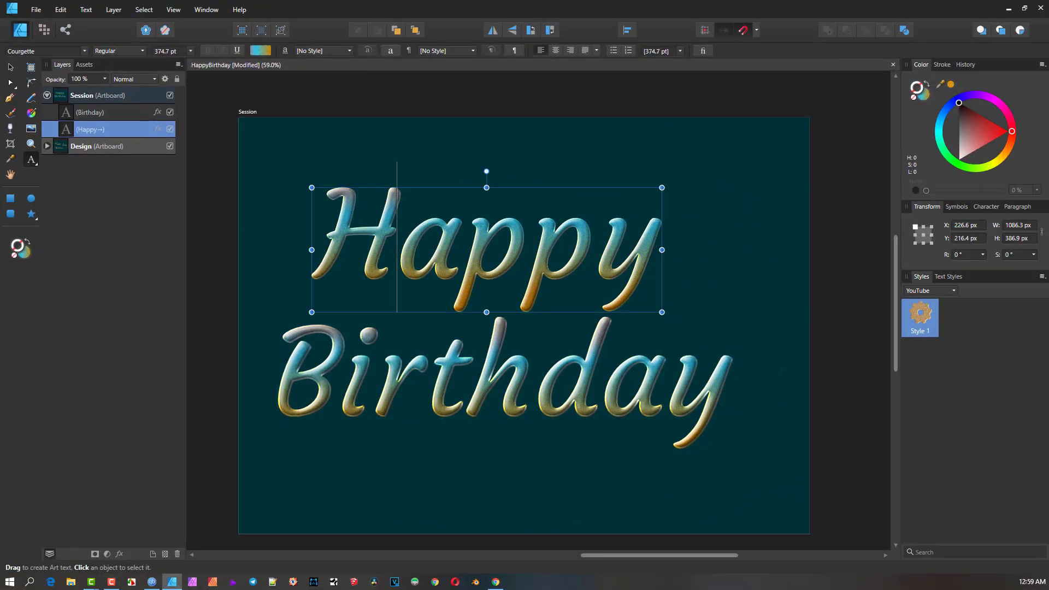
Step: Switch to the RT Good style collection and try the Gabriola style on the Happy text before applying the Happy style
left_click(10, 67)
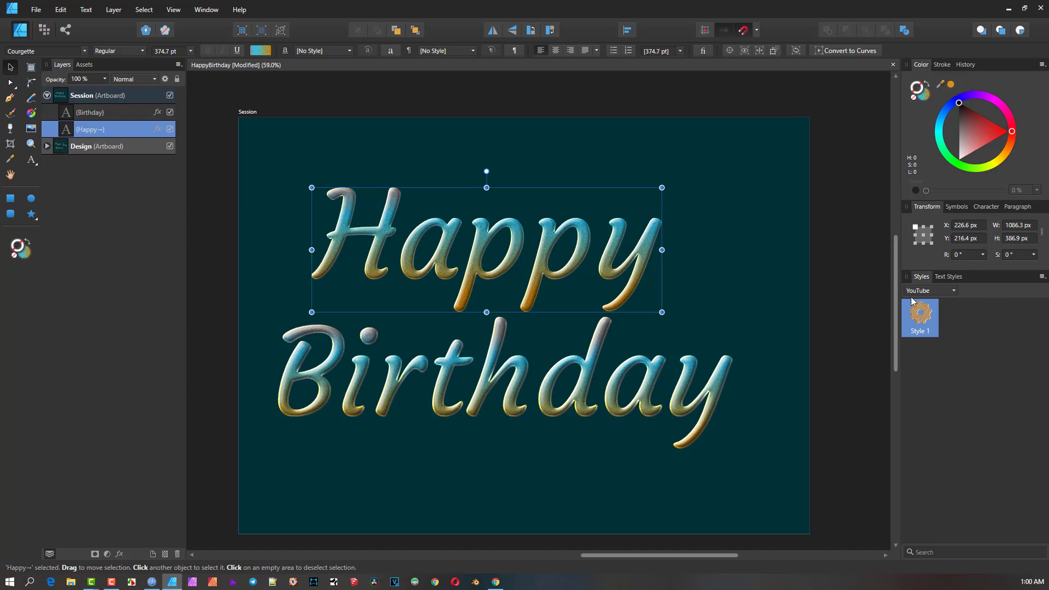
left_click(953, 295)
left_click(930, 329)
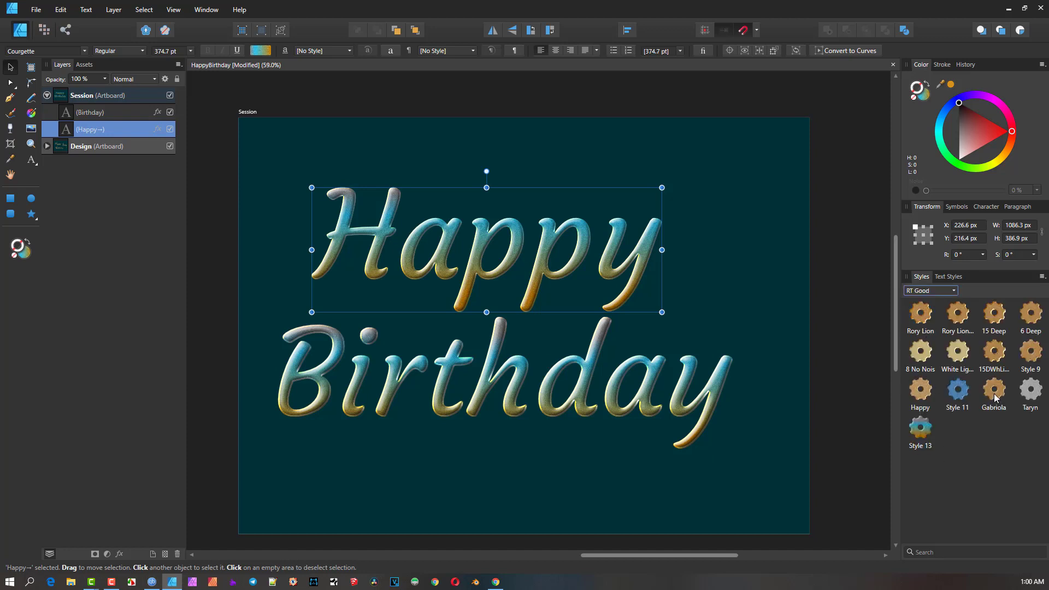
left_click(995, 394)
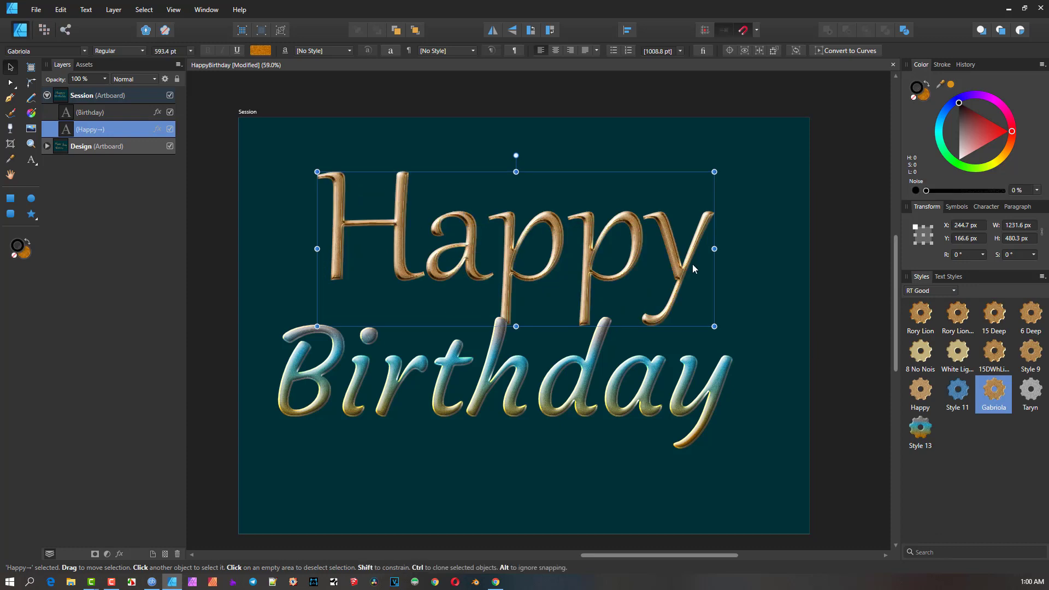
left_click(926, 390)
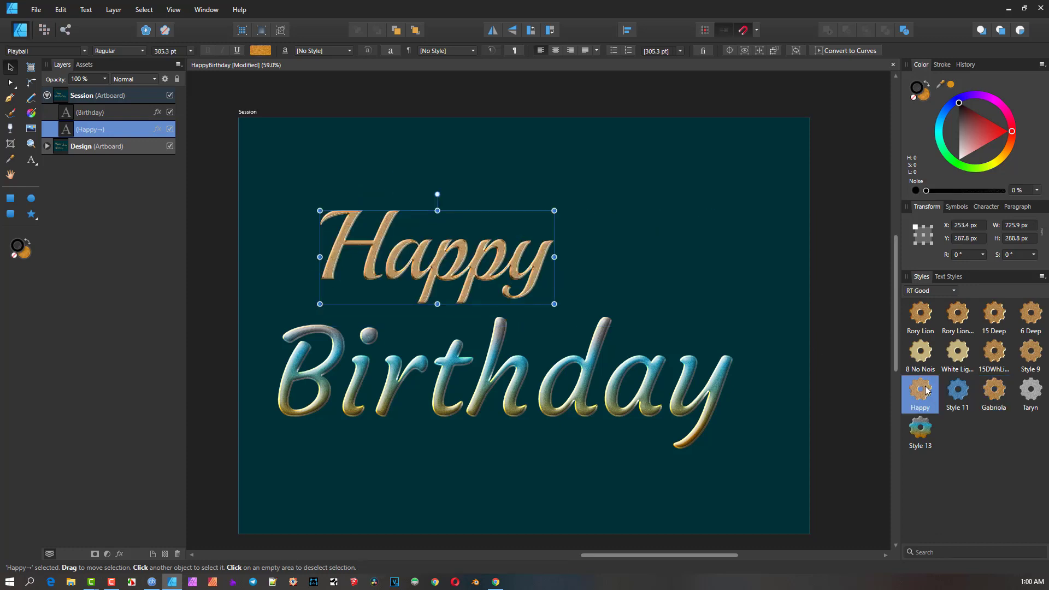
Step: Apply the Happy style to the Birthday text and enlarge it proportionally to about 1323 px wide
left_click(543, 373)
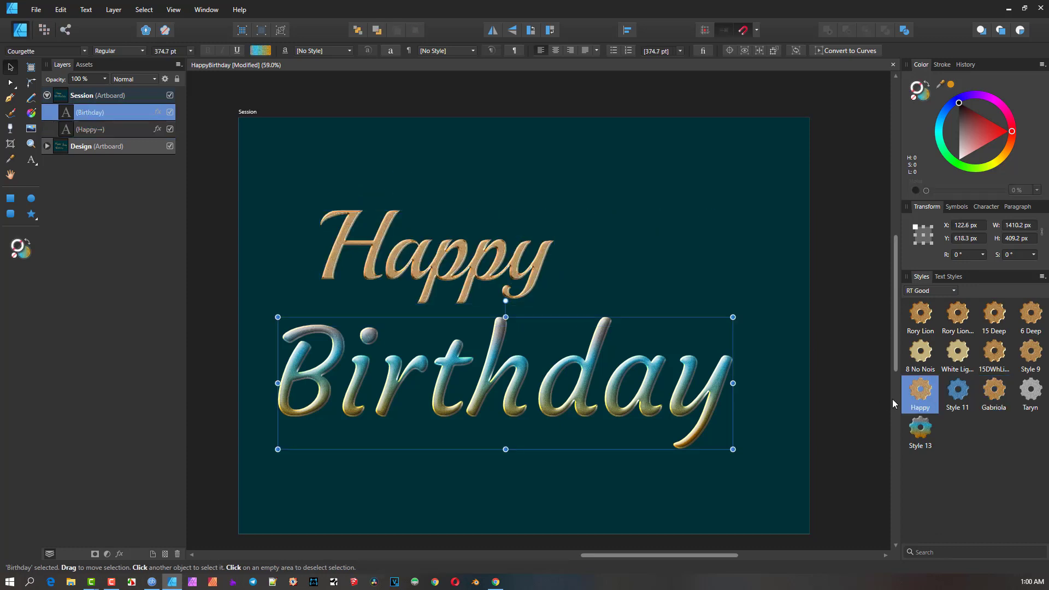
left_click(919, 390)
scroll(438, 395, "up", 1, "ctrl")
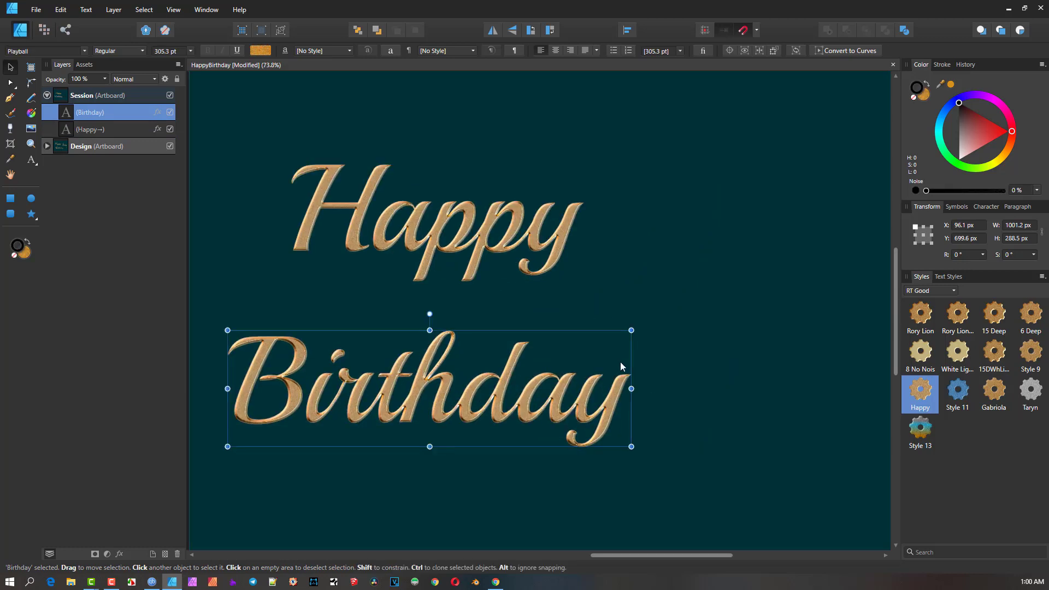
left_click_drag(631, 331, 761, 293)
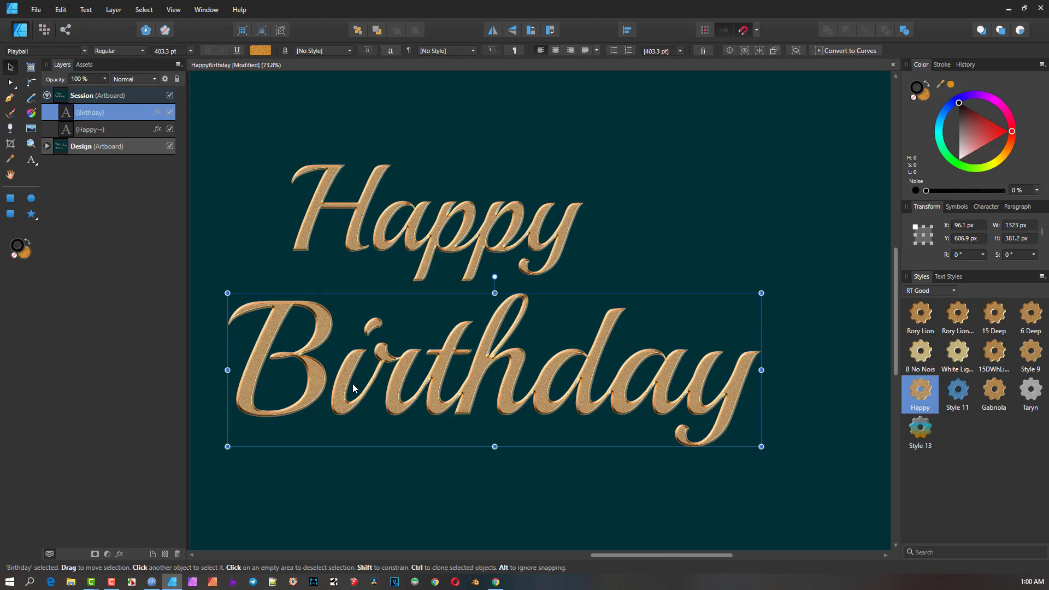
scroll(353, 390, "up", 3, "ctrl")
scroll(353, 390, "down", 3, "ctrl")
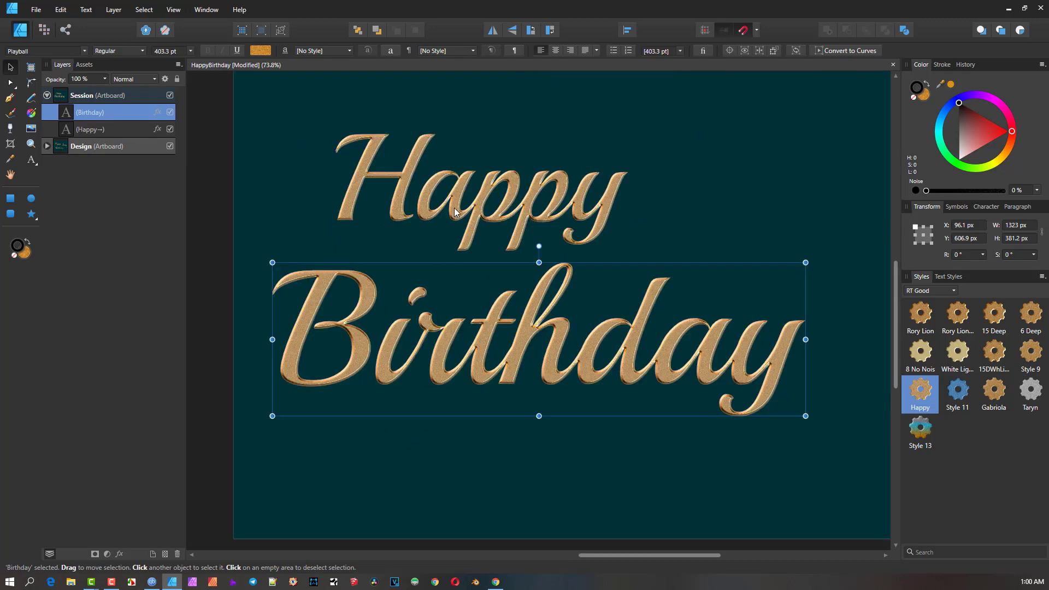
Step: Replace the wording of the upper text, Happy, with "Merry"
left_click(453, 208)
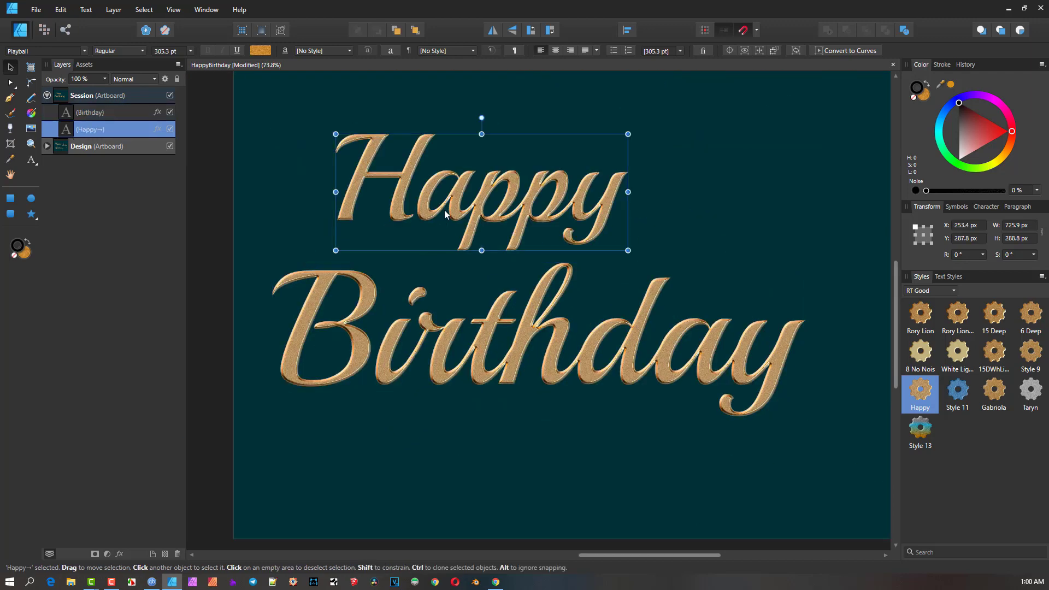
double_click(443, 202)
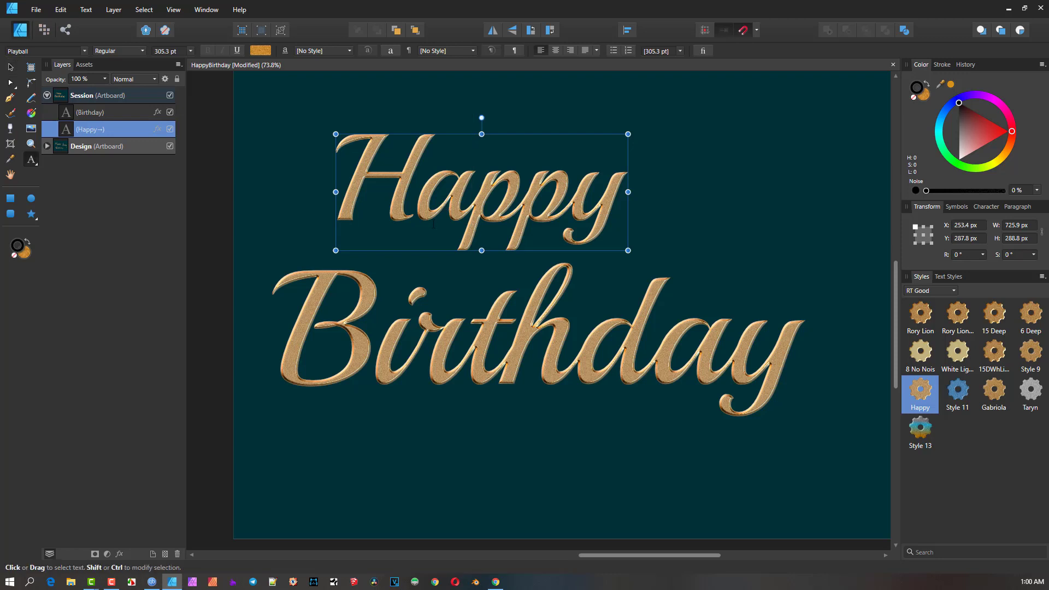
key("ctrl+a")
type("Merry")
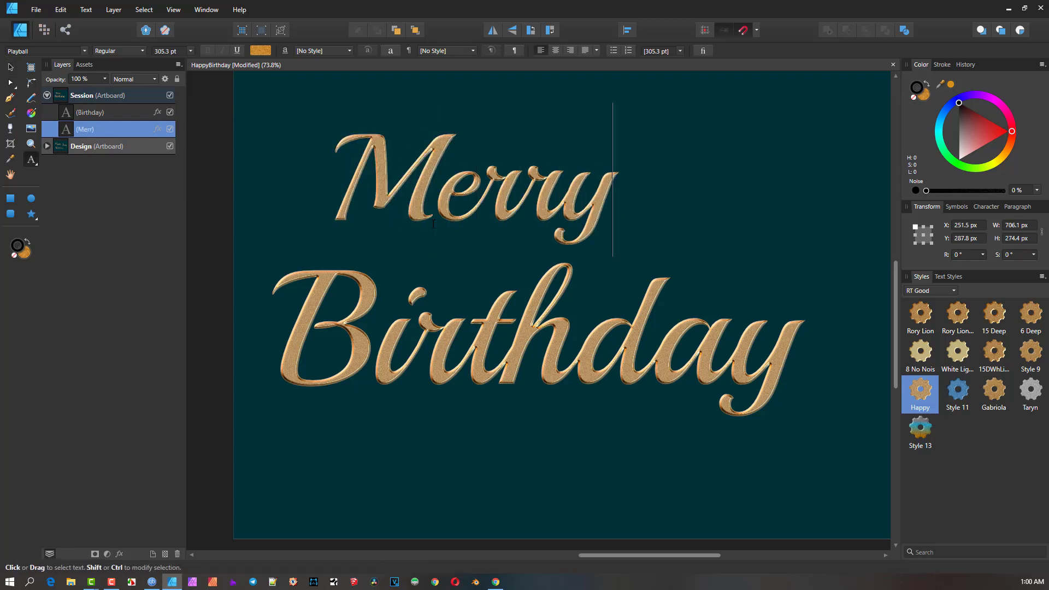
key("Escape")
Step: Replace the wording of the lower text, Birthday, with "Christmas"
left_click(435, 371)
key("ctrl+a")
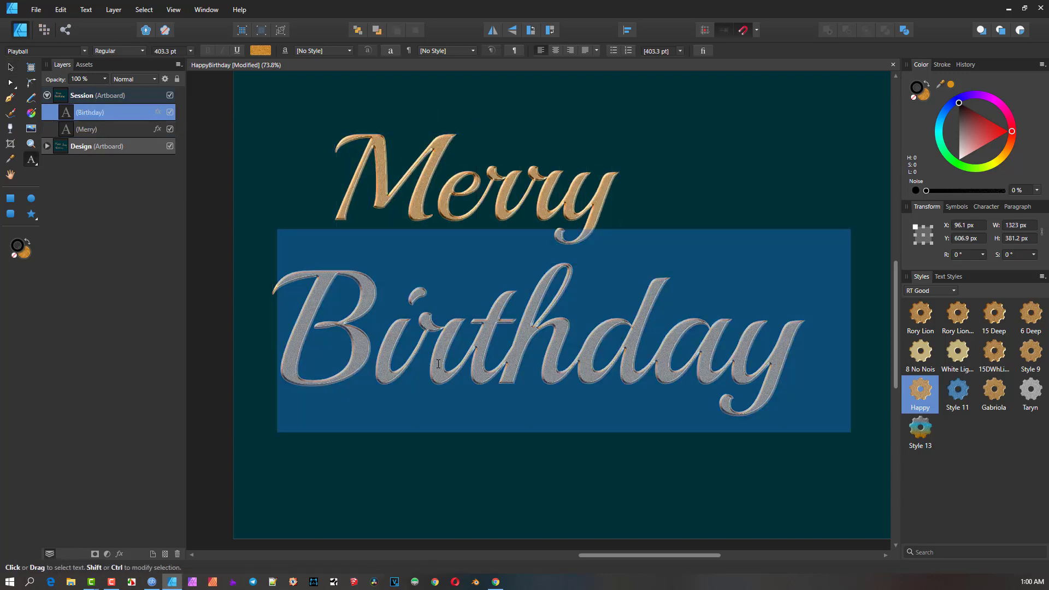
type("Christ")
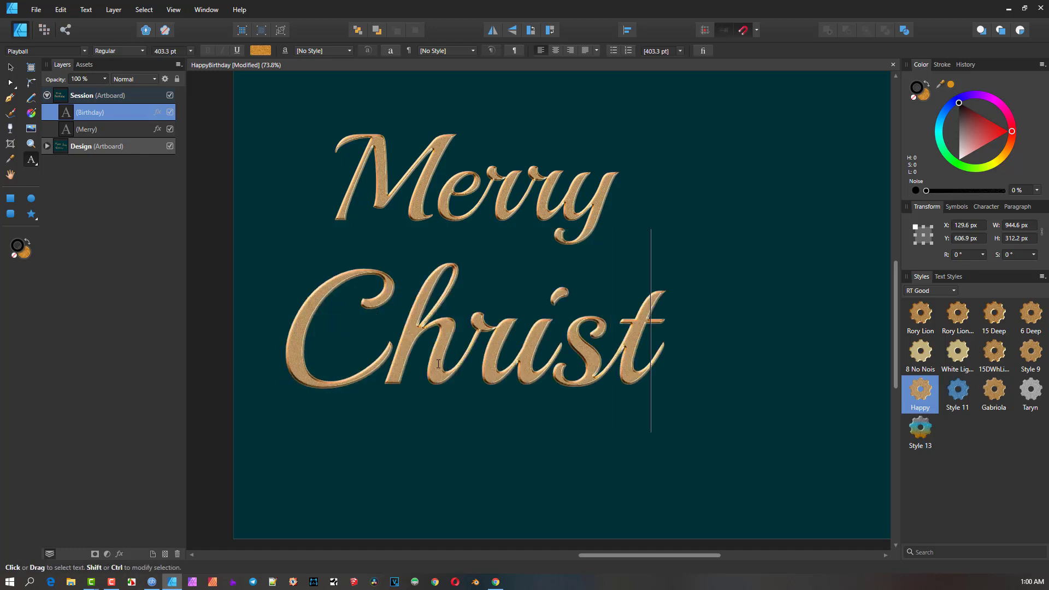
type("mas")
key("Escape")
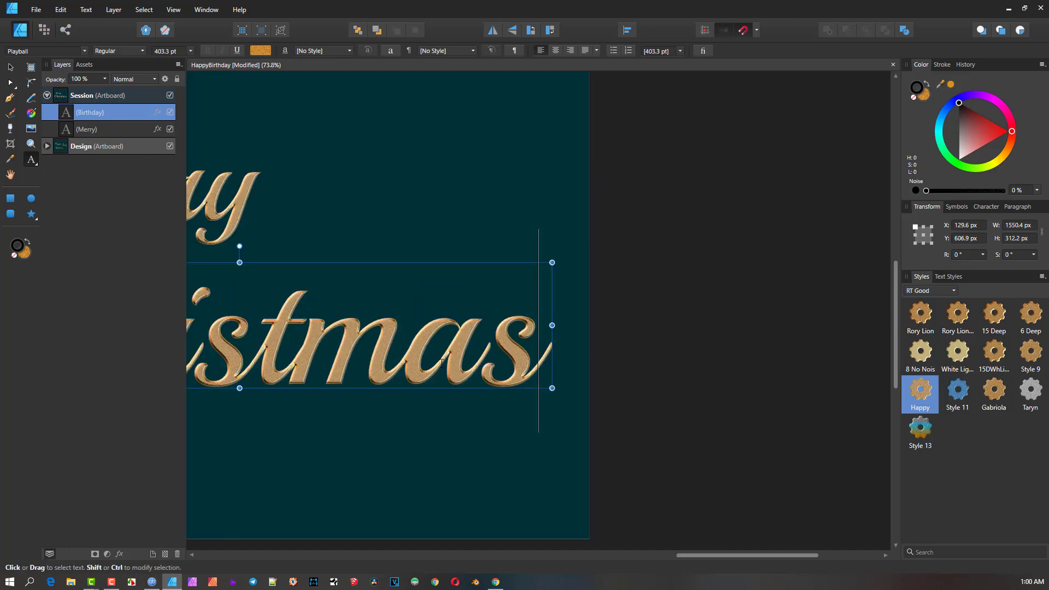
Step: Try the Gabriola style on the Christmas text, and reapply the Happy style to it
scroll(451, 358, "down", 5)
scroll(451, 358, "up", 4)
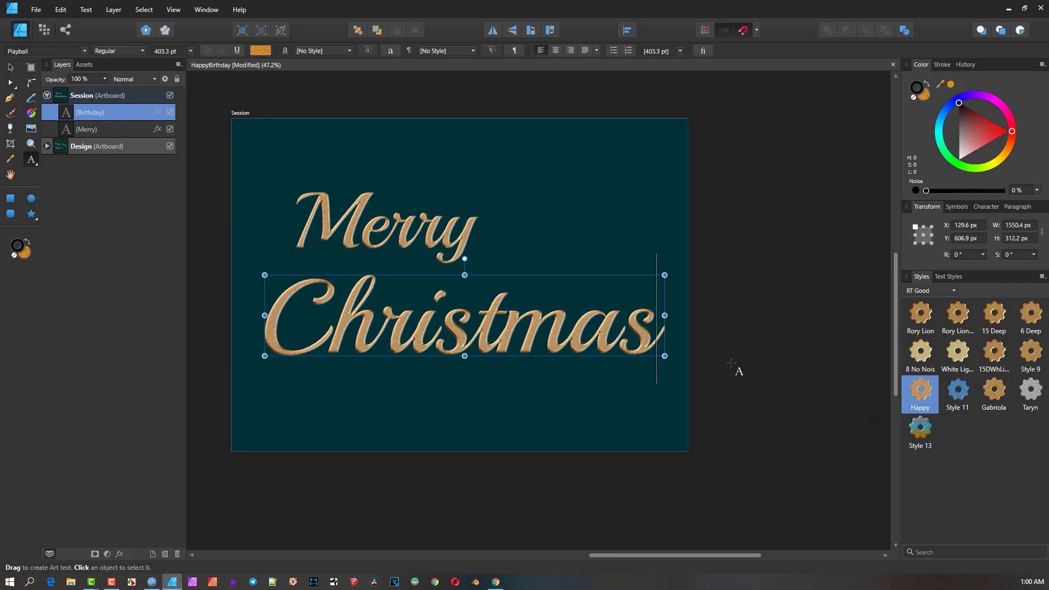
scroll(426, 299, "up", 6)
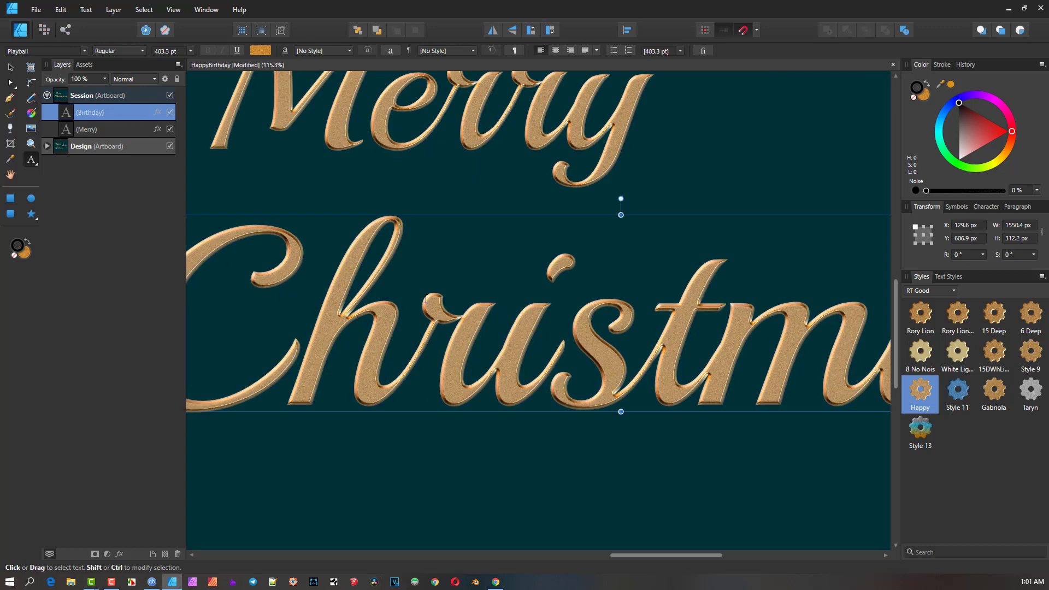
scroll(431, 323, "down", 2)
key("Escape")
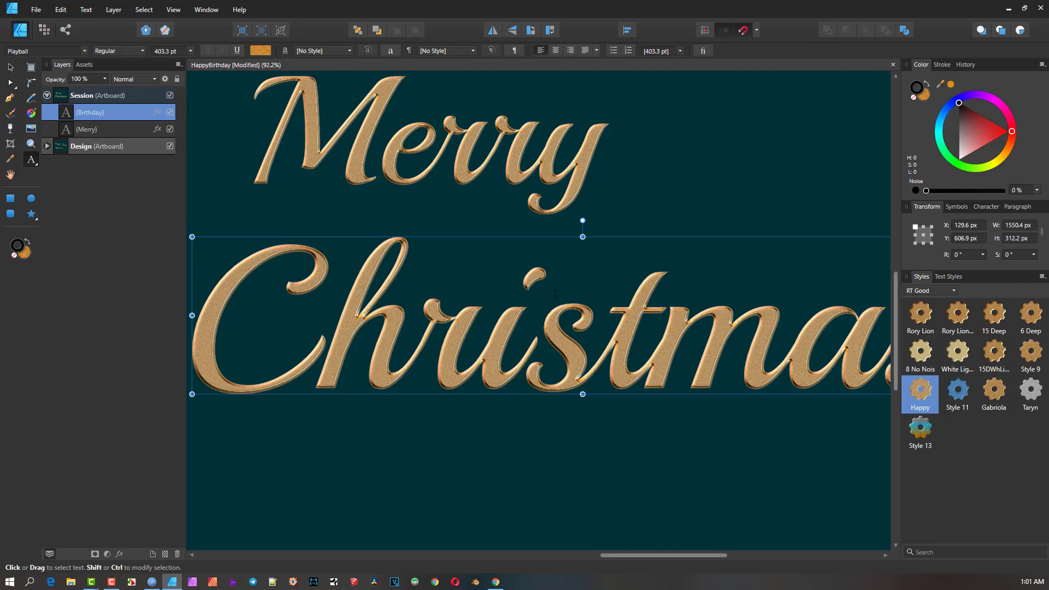
left_click(994, 393)
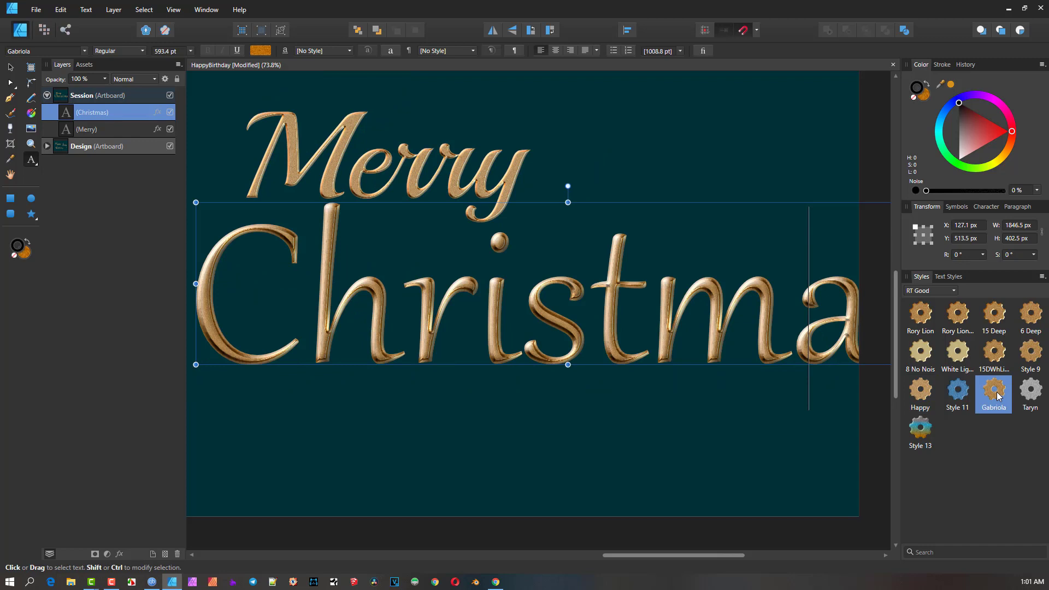
left_click(923, 401)
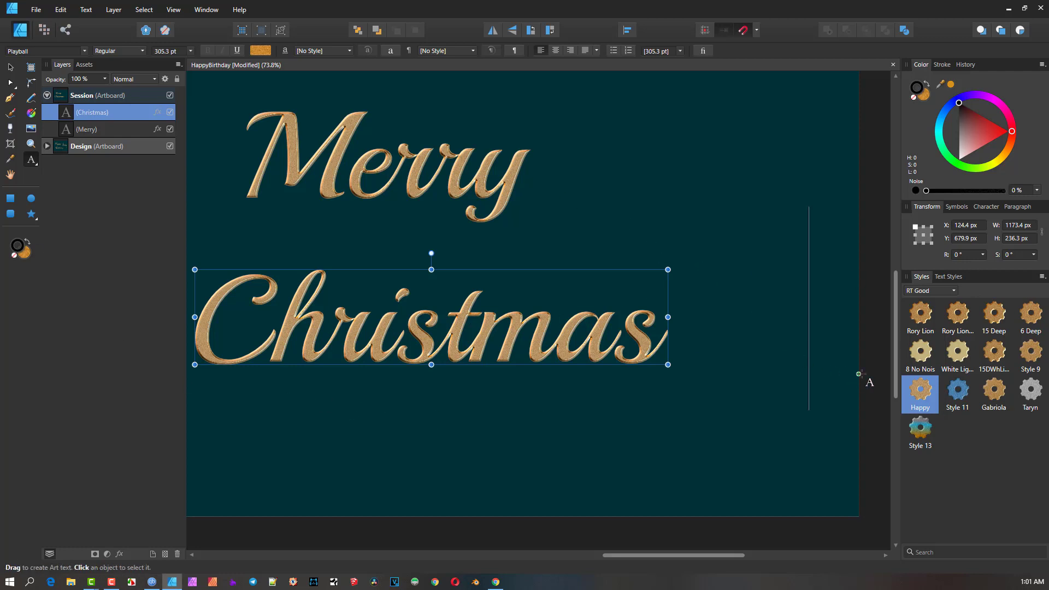
scroll(272, 333, "down", 3)
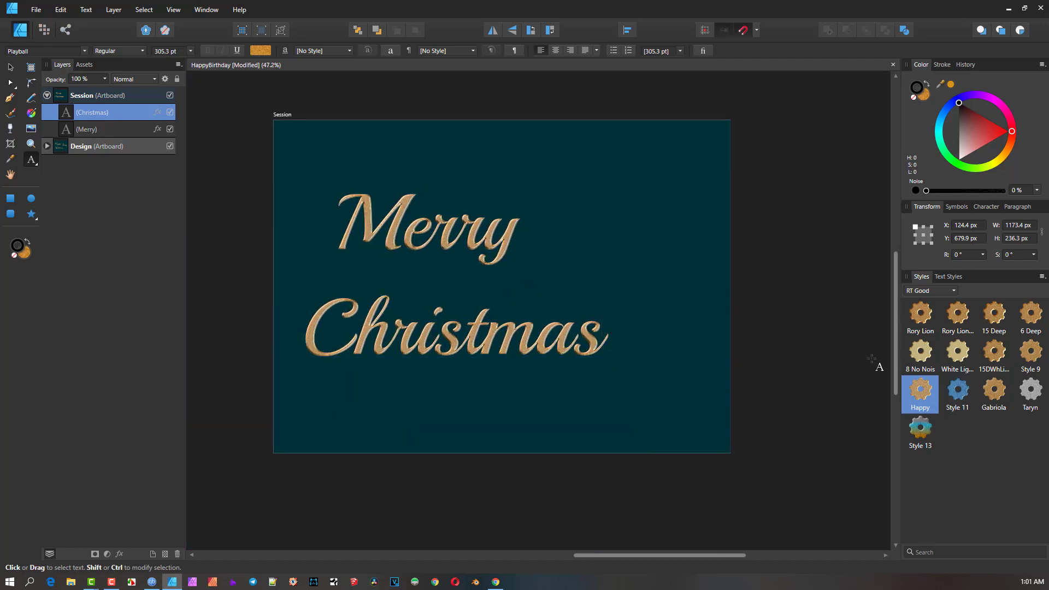
left_click(928, 394)
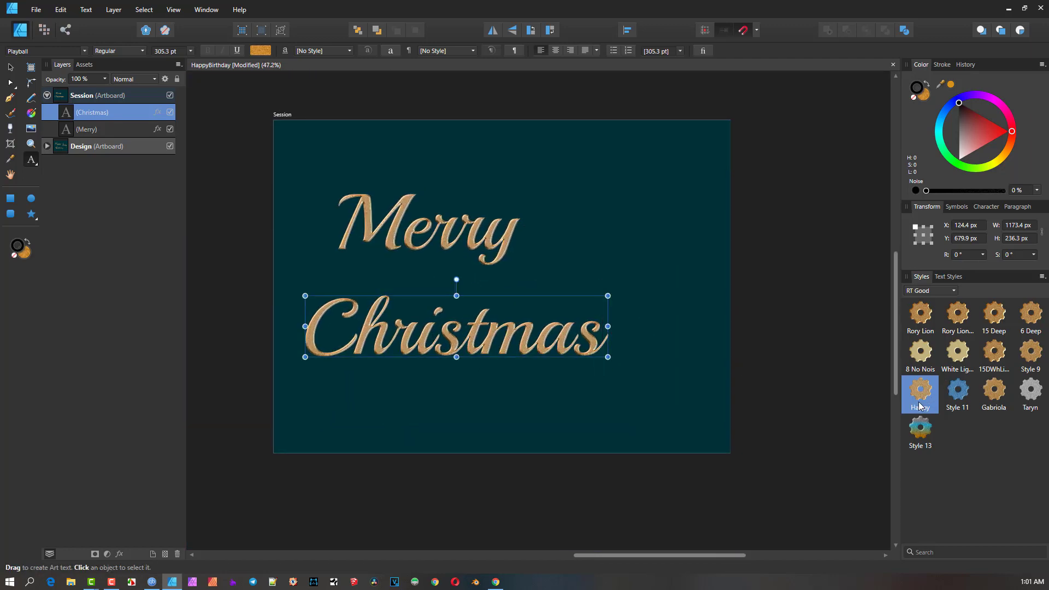